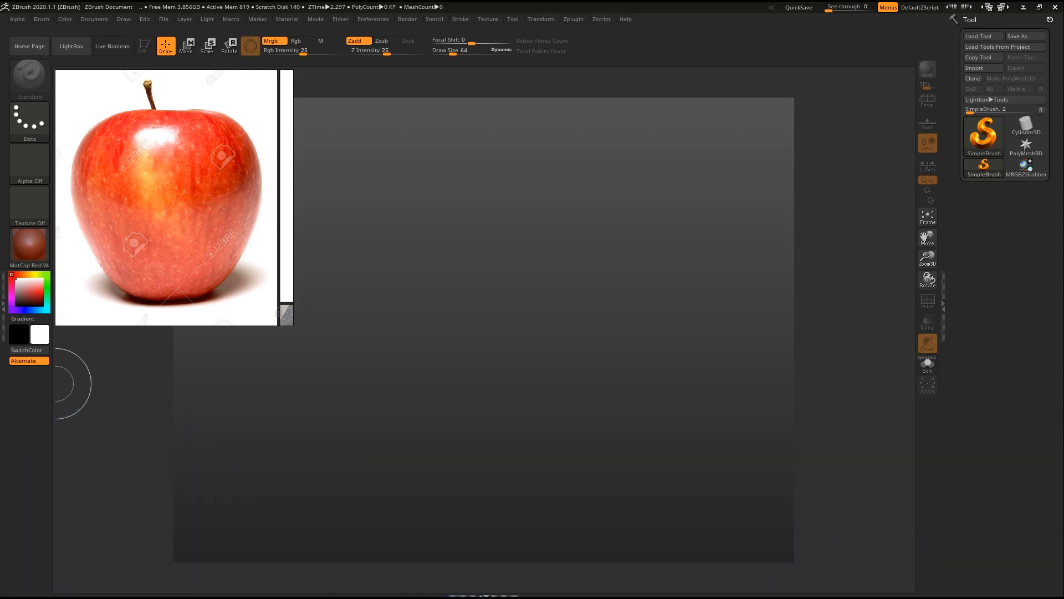
- Draw a Sphere3D on the canvas and switch it to Edit mode
scroll(199, 263, down, 4)
scroll(202, 263, up, 4)
scroll(218, 225, down, 1)
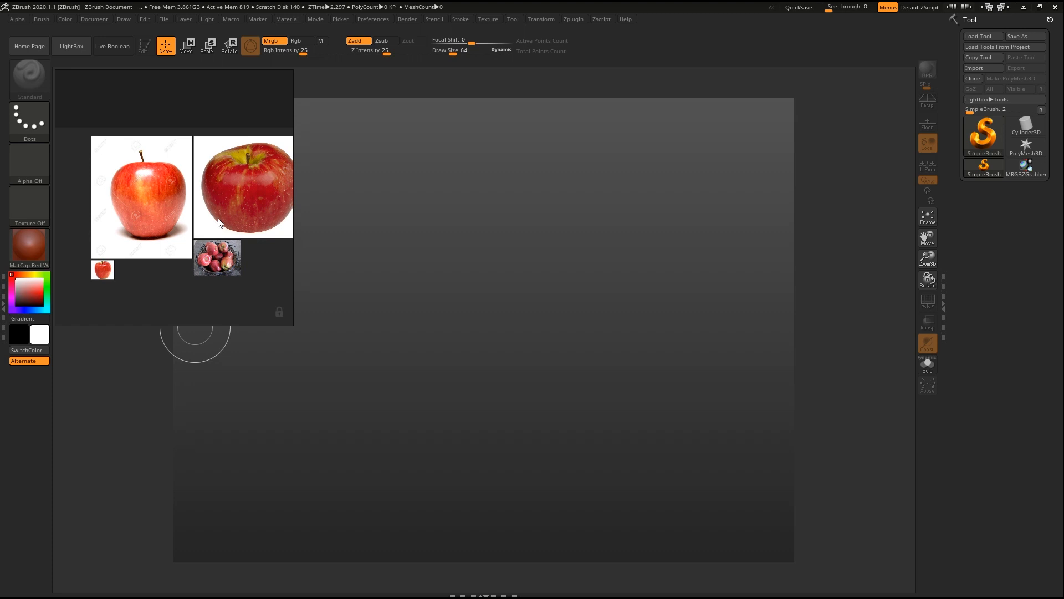
click(972, 145)
click(552, 181)
drag(465, 313, 465, 428)
key(t)
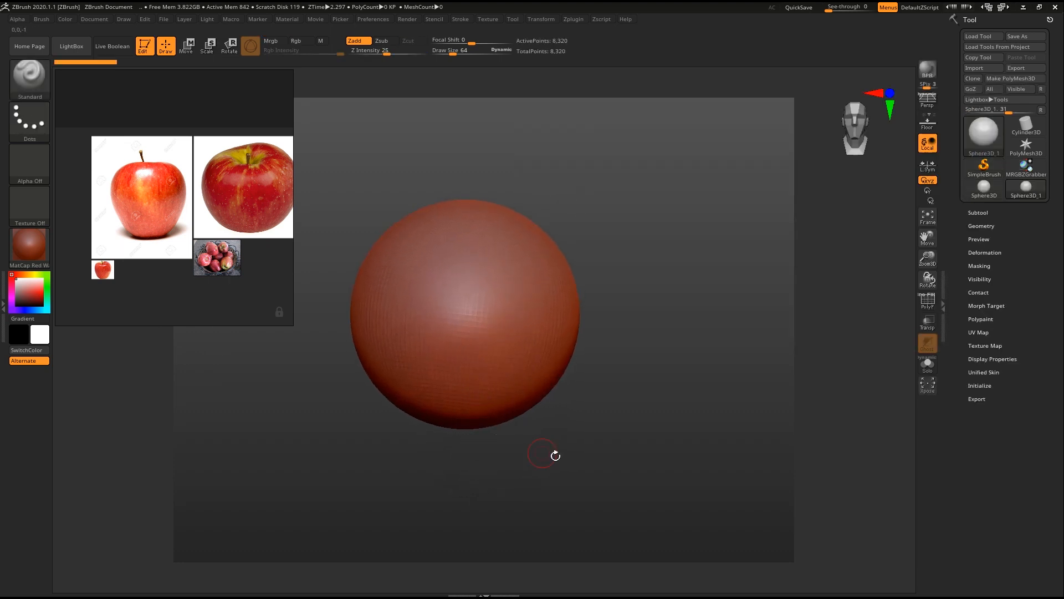
mouse_move(533, 485)
ctrl+right_down()
mouse_move(534, 435)
mouse_move(530, 480)
ctrl+right_up()
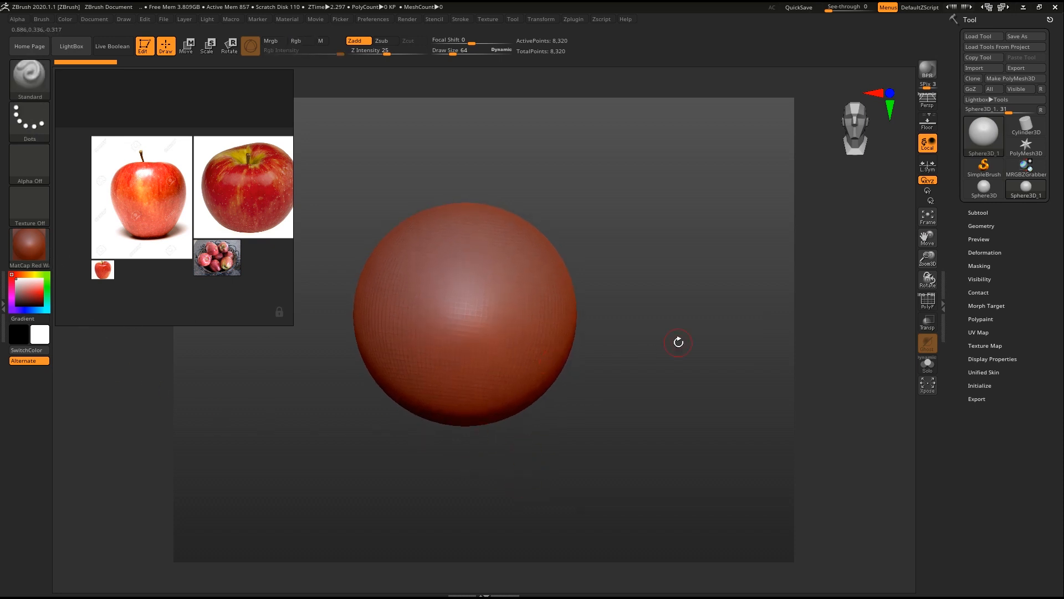
- Change the sphere's material from the red MatCap to BasicMaterial
click(42, 266)
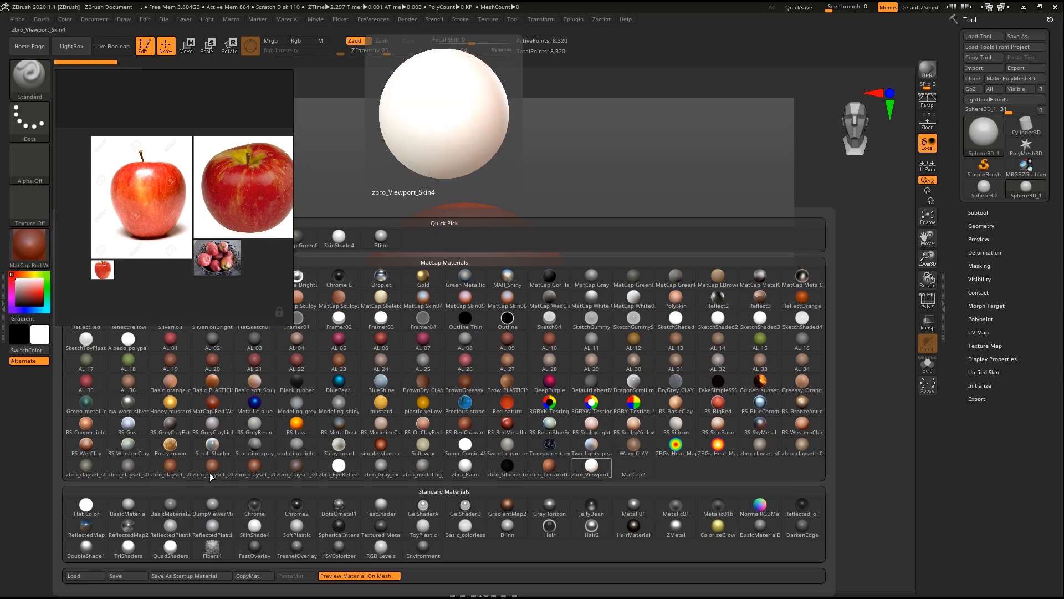
click(132, 514)
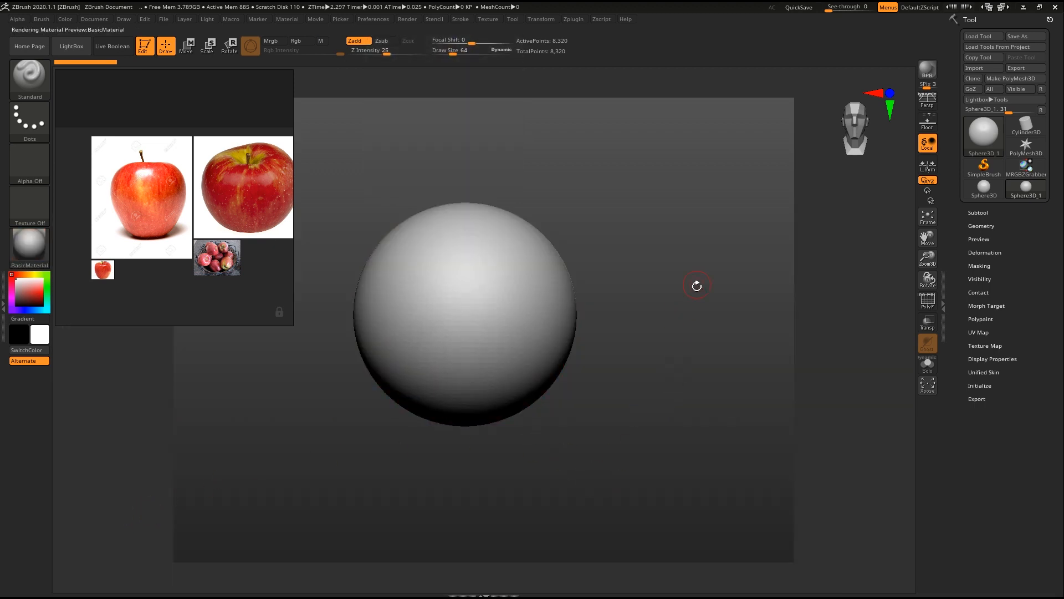
drag(690, 280, 681, 275)
drag(617, 268, 657, 304)
- Check the sphere's wireframe and convert the sphere into an editable PolyMesh3D
key(shift+f)
click(509, 363)
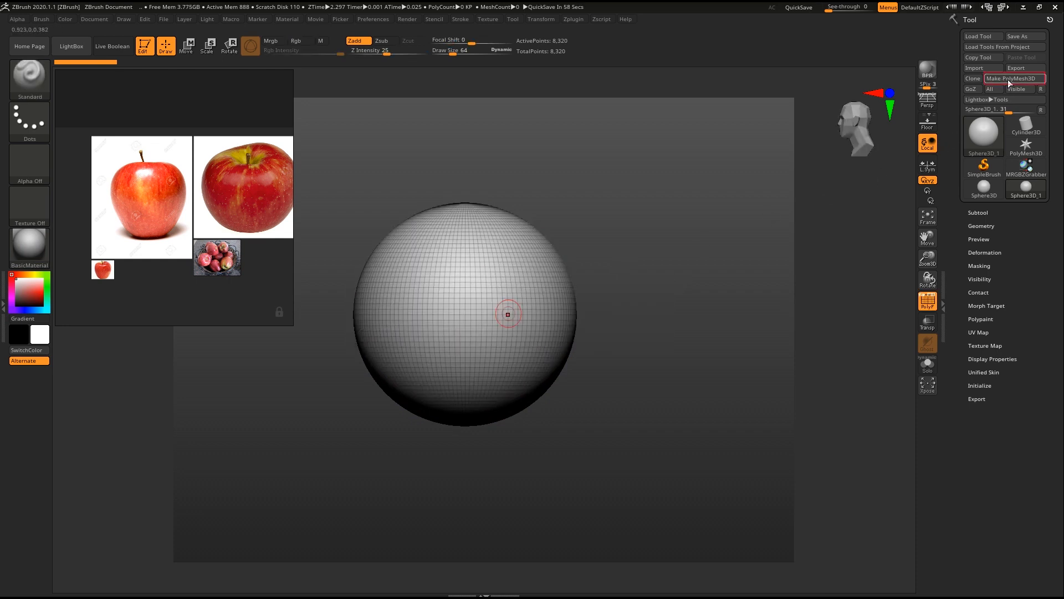
click(1007, 79)
drag(679, 380, 637, 383)
ctrl+right_drag(476, 318, 491, 390)
ctrl+right_drag(492, 386, 401, 333)
key(shift+f)
ctrl+right_drag(497, 394, 432, 278)
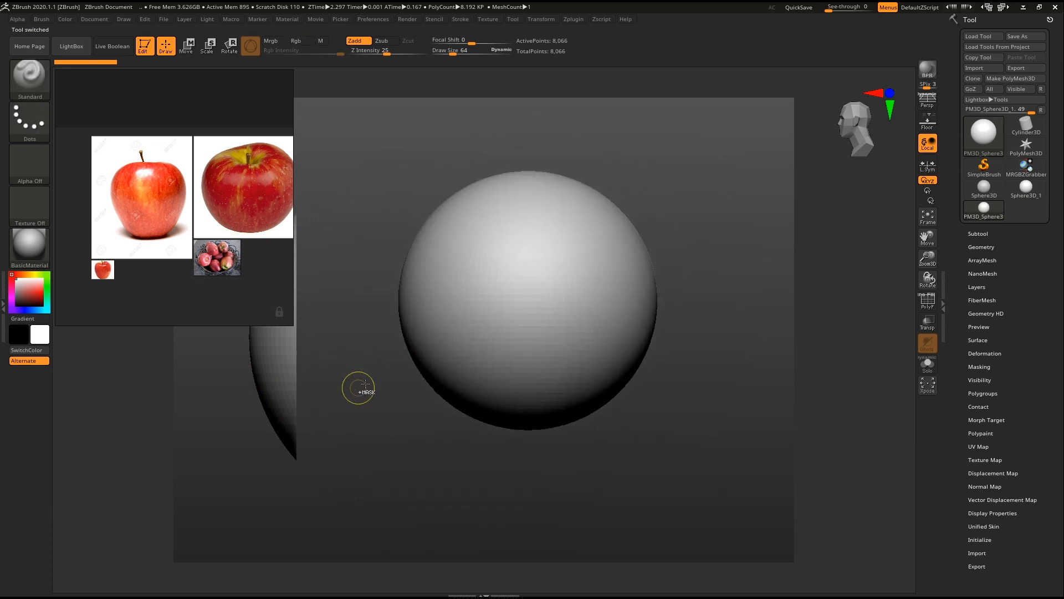
mouse_move(667, 260)
alt+right_down()
mouse_move(522, 351)
mouse_move(655, 277)
alt+right_up()
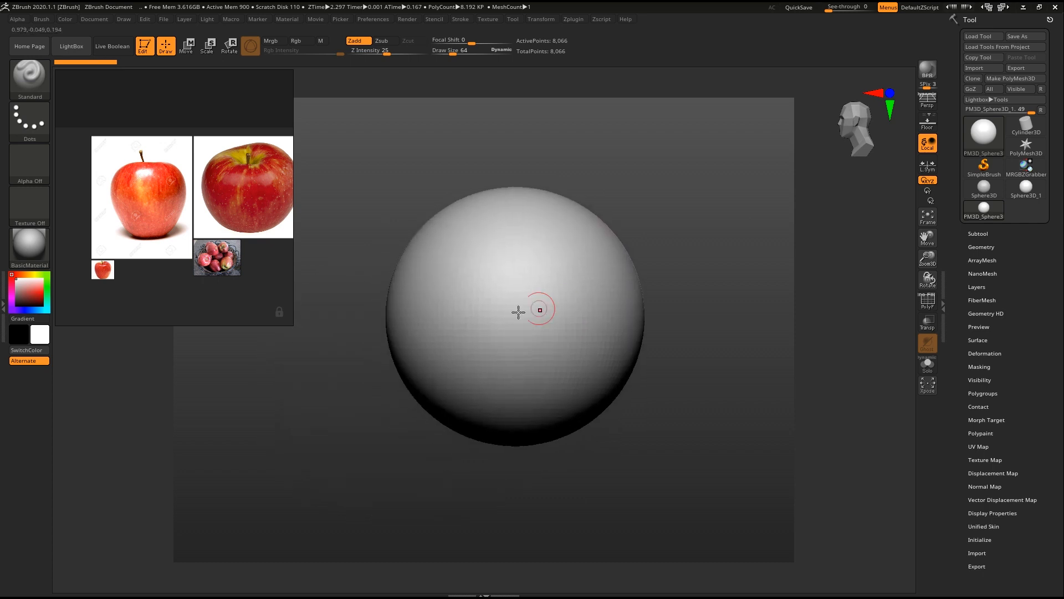
- Turn on the floor grid in the Draw settings
click(137, 192)
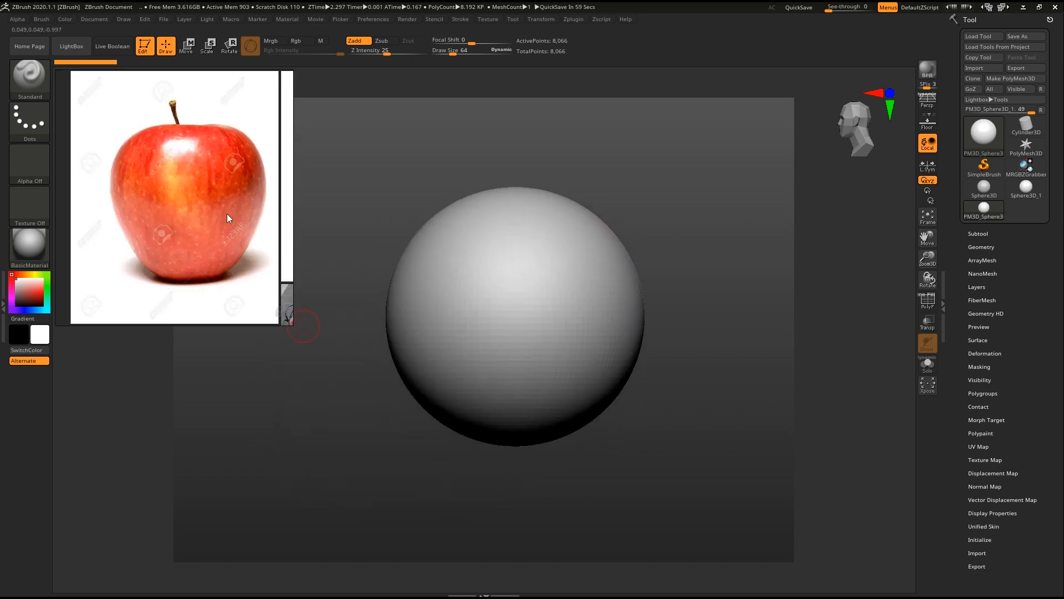
scroll(220, 204, down, 4)
middle_drag(192, 233, 164, 232)
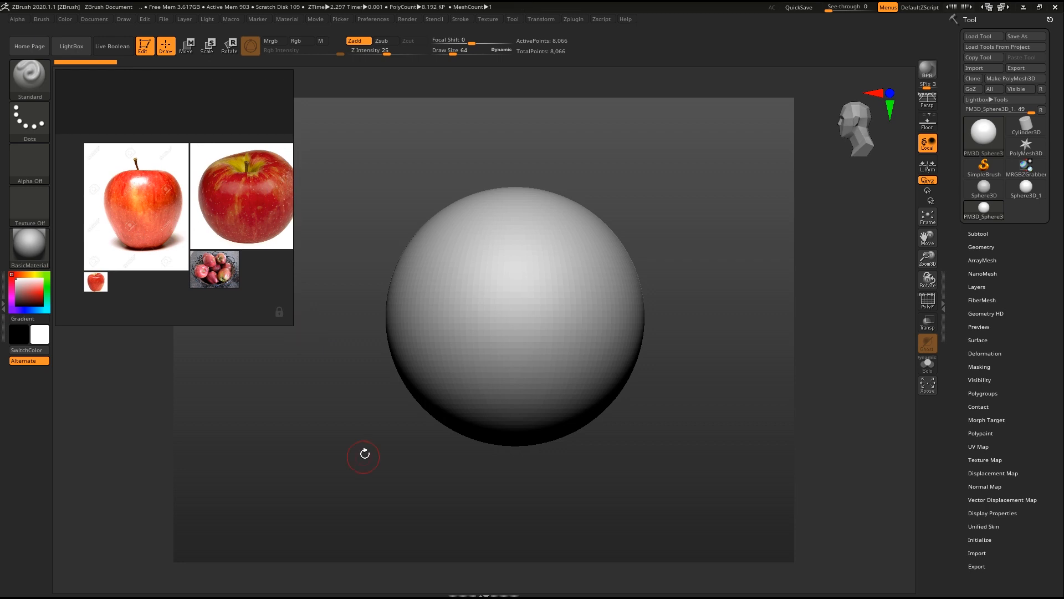
ctrl+right_drag(576, 296, 656, 380)
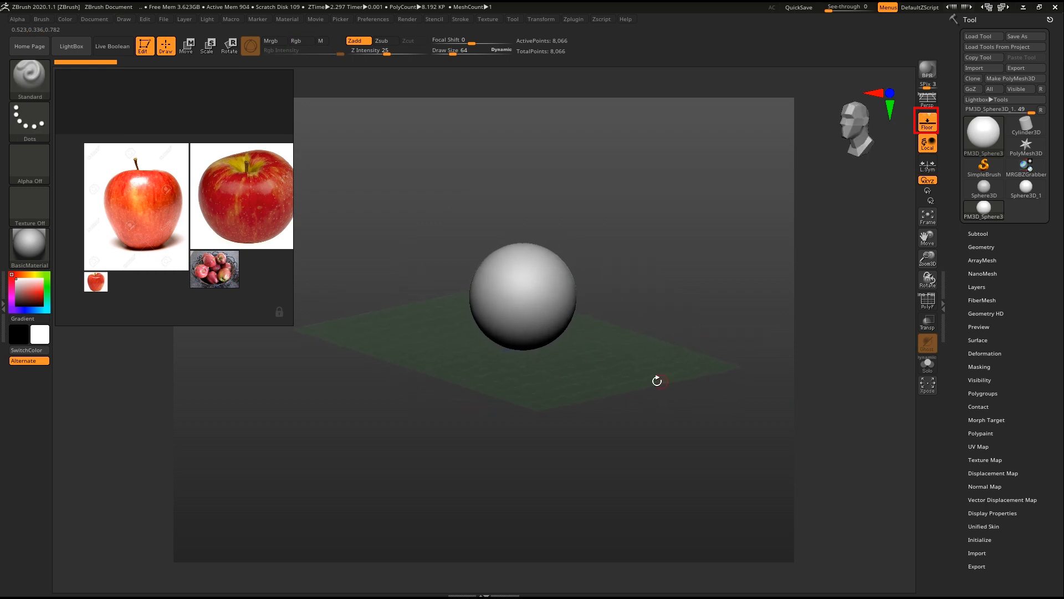
click(120, 20)
click(148, 395)
click(148, 396)
click(148, 396)
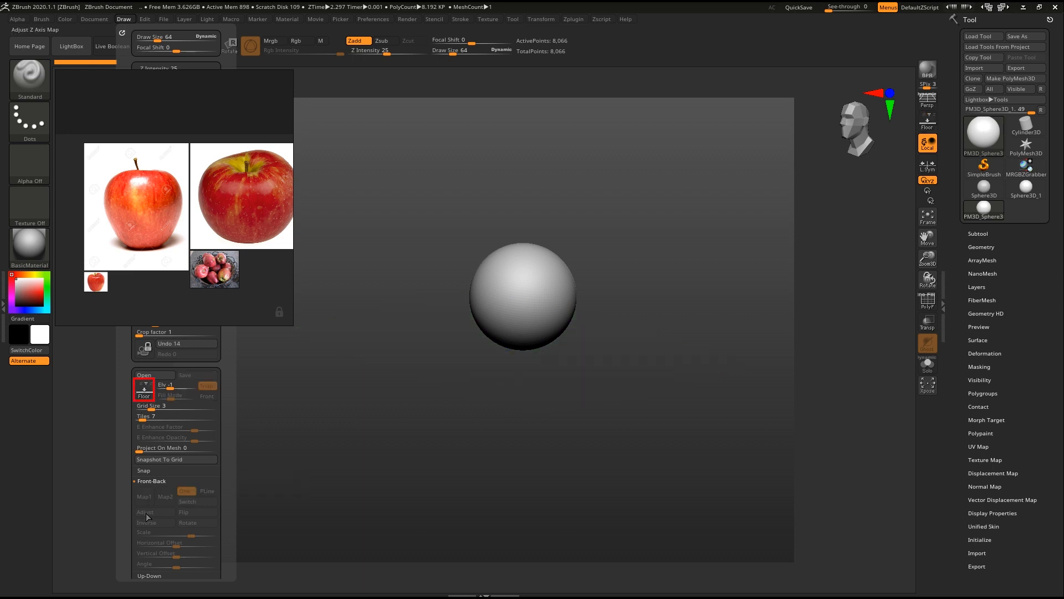
key(shift+p)
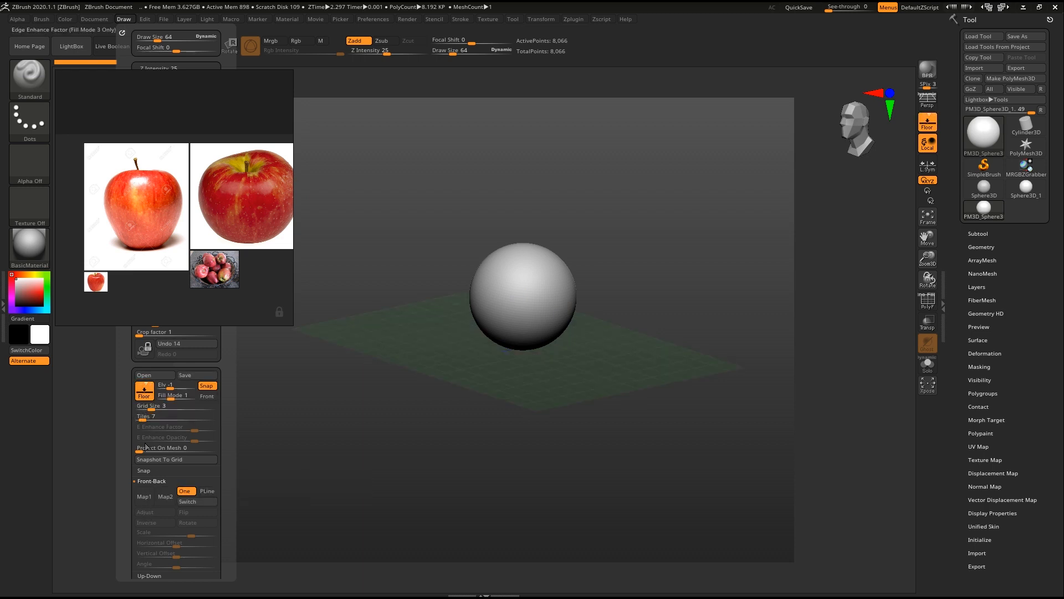
- Import the whole-apple photo as Map1 of the Front-Back grid and view it straight from the front
click(145, 497)
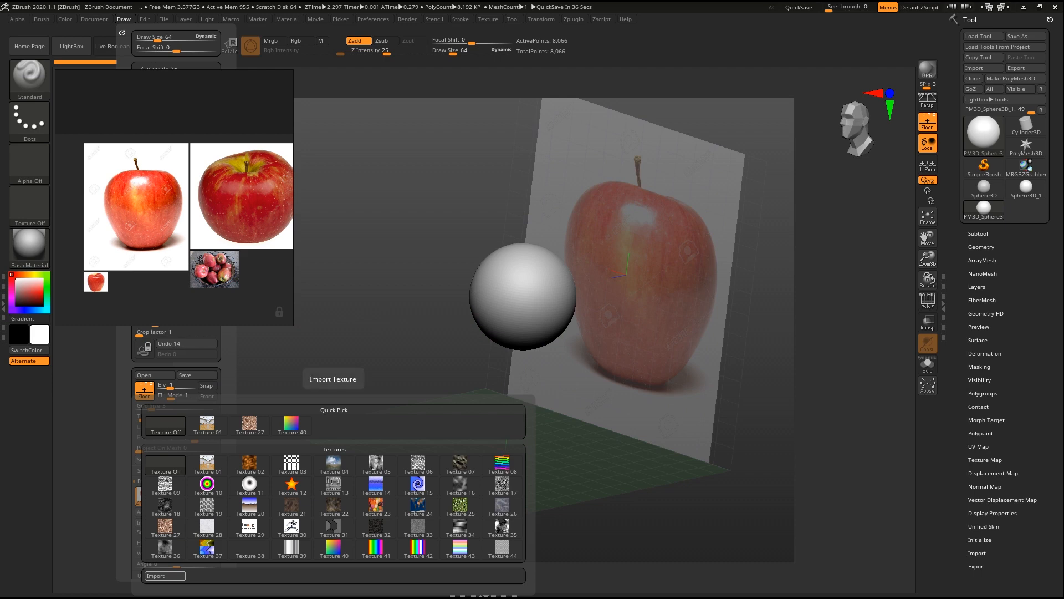
drag(566, 409, 516, 450)
alt+right_drag(638, 325, 513, 190)
right_drag(545, 334, 534, 319)
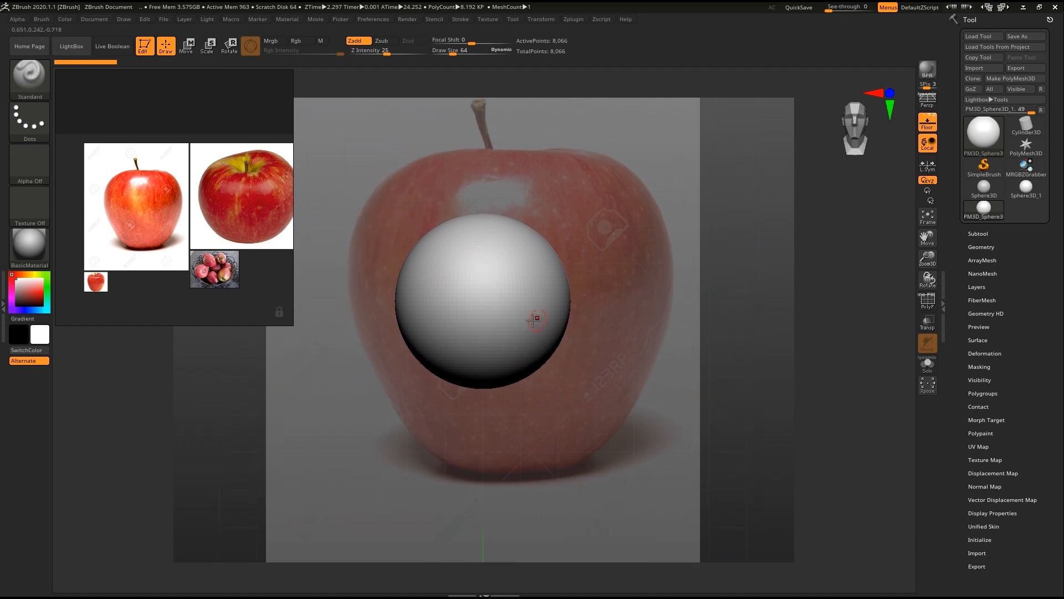
- Dock the Draw palette in the tray and set the Front-Back image's Horizontal Offset to -0.0914
click(123, 20)
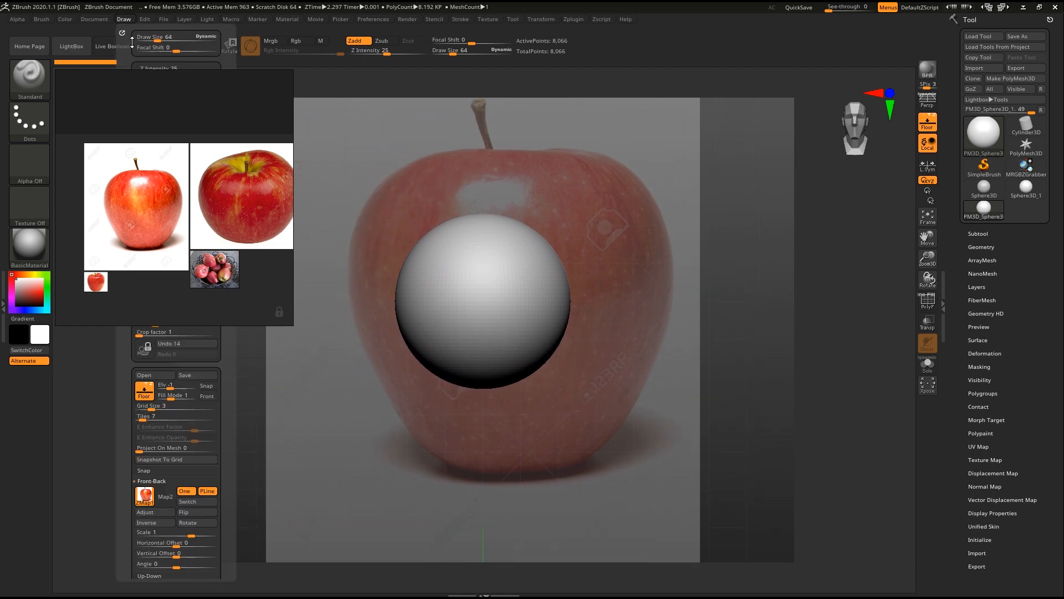
mouse_move(120, 32)
mouse_down()
mouse_move(221, 66)
mouse_move(789, 195)
mouse_move(1022, 75)
mouse_move(1004, 87)
mouse_up()
scroll(1059, 355, down, 5)
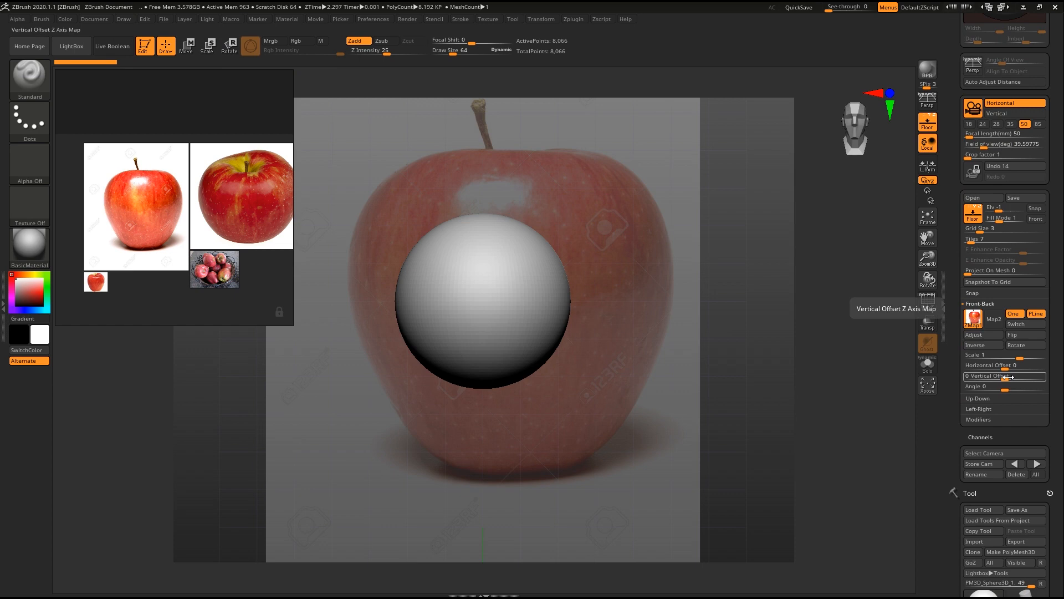
mouse_move(1004, 366)
mouse_down()
mouse_move(1015, 366)
mouse_move(984, 367)
mouse_move(992, 369)
mouse_up()
- Check the apple image's placement behind the sphere from several angles and set the grid's Fill Mode to 3
mouse_move(762, 313)
mouse_down()
mouse_move(647, 276)
mouse_move(540, 477)
mouse_move(490, 325)
mouse_up()
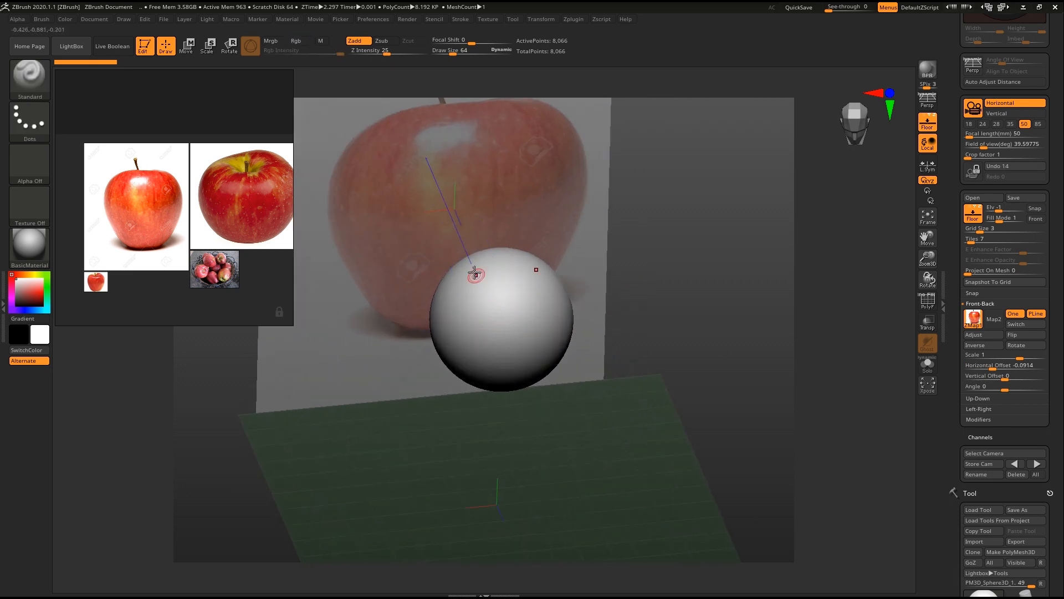
click(541, 20)
drag(694, 299, 656, 292)
drag(720, 368, 550, 450)
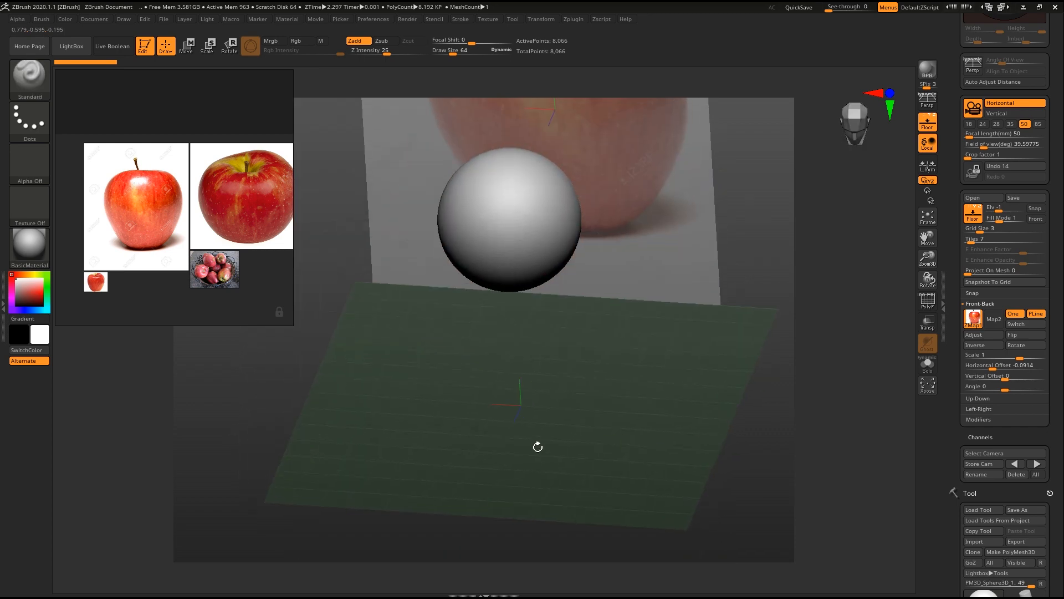
drag(593, 407, 631, 345)
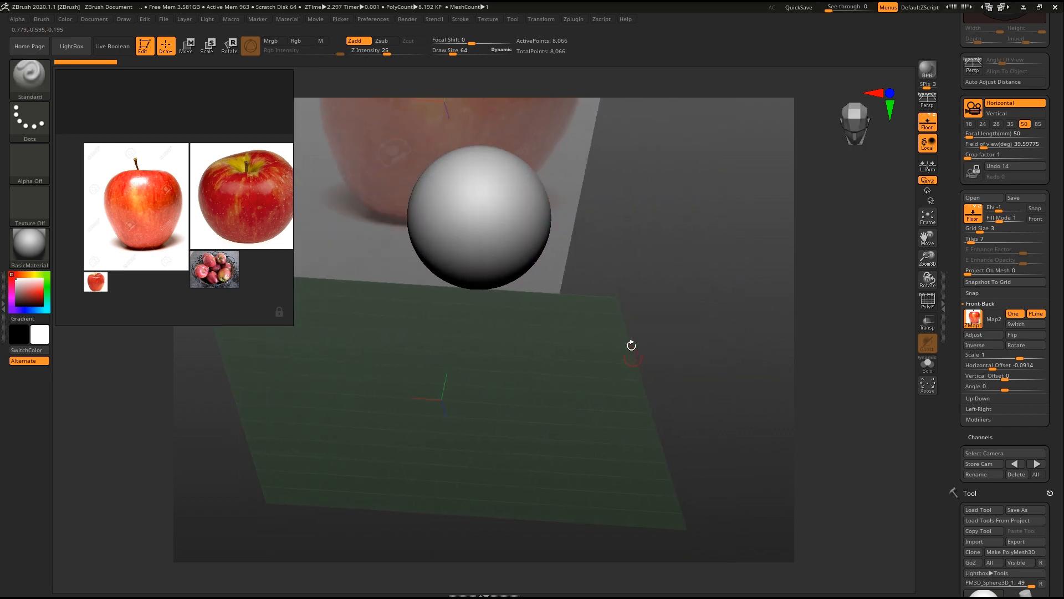
drag(661, 277, 617, 392)
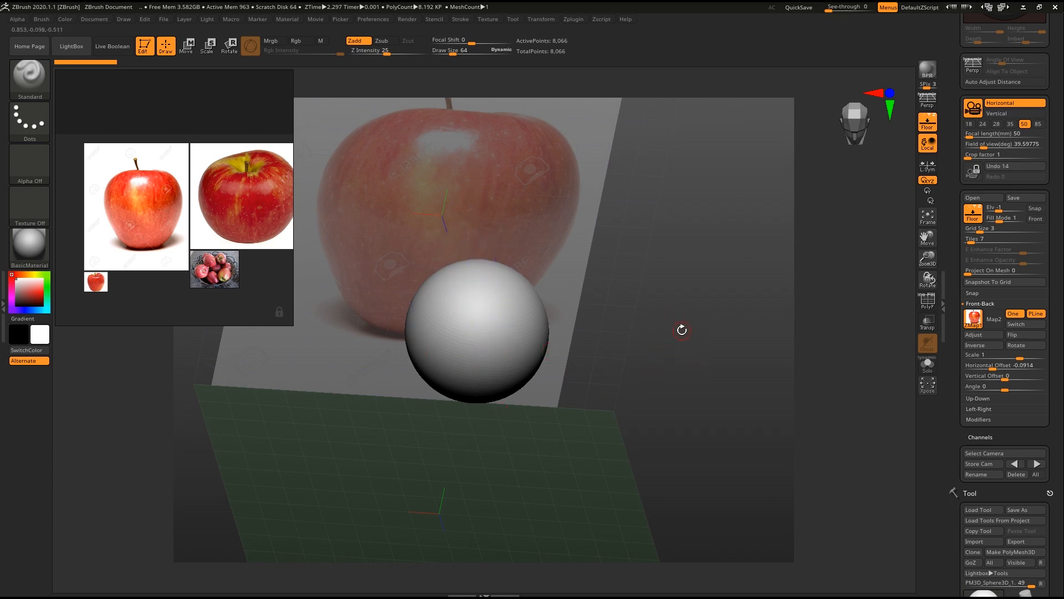
drag(830, 385, 577, 333)
alt+right_drag(520, 335, 526, 295)
mouse_move(526, 295)
ctrl+right_down()
mouse_move(470, 384)
mouse_move(472, 401)
ctrl+right_up()
mouse_move(613, 325)
alt+right_down()
mouse_move(523, 387)
mouse_move(442, 302)
alt+right_up()
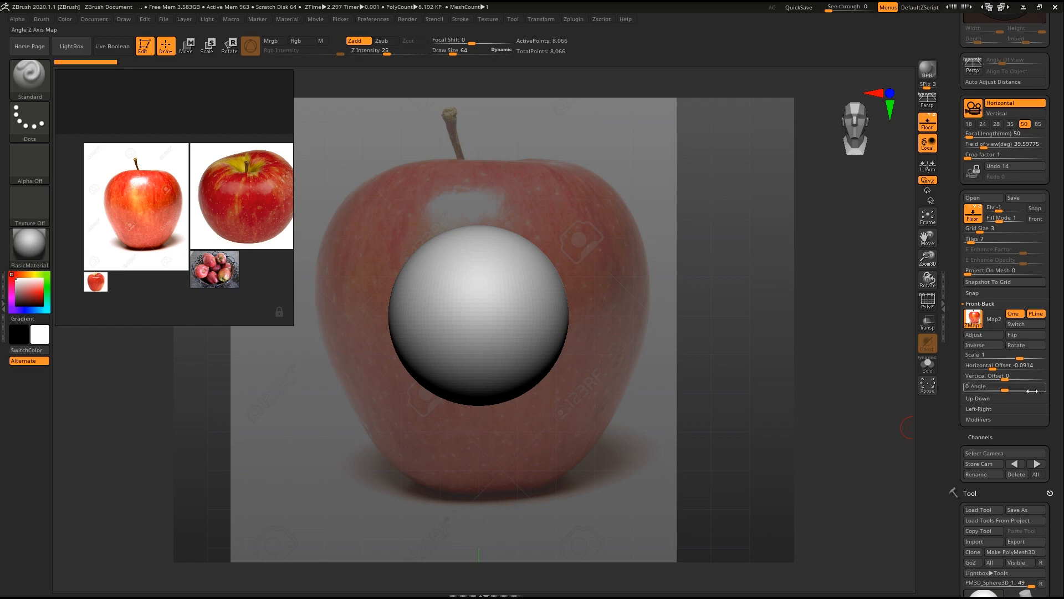
click(1020, 218)
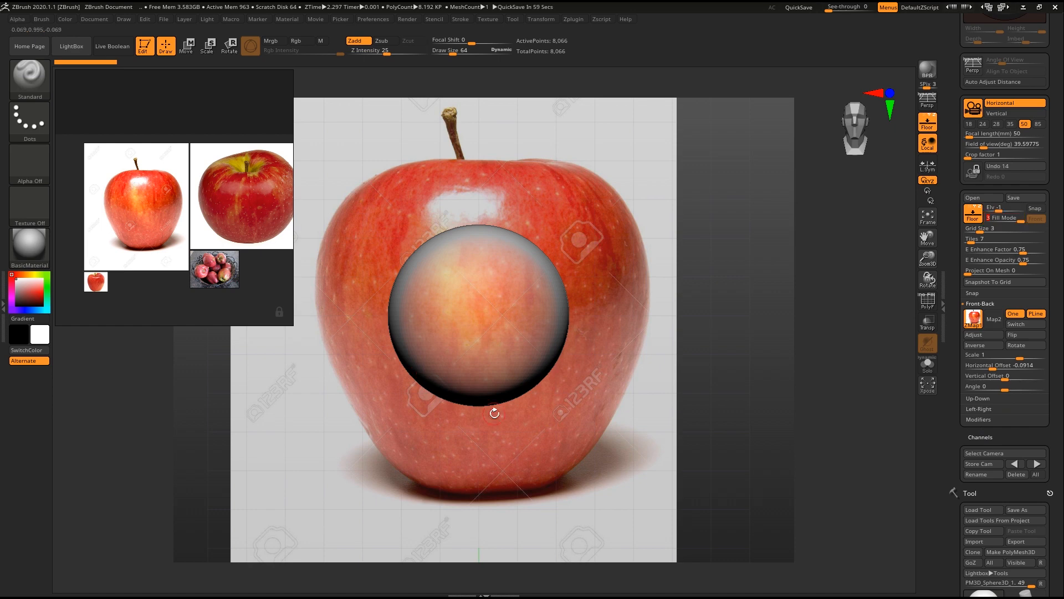
- Select the Move brush with a draw size of 591
key(b)
key(m)
key(v)
key(s)
drag(593, 348, 612, 347)
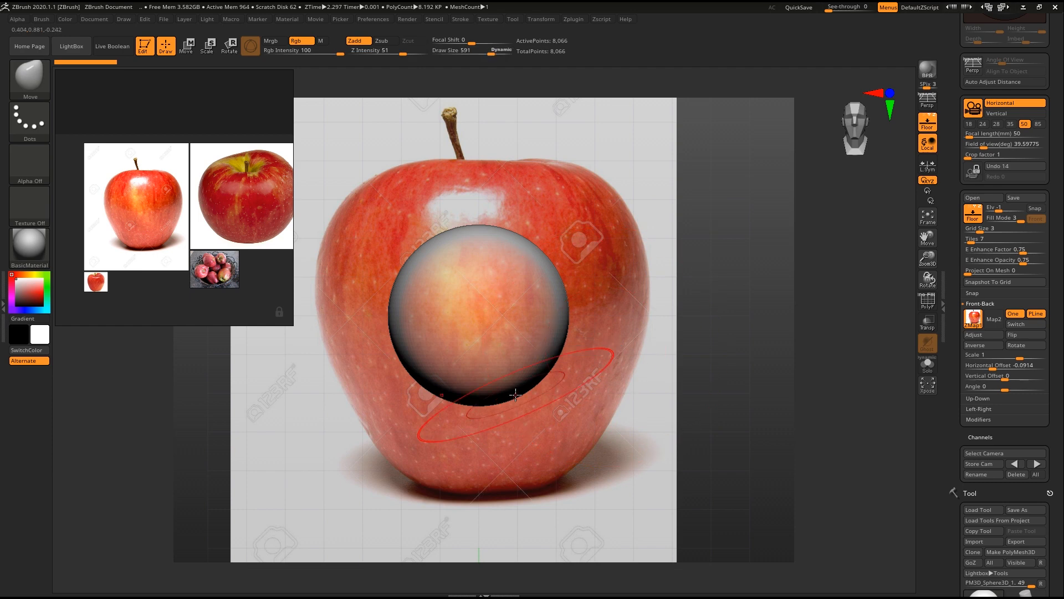
drag(516, 427, 531, 492)
mouse_move(655, 382)
mouse_down()
mouse_move(621, 389)
mouse_move(667, 389)
mouse_up()
key(ctrl+z)
- Set the draw size to 1000 and pull the sphere outward to match the apple's outline in the front view
key(s)
drag(561, 343, 600, 369)
drag(540, 388, 524, 493)
mouse_move(435, 266)
mouse_down()
mouse_move(390, 180)
mouse_move(360, 167)
mouse_move(353, 176)
mouse_up()
drag(587, 210, 599, 213)
mouse_move(566, 448)
mouse_down()
mouse_move(601, 450)
mouse_move(515, 507)
mouse_move(437, 518)
mouse_move(410, 482)
mouse_move(421, 399)
mouse_up()
- Load the same apple photo as Map1 of the Left-Right grid for the side view
drag(698, 361, 727, 323)
mouse_move(637, 344)
ctrl+right_down()
mouse_move(601, 325)
mouse_move(595, 310)
ctrl+right_up()
drag(596, 310, 660, 361)
ctrl+right_drag(660, 361, 638, 394)
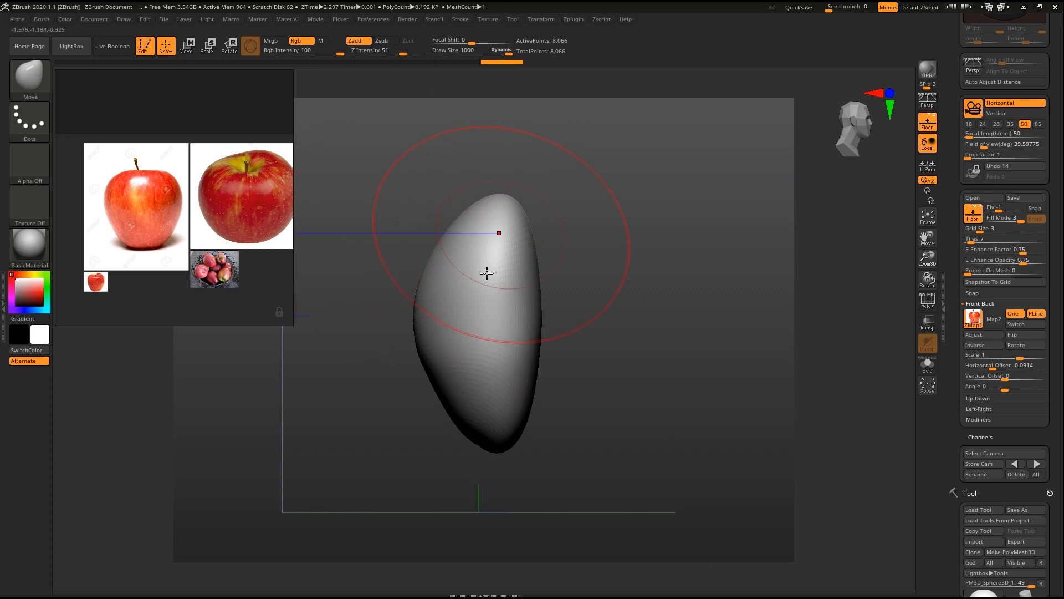
click(123, 20)
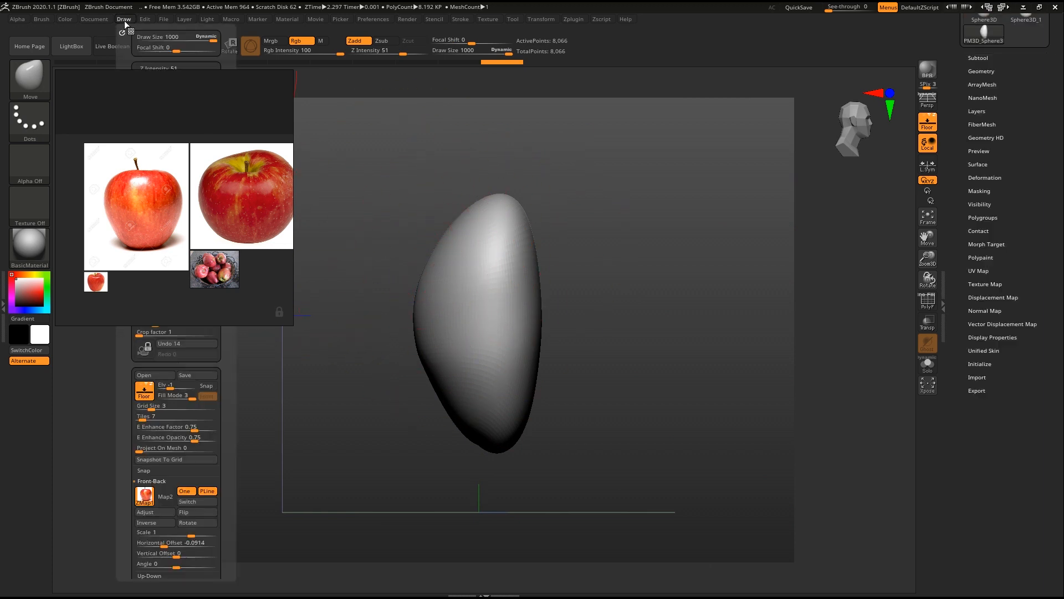
click(152, 481)
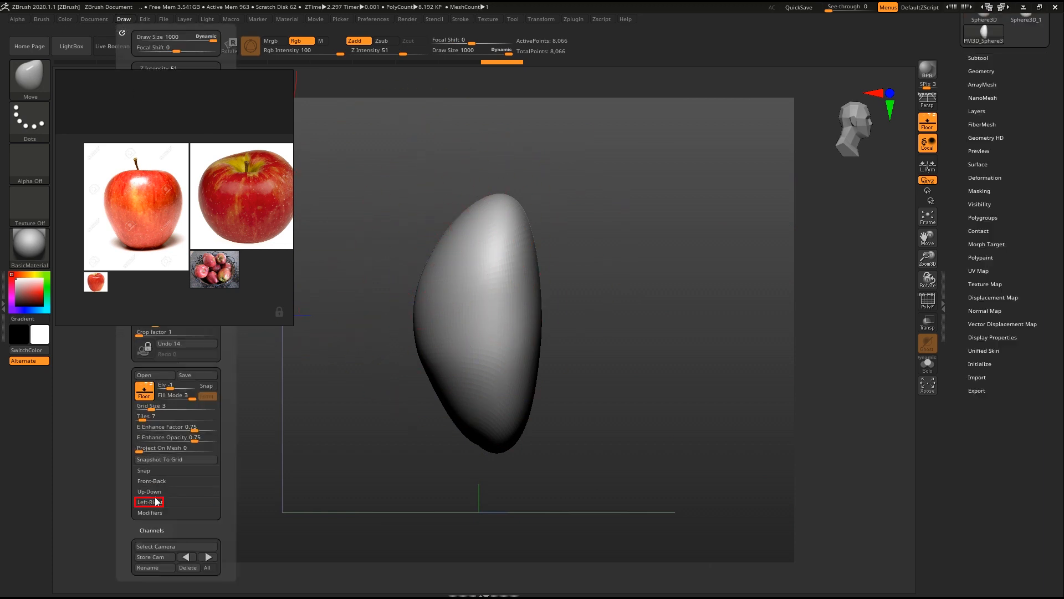
click(159, 503)
click(153, 522)
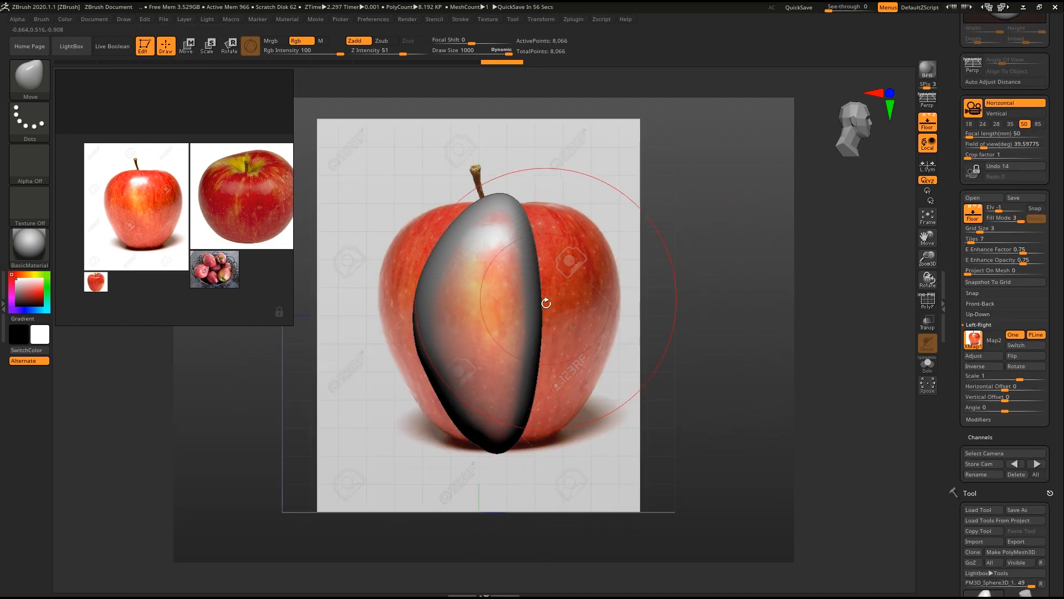
- Pull the flattened mesh outward in the side view until its outline follows the apple photo
mouse_move(545, 303)
mouse_down()
mouse_move(622, 309)
mouse_move(569, 250)
mouse_move(581, 237)
mouse_up()
drag(534, 355, 566, 410)
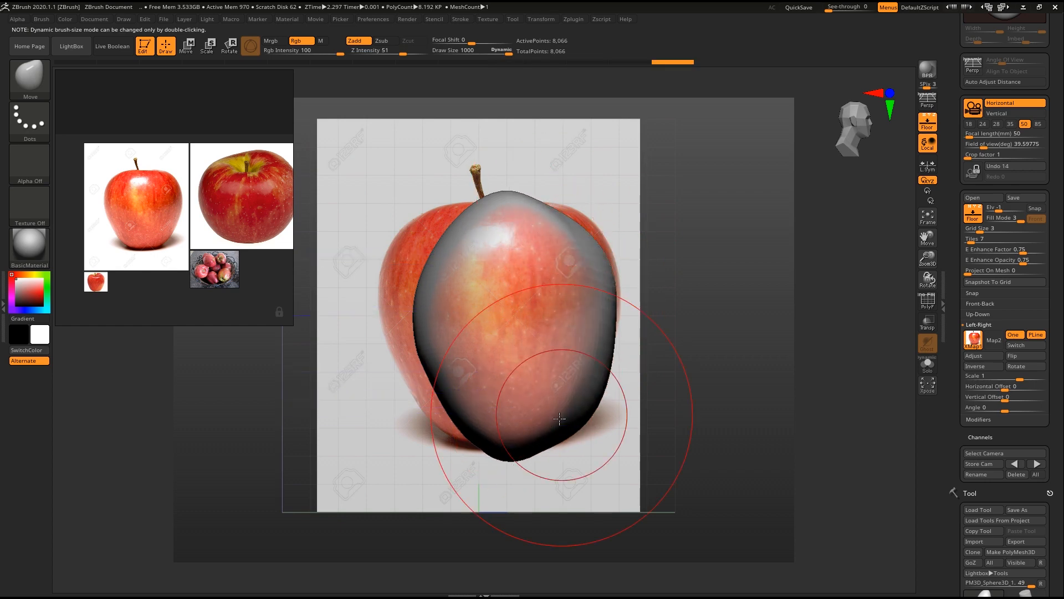
drag(464, 417, 430, 430)
mouse_move(430, 267)
mouse_down()
mouse_move(425, 251)
mouse_move(412, 261)
mouse_move(356, 344)
mouse_move(404, 435)
mouse_move(410, 409)
mouse_move(404, 435)
mouse_move(421, 443)
mouse_up()
mouse_move(551, 245)
mouse_down()
mouse_move(564, 233)
mouse_move(599, 273)
mouse_move(601, 311)
mouse_up()
mouse_move(589, 359)
shift+mouse_down()
mouse_move(581, 382)
mouse_move(596, 332)
shift+mouse_up()
drag(599, 272, 614, 252)
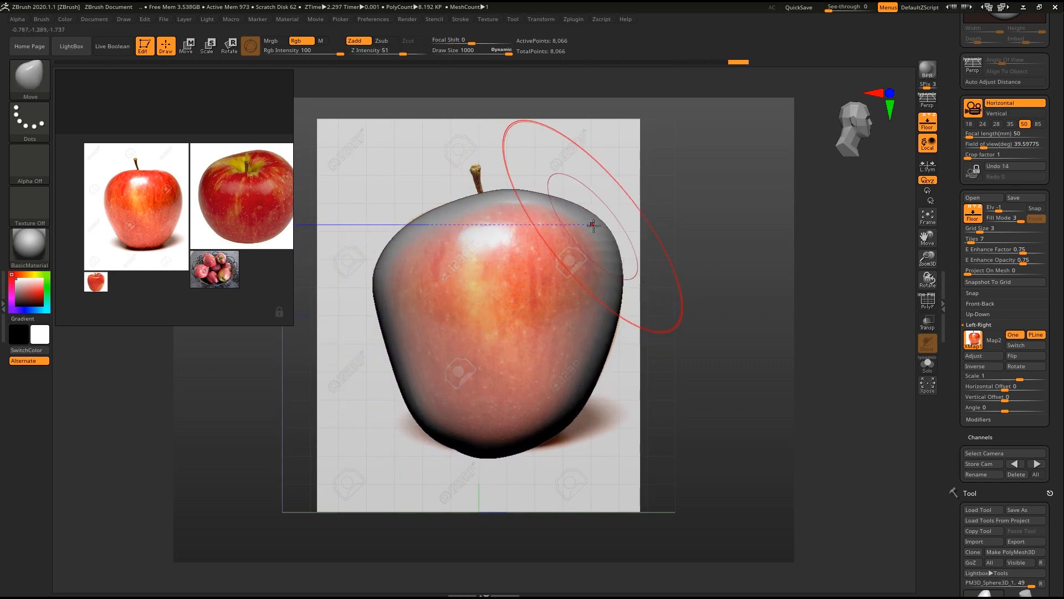
- Smooth the mesh's top, base and both sides in the side view to even out its outline
shift+drag(561, 207, 532, 209)
mouse_move(460, 412)
shift+mouse_down()
mouse_move(438, 400)
mouse_move(487, 444)
mouse_move(475, 459)
mouse_move(582, 414)
shift+mouse_up()
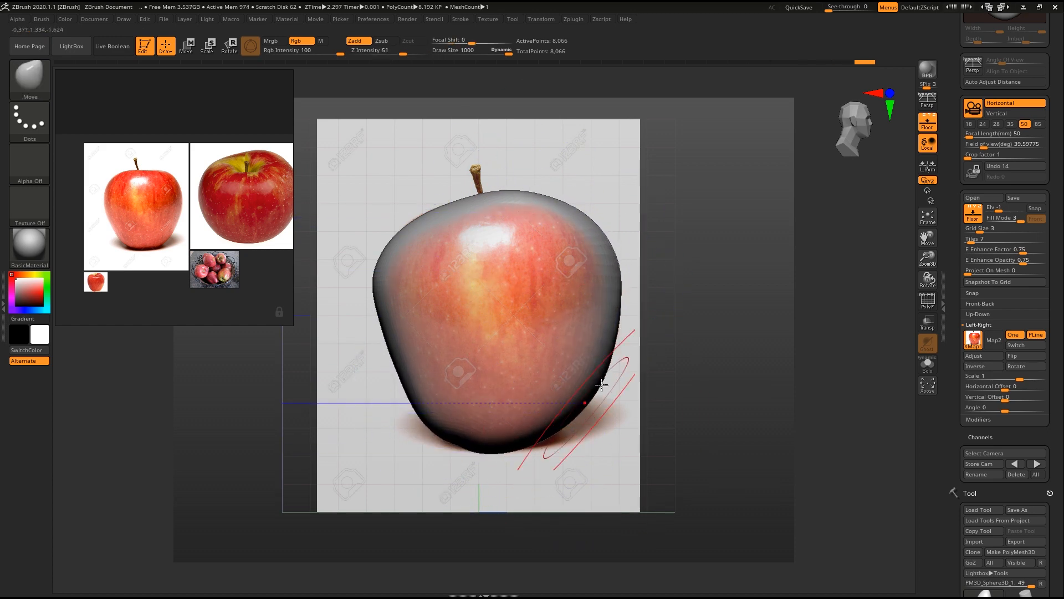
shift+drag(595, 355, 602, 288)
mouse_move(433, 408)
shift+mouse_down()
mouse_move(460, 435)
mouse_move(410, 375)
mouse_move(398, 286)
mouse_move(380, 280)
mouse_move(387, 292)
shift+mouse_up()
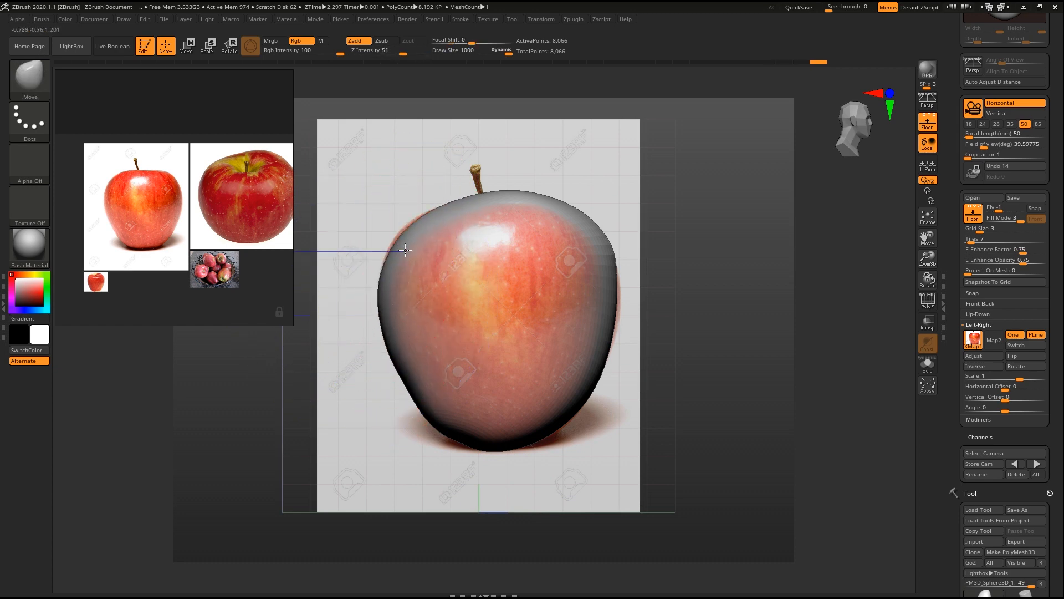
mouse_move(458, 213)
shift+mouse_down()
mouse_move(509, 221)
mouse_move(632, 306)
mouse_move(615, 377)
shift+mouse_up()
- Show the wireframe, set the draw size to 546 and pull the mesh's top pole toward the centre
mouse_move(623, 358)
mouse_down()
mouse_move(659, 354)
mouse_move(713, 321)
mouse_move(722, 311)
mouse_move(700, 282)
mouse_up()
key(s)
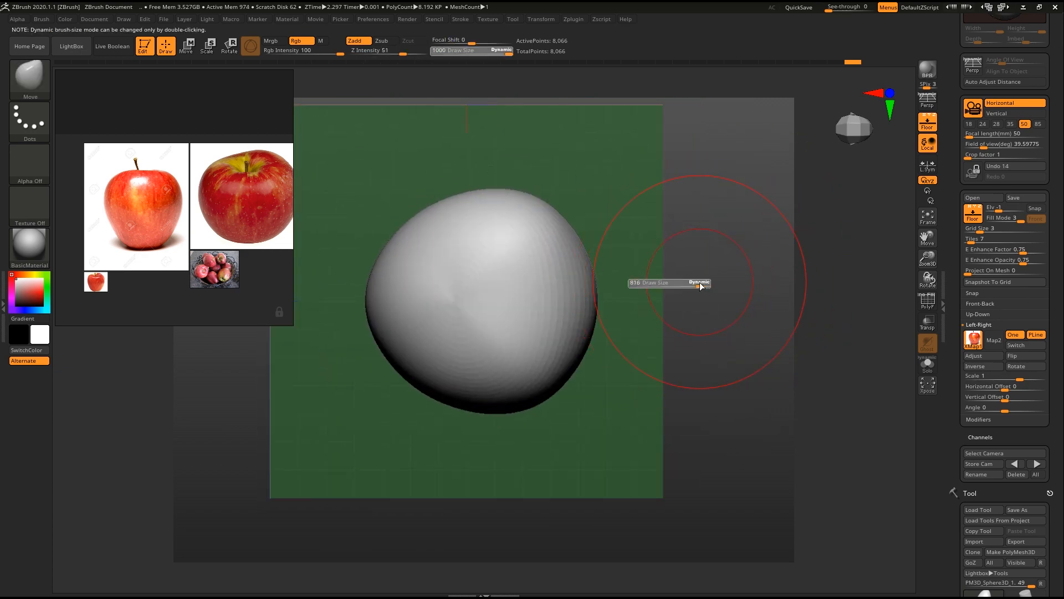
key(shift+f)
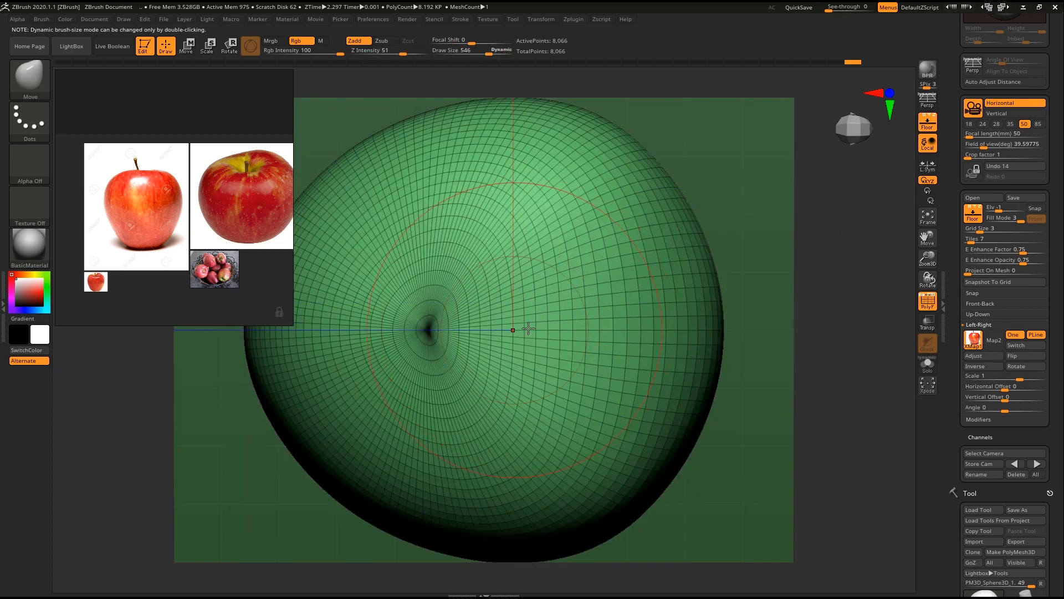
key(f)
mouse_move(474, 335)
mouse_down()
mouse_move(488, 335)
mouse_move(496, 317)
mouse_move(477, 337)
mouse_move(489, 336)
mouse_up()
shift+drag(713, 391, 691, 301)
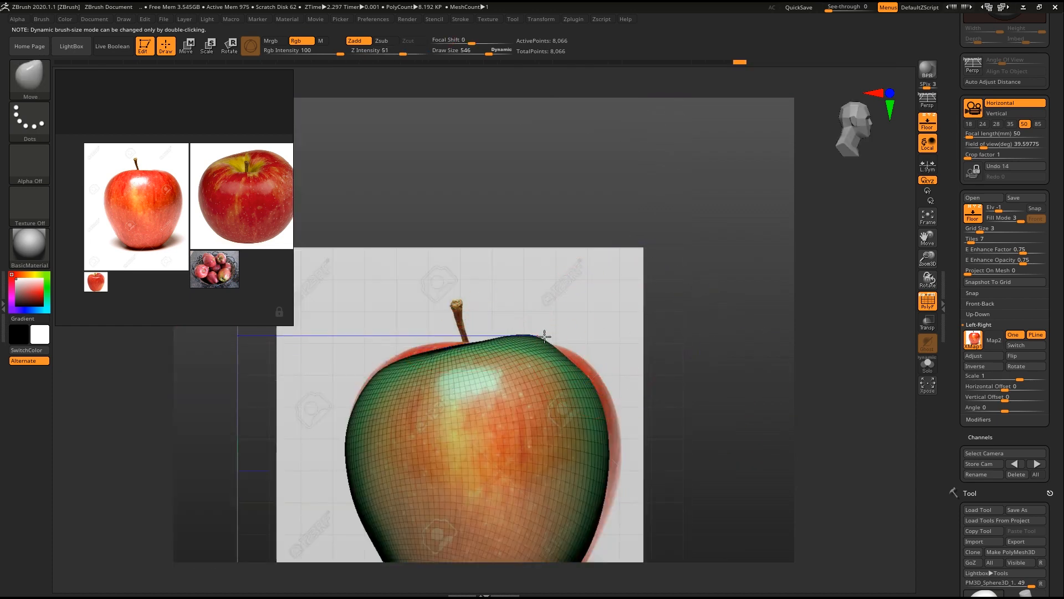
- Pull the mesh's upper shoulder outward in the side view and smooth it to follow the apple photo, using draw sizes 638 and 1000
key(s)
drag(575, 367, 586, 374)
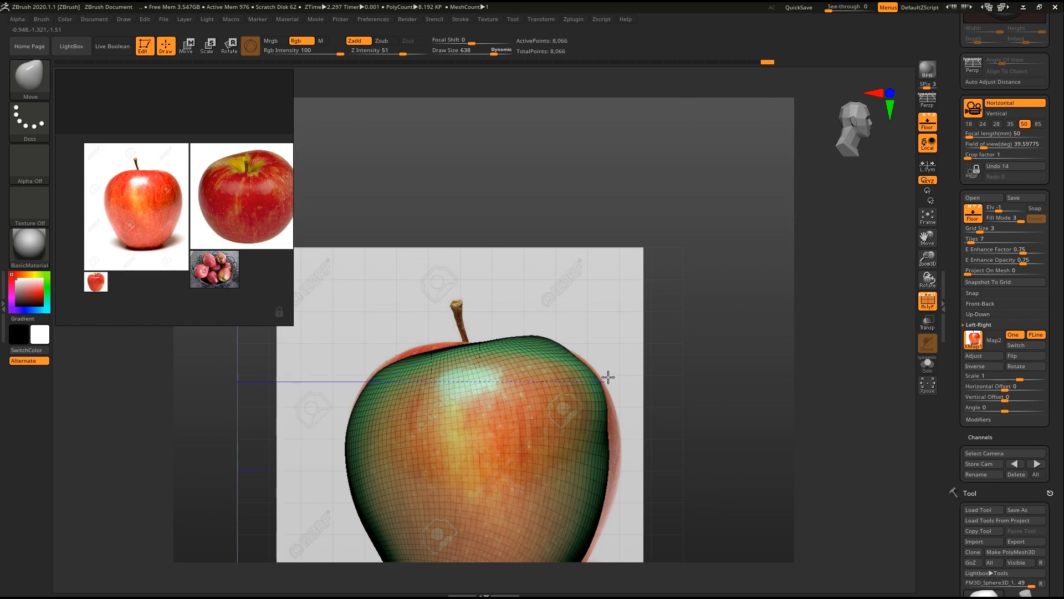
mouse_move(603, 417)
shift+mouse_down()
mouse_move(646, 404)
mouse_move(594, 361)
shift+mouse_up()
key(s)
shift+drag(610, 401, 589, 361)
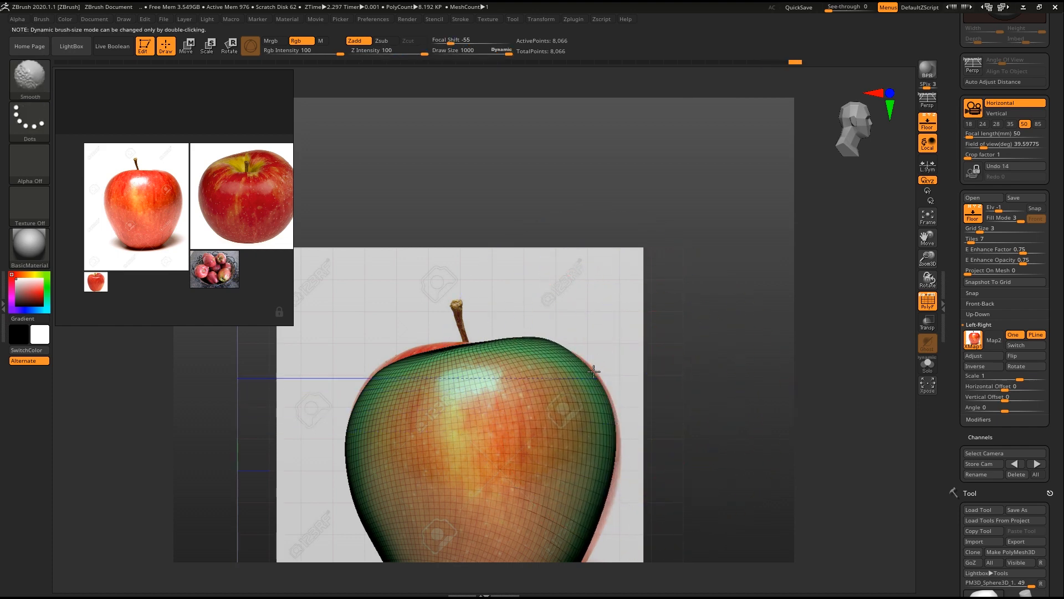
mouse_move(384, 374)
mouse_down()
mouse_move(390, 355)
mouse_move(384, 373)
mouse_up()
mouse_move(570, 360)
shift+mouse_down()
mouse_move(624, 443)
mouse_move(629, 333)
shift+mouse_up()
drag(594, 427, 607, 421)
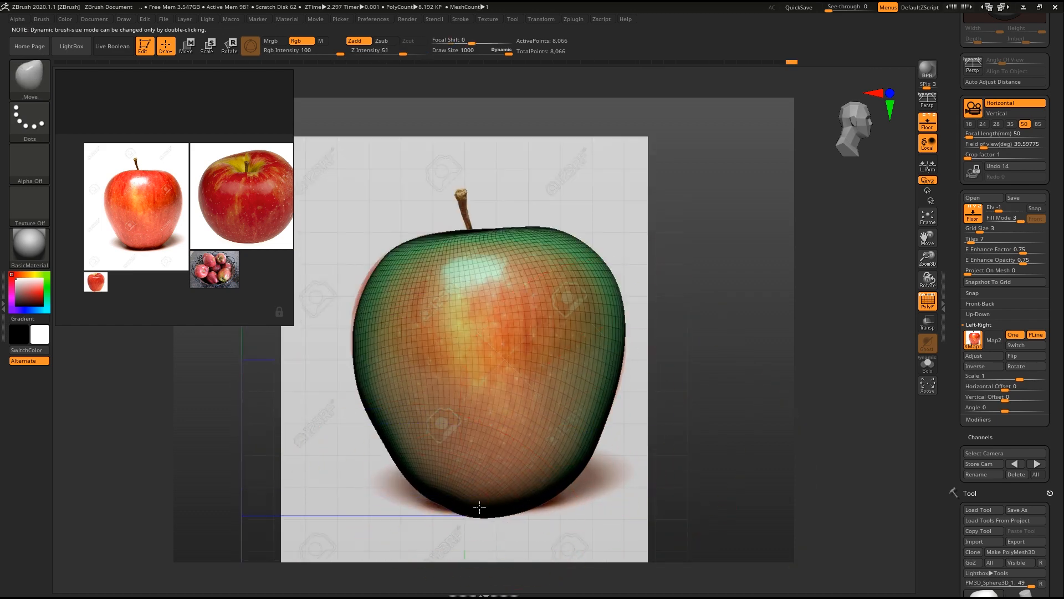
- Hide the wireframe and pull the mesh's outer contour outward as seen from above, using draw size 674
key(shift+f)
drag(665, 404, 648, 314)
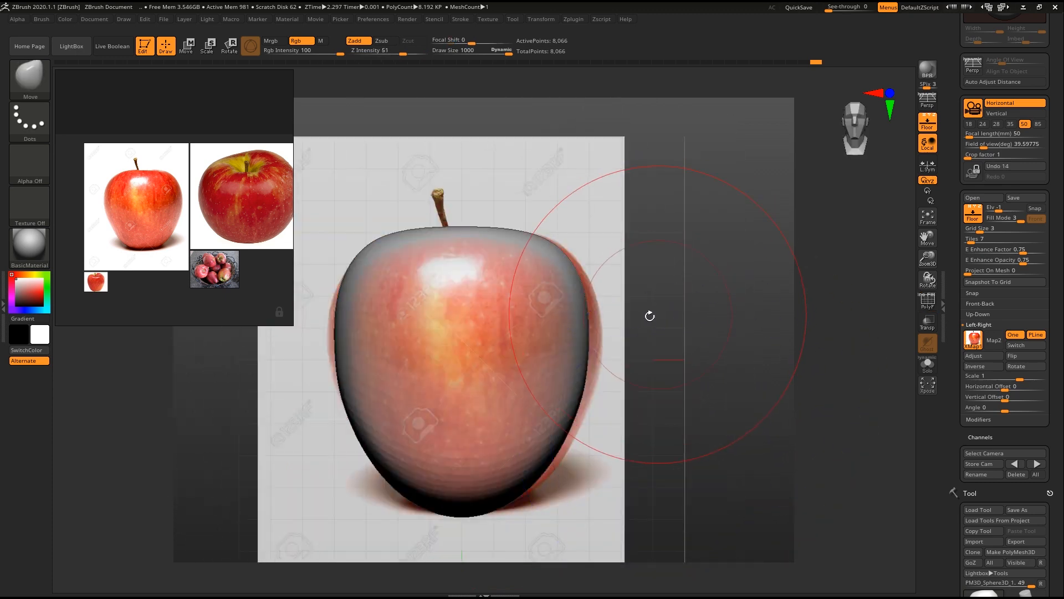
mouse_move(568, 446)
mouse_down()
mouse_move(642, 380)
mouse_move(667, 332)
mouse_move(659, 336)
mouse_up()
key(s)
mouse_move(659, 335)
mouse_down()
mouse_move(650, 345)
mouse_move(558, 344)
mouse_move(593, 257)
mouse_up()
drag(411, 309, 402, 302)
key(s)
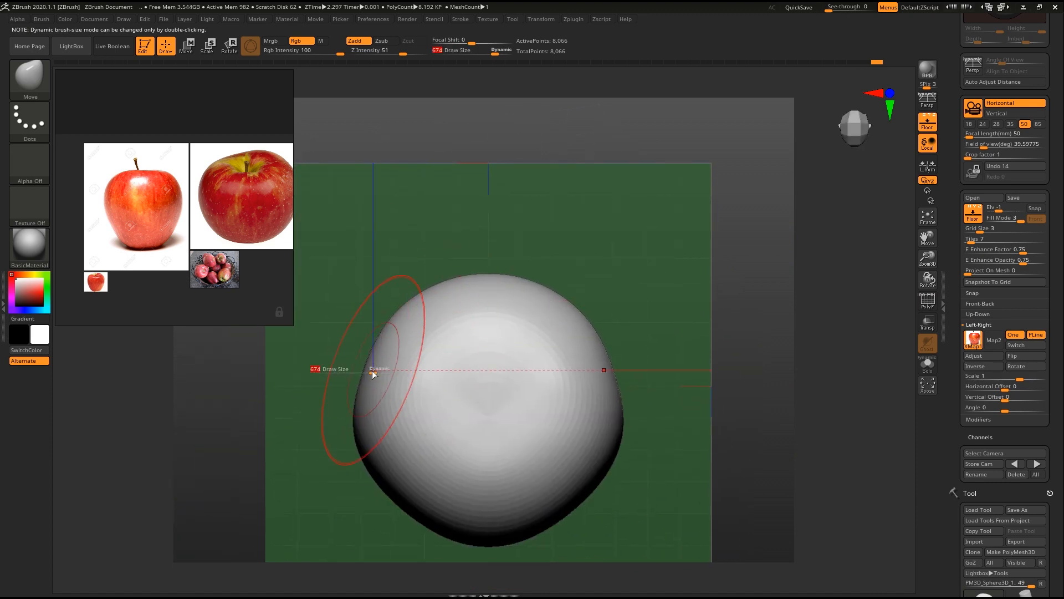
drag(377, 366, 370, 359)
drag(404, 497, 396, 511)
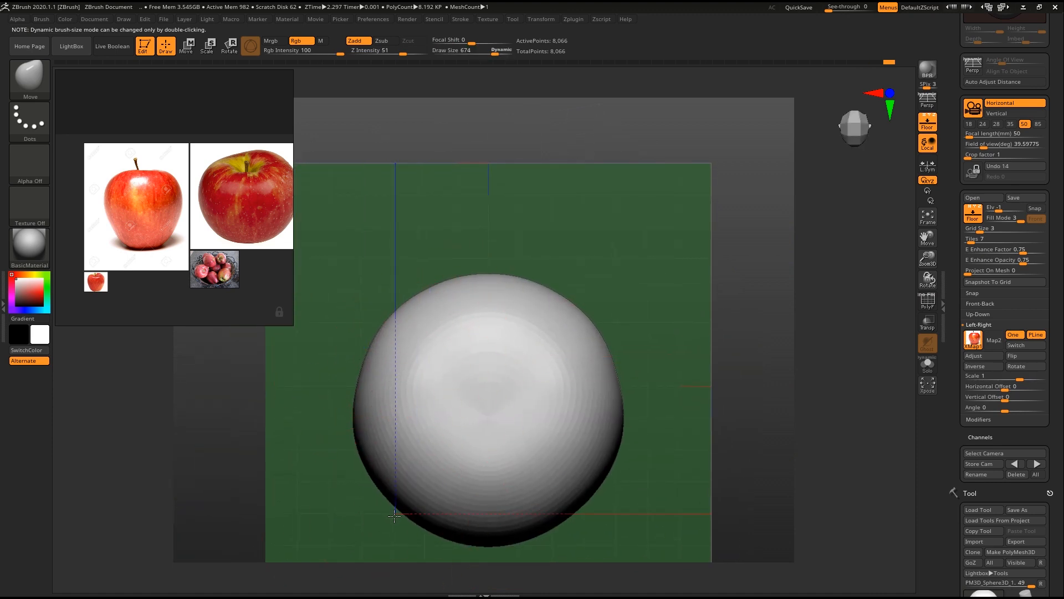
- Hide the reference grid and reduce the Move brush's draw size to 274
mouse_move(632, 383)
alt+mouse_down()
mouse_move(633, 312)
mouse_move(673, 401)
alt+mouse_up()
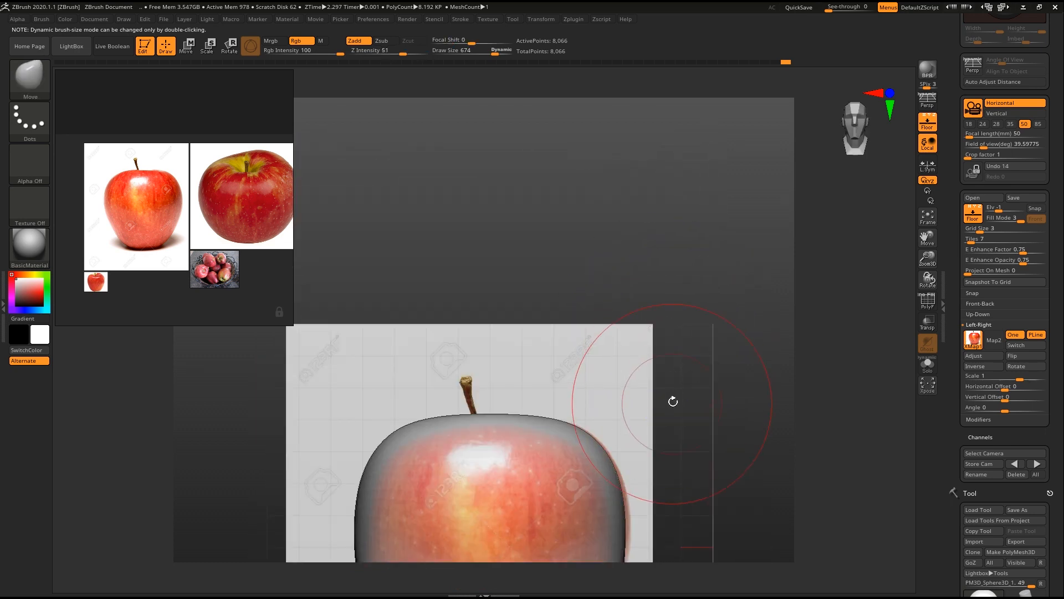
key(shift+p)
alt+drag(650, 435, 631, 269)
mouse_move(667, 351)
mouse_down()
mouse_move(685, 308)
mouse_move(657, 340)
mouse_up()
key(s)
alt+drag(591, 347, 686, 311)
key(s)
mouse_move(545, 354)
ctrl+right_down()
mouse_move(527, 471)
mouse_move(456, 371)
ctrl+right_up()
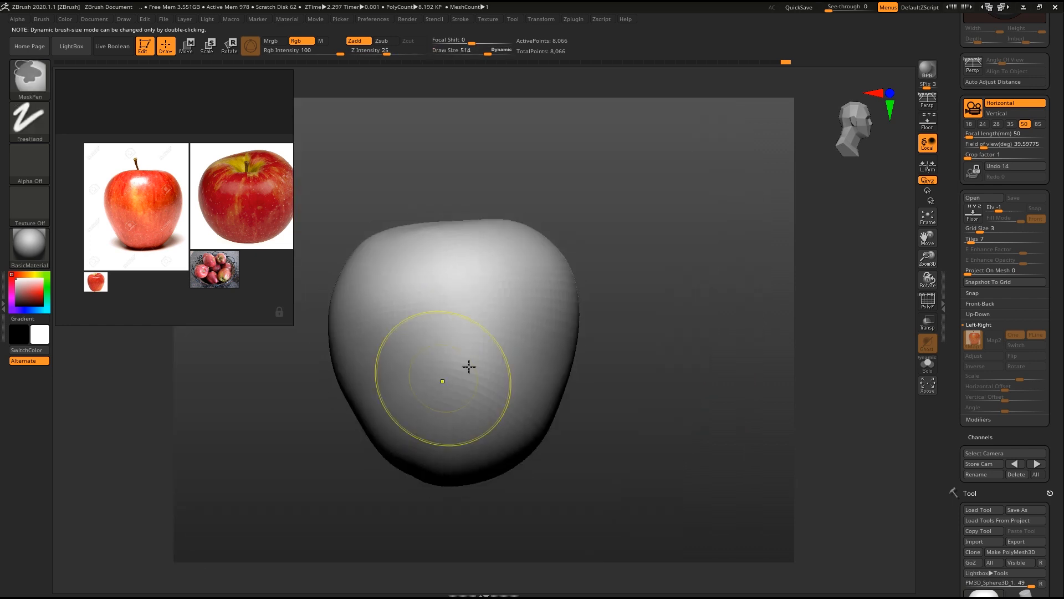
key(s)
drag(627, 327, 612, 327)
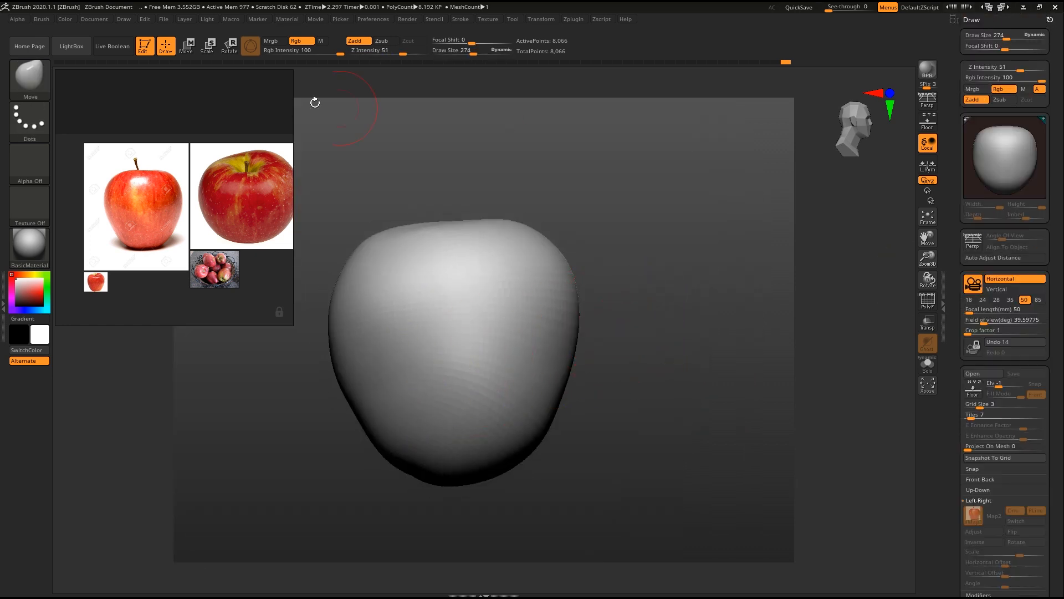
- Divide the mesh once in the Geometry settings to add a second subdivision level
click(1051, 20)
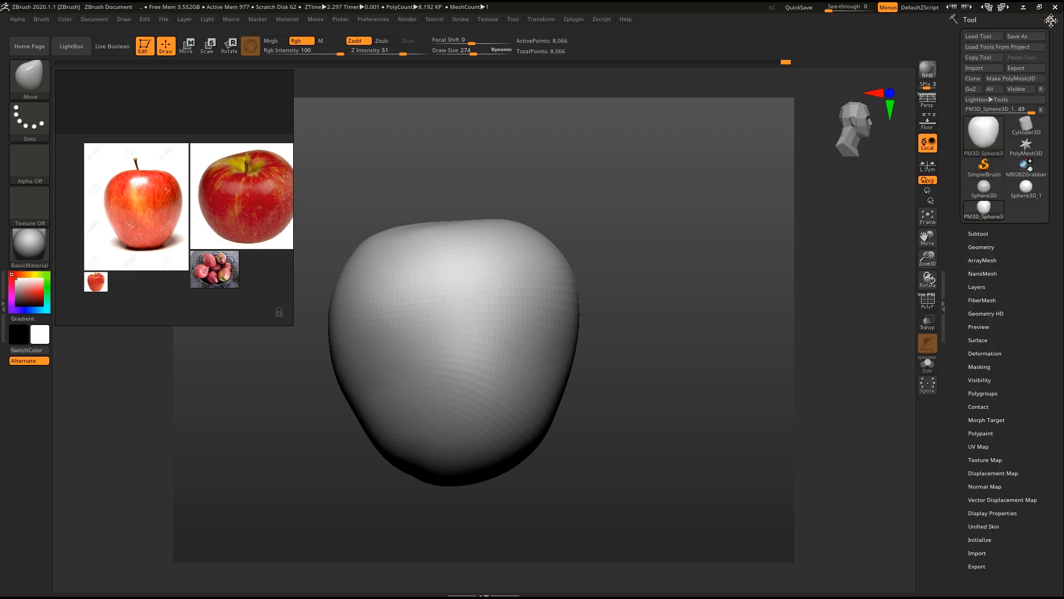
click(987, 247)
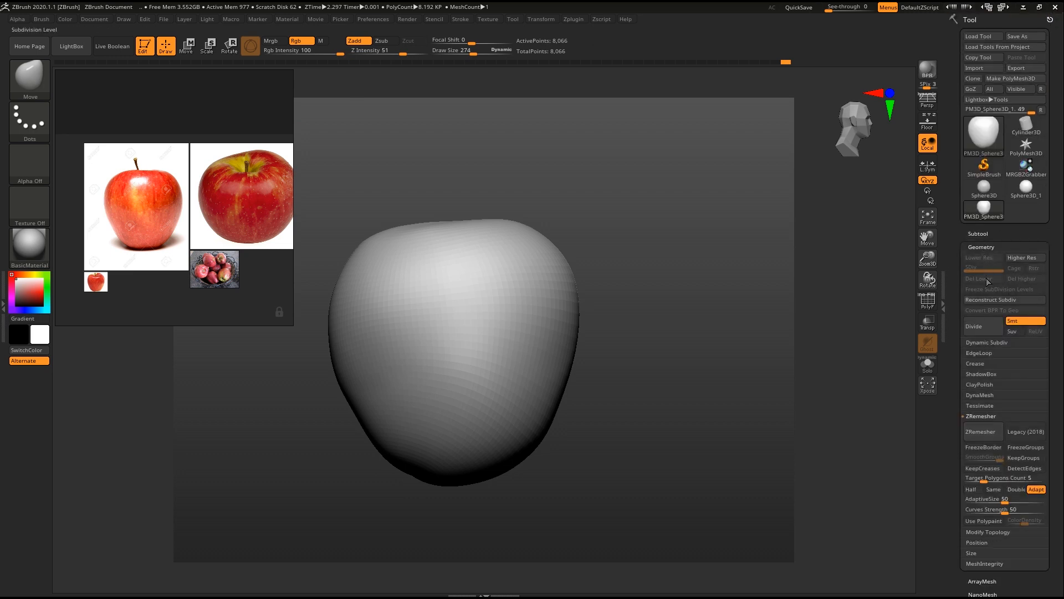
click(981, 327)
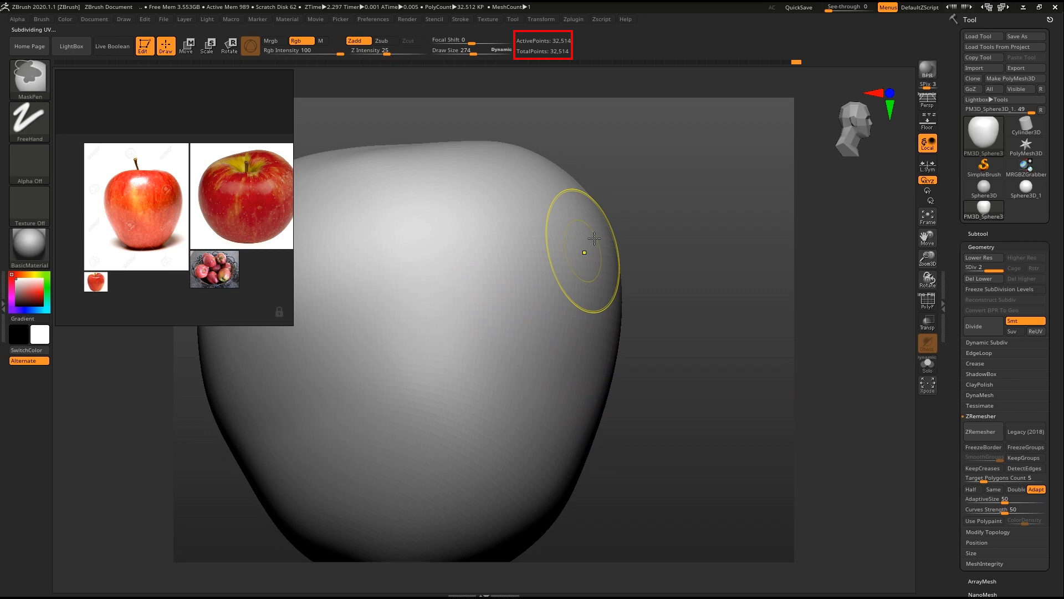
- Compare the mesh's wireframe density at subdivision levels 1 and 2
key(shift+f)
mouse_move(431, 314)
ctrl+right_down()
mouse_move(437, 380)
mouse_move(436, 350)
ctrl+right_up()
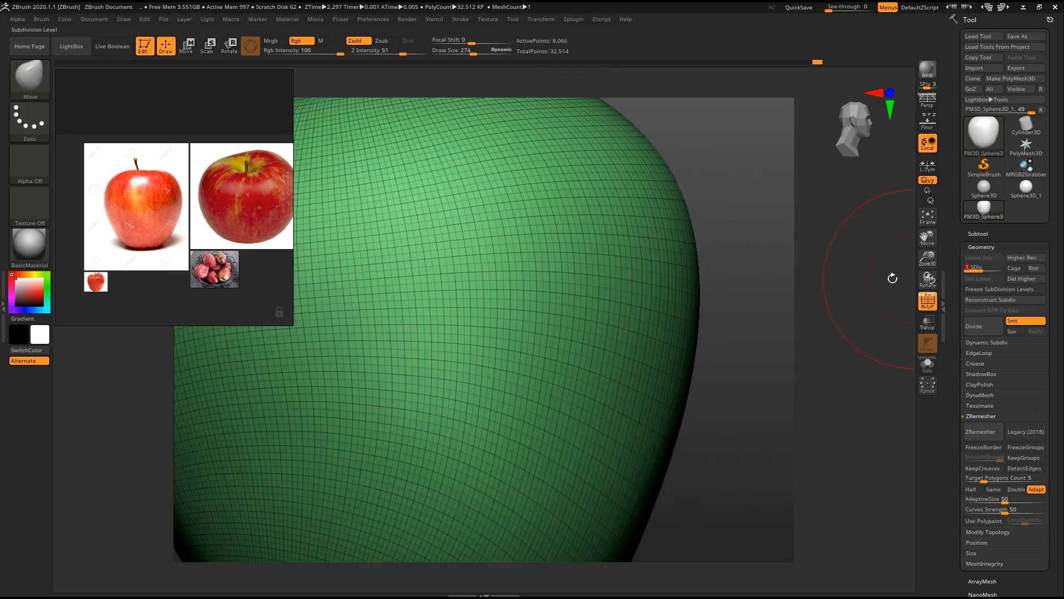
ctrl+right_drag(469, 287, 460, 375)
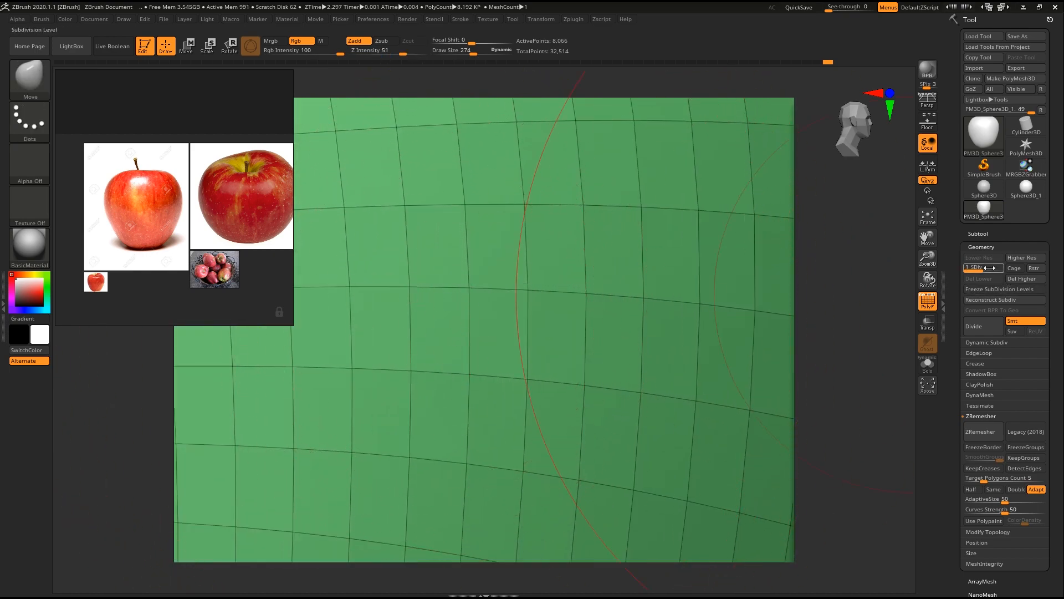
drag(973, 273, 982, 272)
ctrl+right_drag(492, 373, 489, 298)
key(shift+f)
- Set the draw size to 816, pull the mesh's side outward and smooth the opposite side
mouse_move(632, 349)
right_down()
mouse_move(663, 375)
mouse_move(606, 357)
right_up()
key(s)
drag(598, 356, 620, 356)
right_drag(620, 356, 618, 360)
alt+right_drag(656, 391, 672, 344)
key(s)
drag(664, 356, 669, 358)
alt+right_drag(674, 364, 709, 330)
key(s)
drag(419, 388, 404, 392)
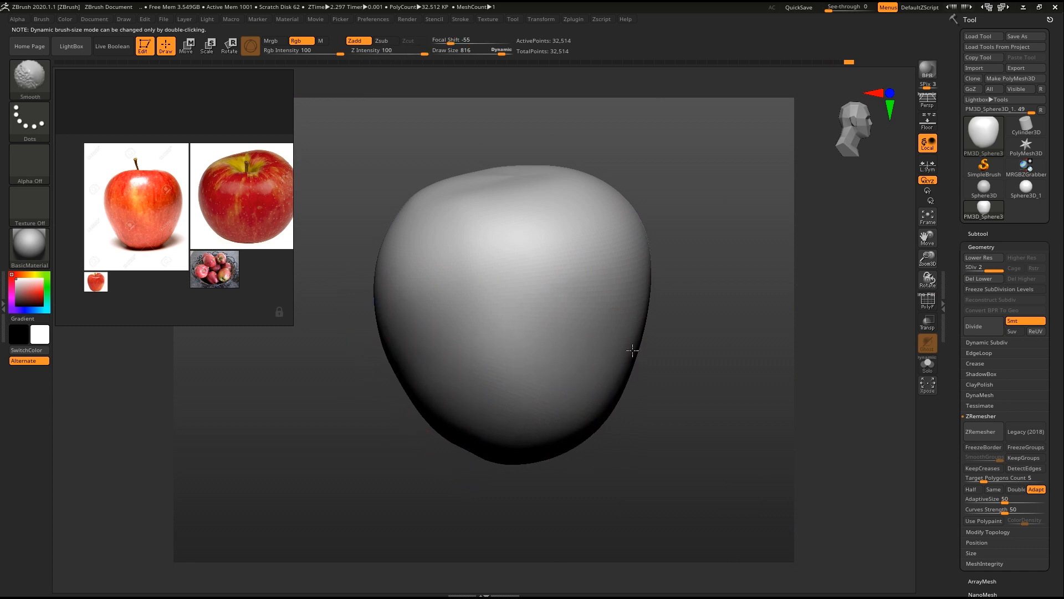
shift+drag(644, 345, 659, 334)
alt+right_drag(659, 333, 636, 354)
mouse_move(626, 354)
shift+mouse_down()
mouse_move(602, 350)
mouse_move(615, 338)
shift+mouse_up()
- Push the centre of the mesh's top down into a stem hollow with draw size 339
key(s)
drag(681, 280, 677, 282)
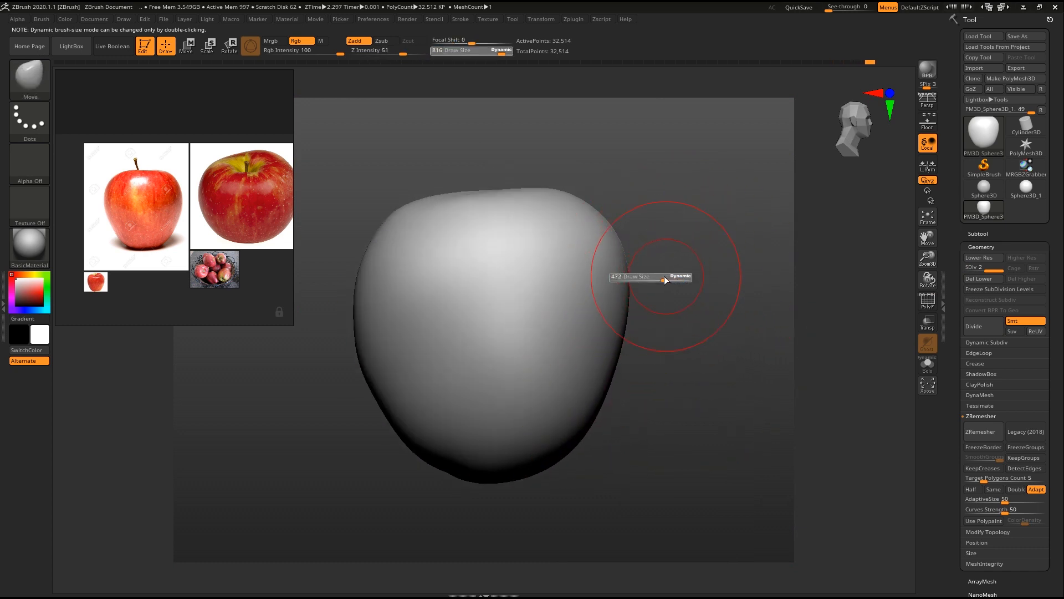
mouse_move(667, 242)
mouse_down()
mouse_move(660, 221)
mouse_move(654, 248)
mouse_up()
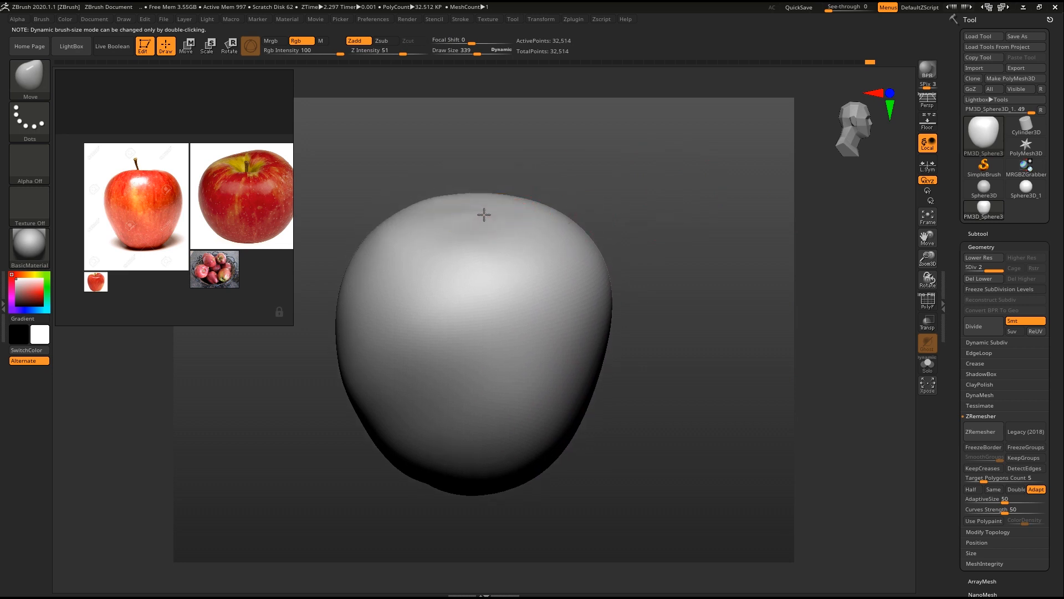
drag(482, 215, 475, 226)
- Raise the rim of the stem hollow with draw size 546 and smooth its shoulders
key(s)
drag(551, 240, 560, 238)
key(s)
drag(435, 233, 438, 227)
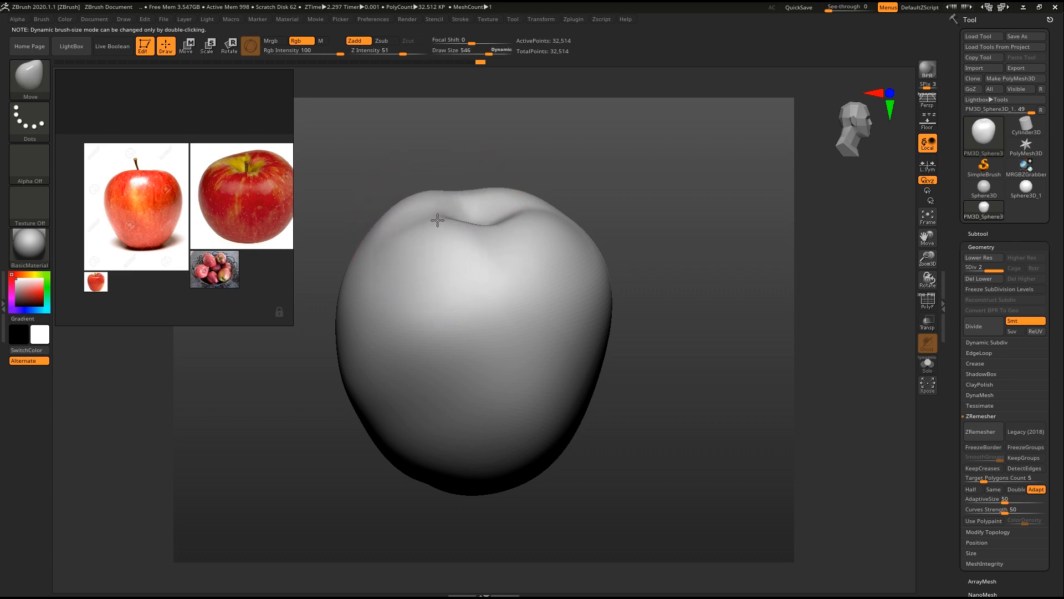
key(shift)
shift+drag(452, 220, 423, 233)
mouse_move(644, 236)
shift+mouse_down()
mouse_move(670, 235)
mouse_move(658, 249)
shift+mouse_up()
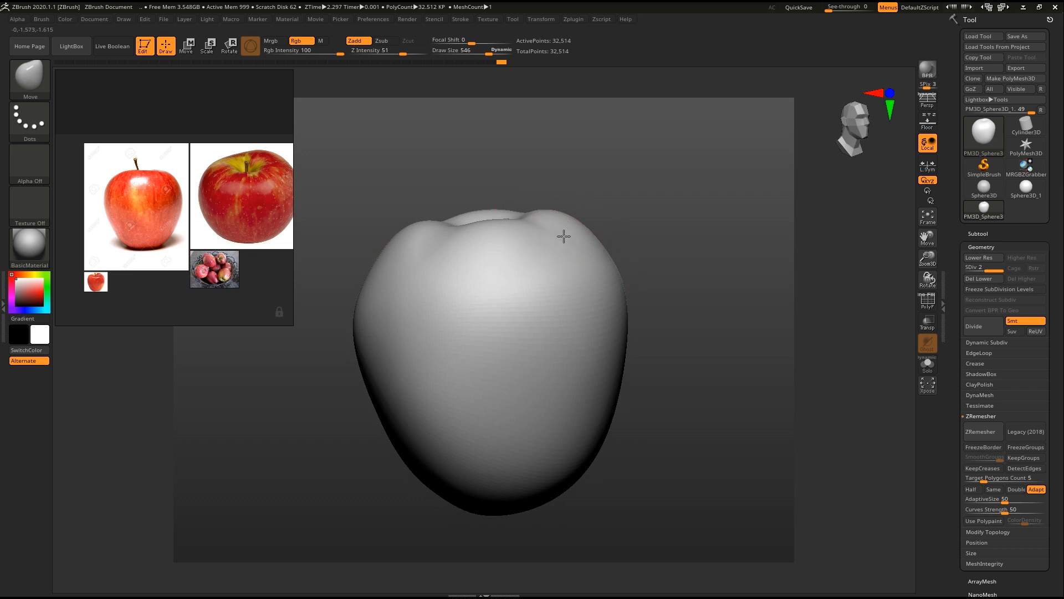
shift+drag(563, 236, 606, 267)
- Show the wireframe, switch to subdivision level 1 and push the mesh's bottom pole inward with draw size 557
mouse_move(604, 392)
shift+right_down()
mouse_move(708, 304)
mouse_move(689, 313)
shift+right_up()
key(s)
drag(689, 313, 679, 314)
mouse_move(554, 432)
ctrl+right_down()
mouse_move(542, 465)
mouse_move(484, 499)
mouse_move(496, 510)
mouse_move(506, 418)
mouse_move(629, 337)
mouse_move(632, 288)
ctrl+right_up()
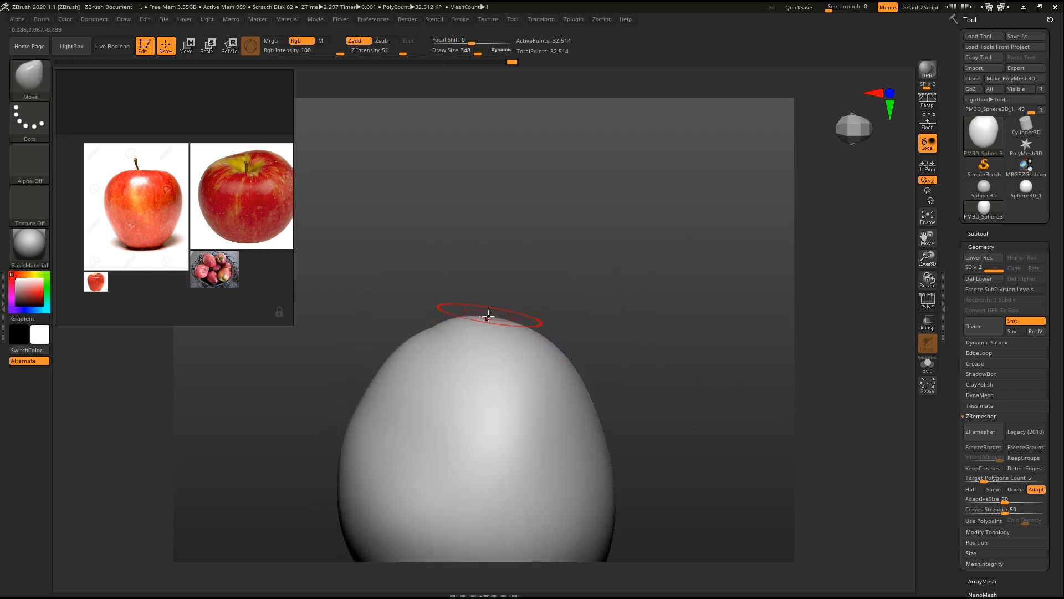
key(s)
drag(562, 314, 596, 314)
mouse_move(629, 311)
right_down()
mouse_move(634, 344)
mouse_move(655, 284)
mouse_move(652, 229)
right_up()
key(shift+f)
click(962, 268)
key(s)
drag(676, 295, 684, 295)
drag(453, 316, 494, 314)
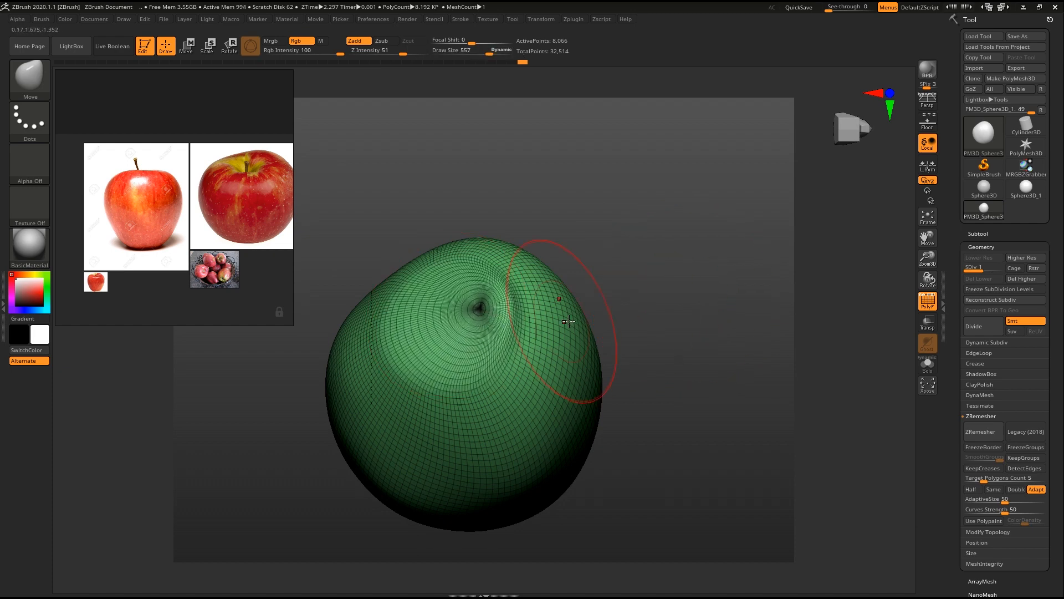
- Reshape the surface beside the bottom pole with the Move brush and hide the wireframe
right_drag(715, 309, 625, 318)
key(s)
drag(625, 319, 638, 319)
right_drag(681, 313, 547, 302)
mouse_move(546, 302)
mouse_down()
mouse_move(538, 310)
mouse_move(579, 327)
mouse_up()
right_drag(433, 255, 495, 319)
key(shift+f)
- Refine the base with a resized Move brush and smooth the area around the bottom hollow
key(s)
drag(503, 316, 486, 321)
right_drag(487, 322, 487, 309)
shift+drag(560, 338, 579, 382)
right_drag(660, 287, 632, 319)
drag(601, 338, 625, 345)
key(ctrl+z)
- Show the reference grid in the side view and pull the mesh's lower side outward with draw size 1000
mouse_move(671, 411)
right_down()
mouse_move(663, 287)
mouse_move(693, 387)
mouse_move(717, 311)
right_up()
key(shift+p)
key(s)
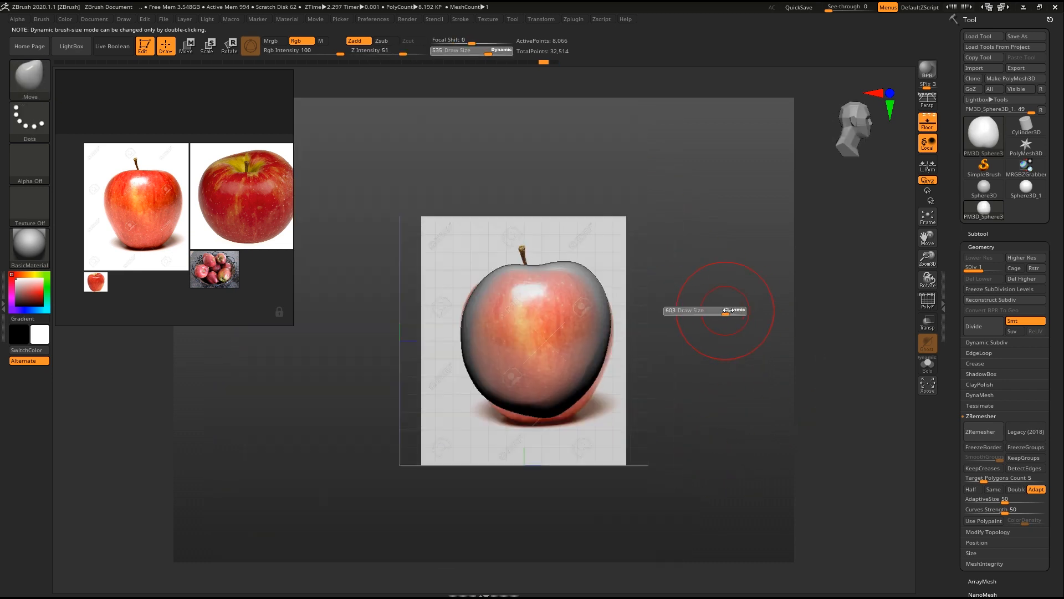
drag(720, 311, 747, 312)
ctrl+right_drag(716, 325, 597, 442)
drag(575, 389, 589, 399)
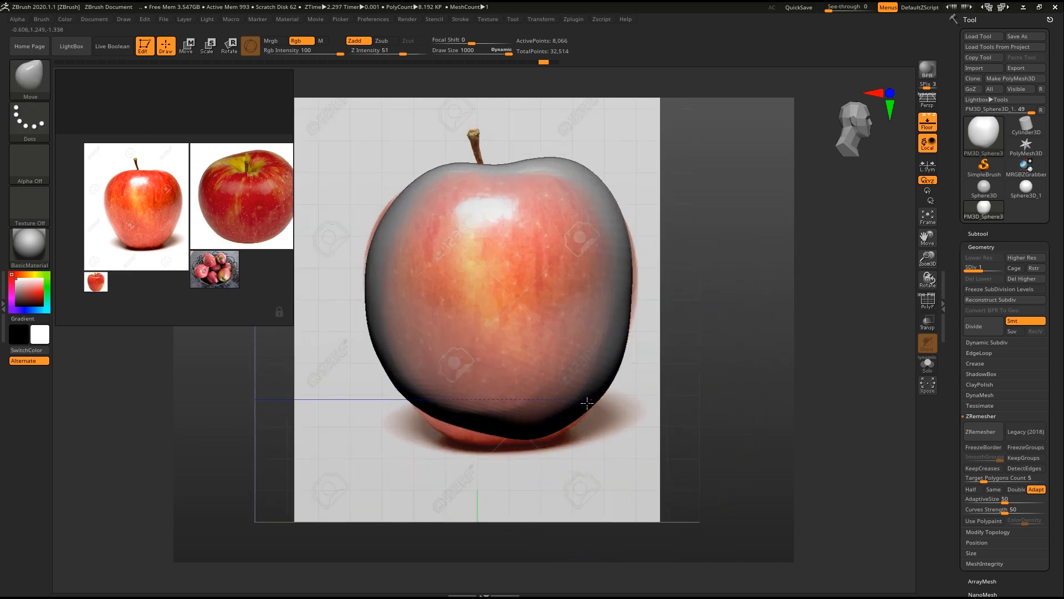
- Pull the mesh's base downward and adjust both sides in the side view until they follow the apple photo
mouse_move(478, 436)
right_down()
mouse_move(451, 421)
mouse_move(462, 423)
right_up()
drag(462, 419, 461, 431)
drag(400, 374, 391, 380)
mouse_move(392, 244)
mouse_down()
mouse_move(379, 235)
mouse_move(390, 224)
mouse_up()
mouse_move(619, 237)
mouse_down()
mouse_move(631, 278)
mouse_move(622, 372)
mouse_up()
- Adjust the mesh's contour in the front view against the apple photo and hide the reference grid
shift+right_drag(729, 371, 400, 350)
drag(536, 385, 547, 390)
drag(570, 273, 572, 302)
key(shift+p)
- Examine the stem hollow and the faceted surface at subdivision level 1
right_drag(639, 282, 667, 277)
mouse_move(667, 277)
ctrl+right_down()
mouse_move(675, 287)
mouse_move(624, 231)
mouse_move(654, 292)
ctrl+right_up()
key(s)
drag(654, 292, 607, 288)
alt+right_drag(625, 242, 655, 331)
right_drag(691, 270, 692, 288)
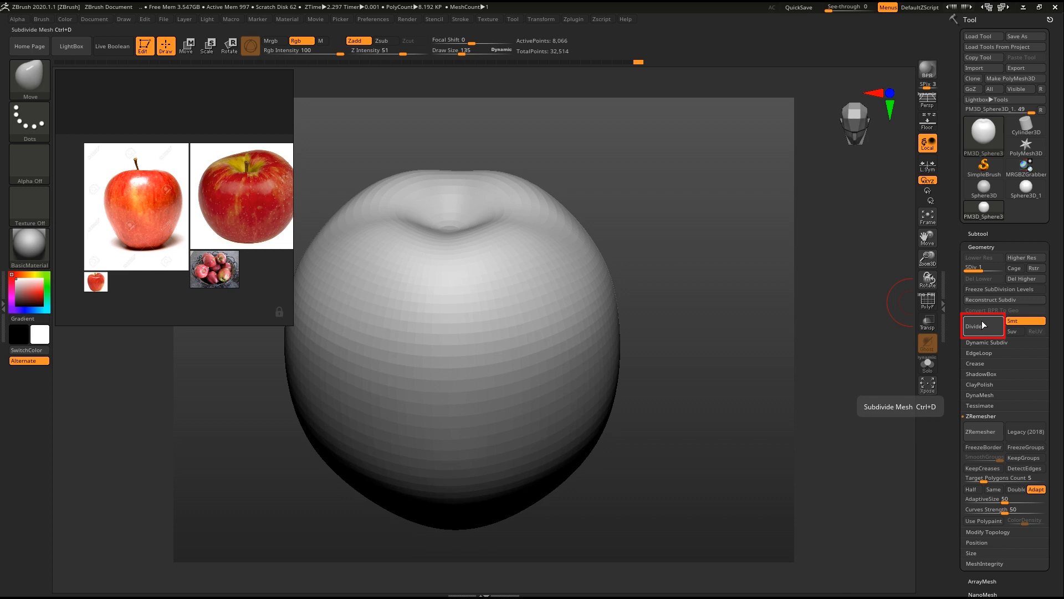
click(991, 269)
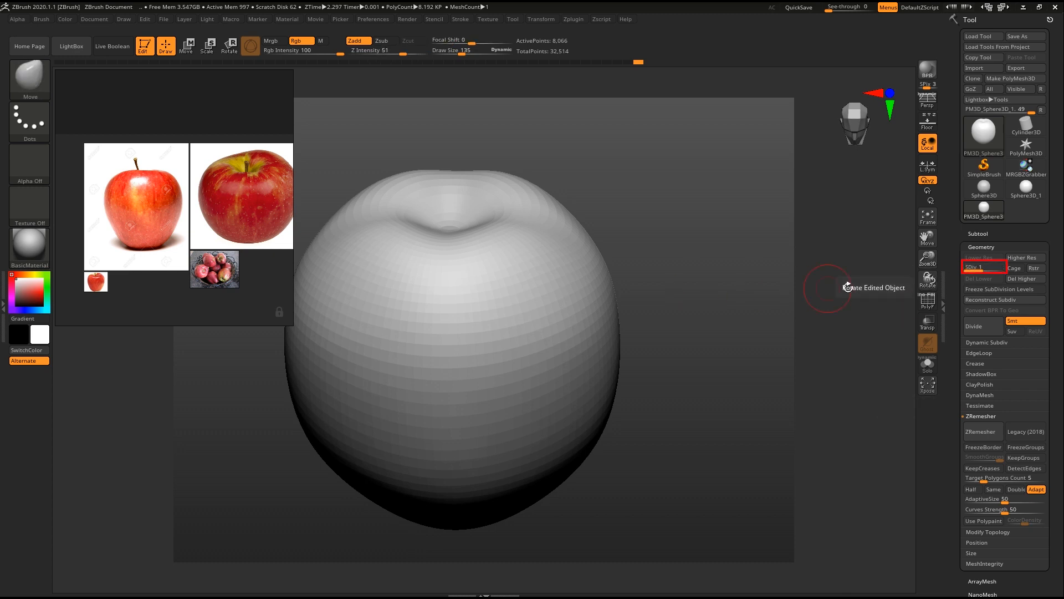
key(d)
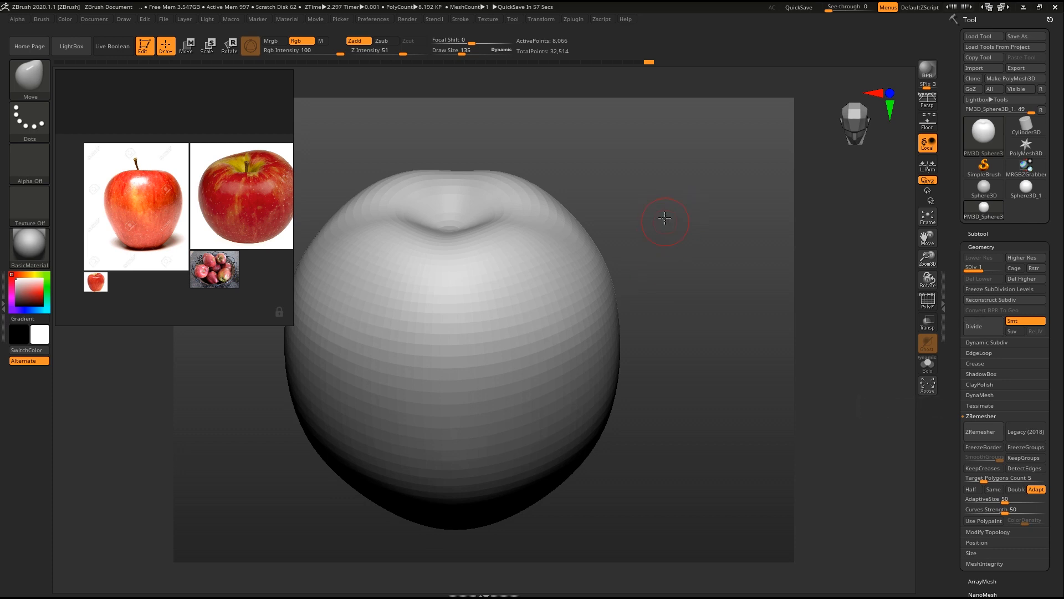
- Smooth the mesh's front surface with draw size 569 and return to subdivision level 2
drag(667, 216, 634, 336)
mouse_move(637, 379)
alt+mouse_down()
mouse_move(672, 295)
mouse_move(687, 314)
alt+mouse_up()
key(s)
drag(687, 313, 714, 314)
ctrl+right_drag(611, 362, 588, 472)
mouse_move(558, 506)
mouse_down()
mouse_move(588, 466)
mouse_move(626, 365)
mouse_up()
shift+drag(516, 377, 527, 435)
key(d)
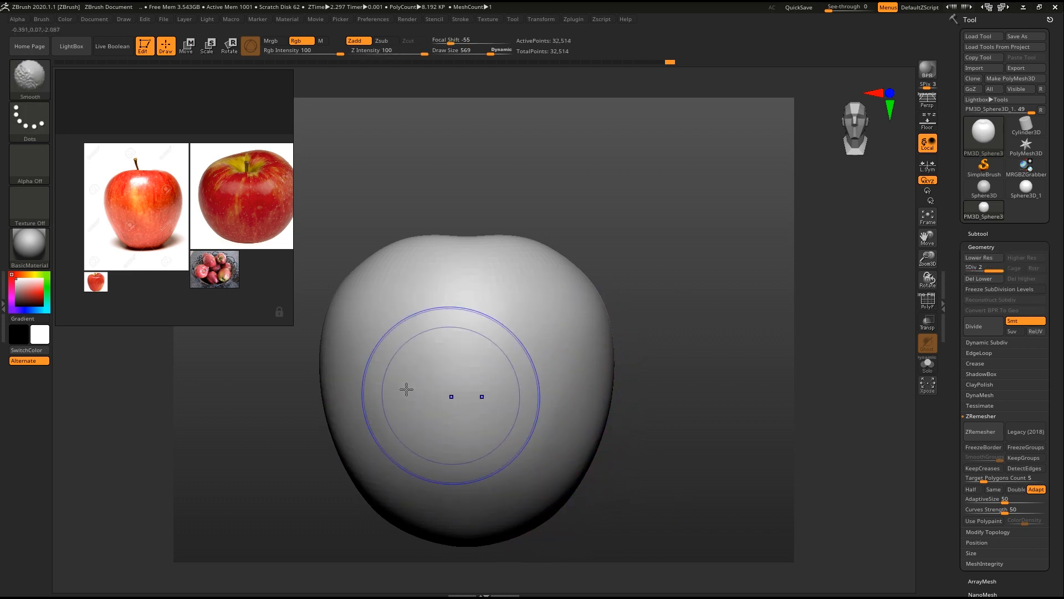
- Switch to the ClayTubes brush with Z Intensity 8 and draw size 208
drag(691, 330, 691, 257)
drag(771, 282, 702, 257)
key(s)
drag(700, 257, 680, 256)
key(b)
key(c)
key(t)
drag(651, 245, 441, 146)
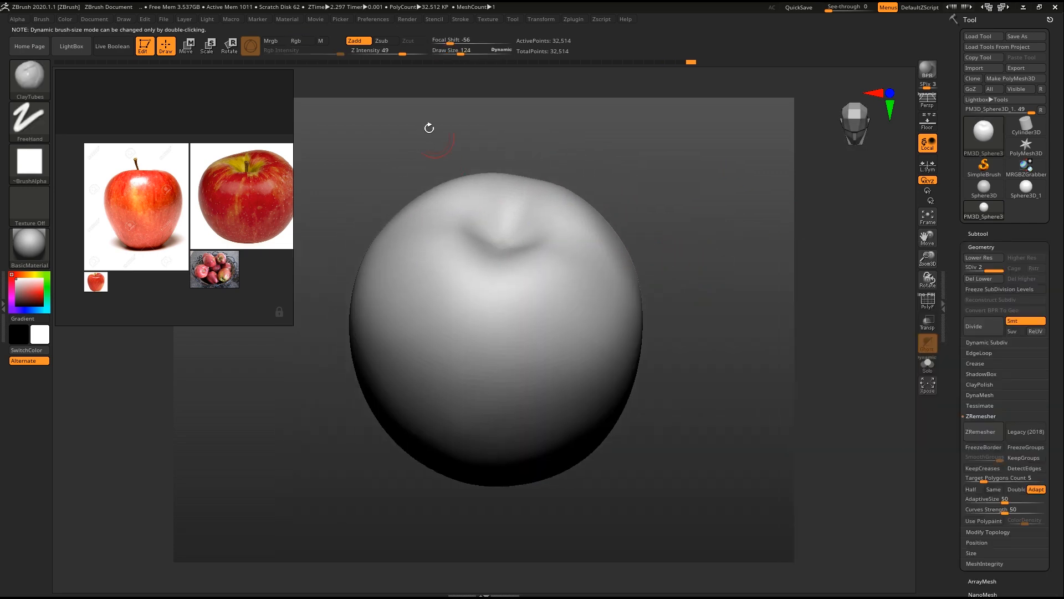
key(s)
drag(492, 210, 498, 214)
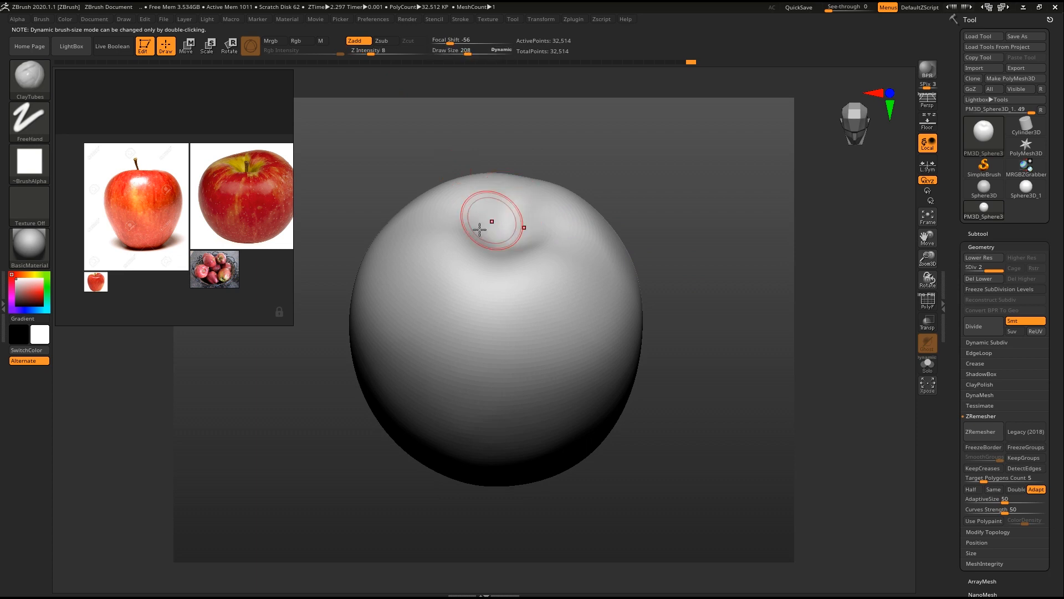
- Build up clay strokes around the stem hollow's rim and smooth them into the surface
ctrl+right_drag(447, 266, 448, 316)
mouse_move(432, 266)
mouse_down()
mouse_move(477, 238)
mouse_move(424, 254)
mouse_move(475, 268)
mouse_move(449, 283)
mouse_up()
mouse_move(460, 161)
mouse_down()
mouse_move(485, 157)
mouse_move(463, 154)
mouse_up()
mouse_move(418, 258)
mouse_down()
mouse_move(441, 254)
mouse_move(430, 221)
mouse_move(449, 282)
mouse_move(470, 251)
mouse_move(467, 165)
mouse_up()
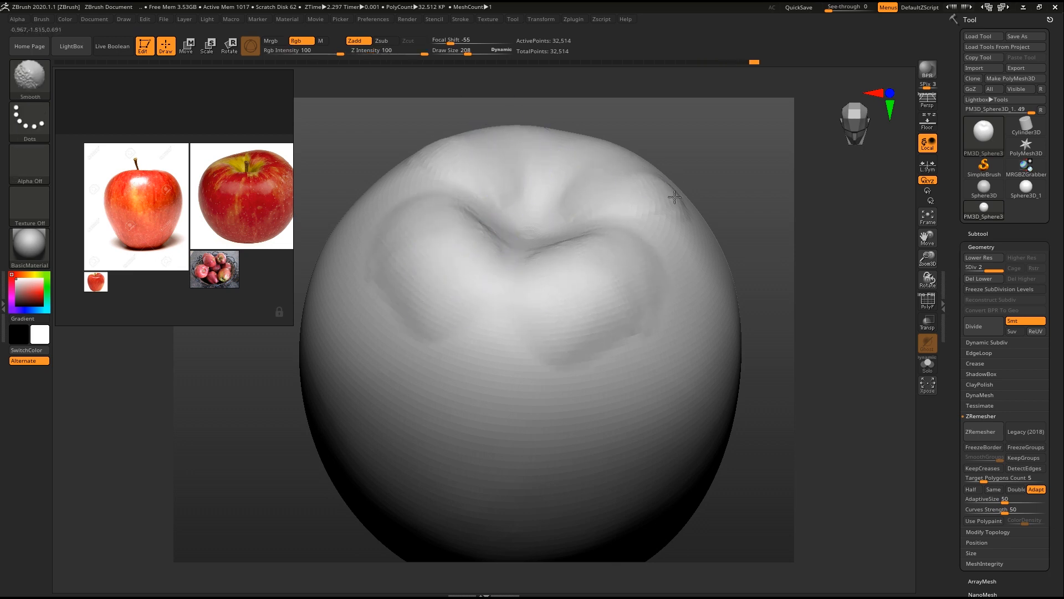
mouse_move(777, 227)
shift+mouse_down()
mouse_move(741, 190)
mouse_move(599, 271)
shift+mouse_up()
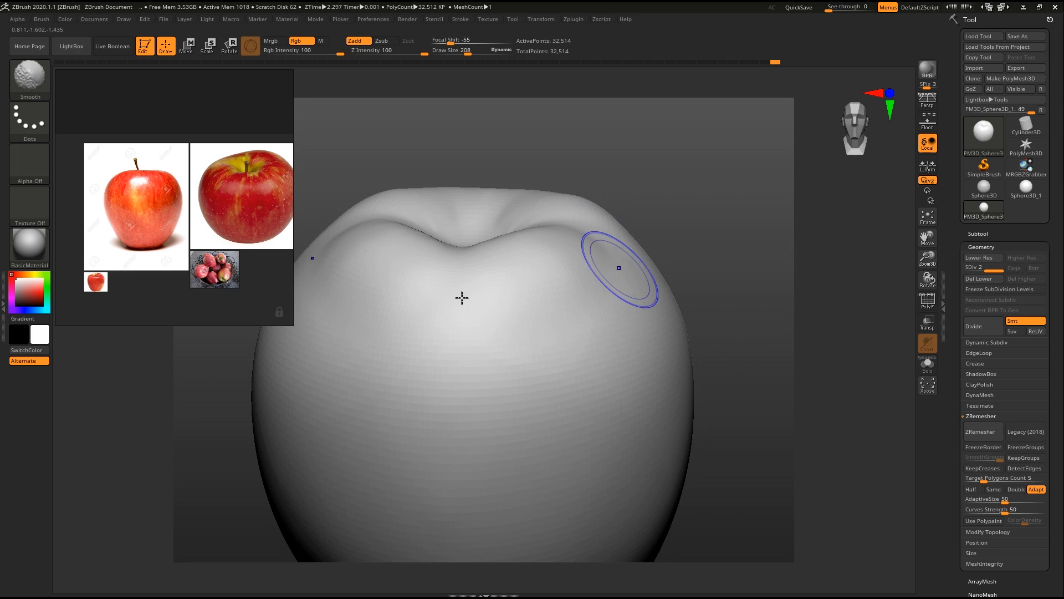
- Build up a small ring around the bottom hollow using ClayTubes at draw size 109 and smooth it
key(b)
key(c)
key(t)
mouse_move(724, 368)
mouse_down()
mouse_move(544, 387)
mouse_move(658, 252)
mouse_up()
ctrl+right_drag(658, 252, 494, 347)
alt+right_drag(657, 233, 688, 172)
key(s)
drag(694, 174, 685, 174)
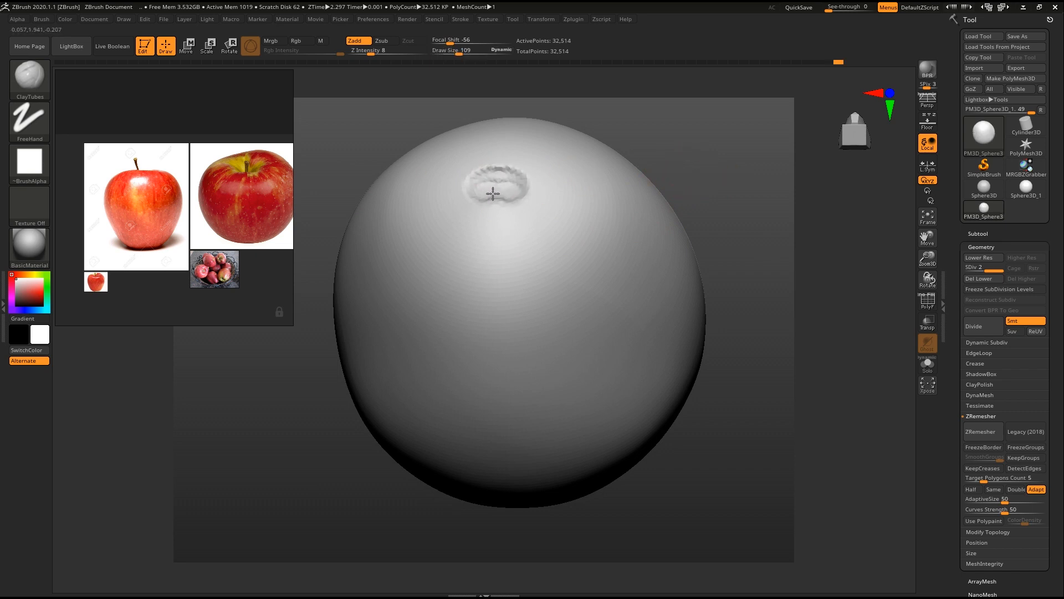
shift+drag(476, 174, 465, 200)
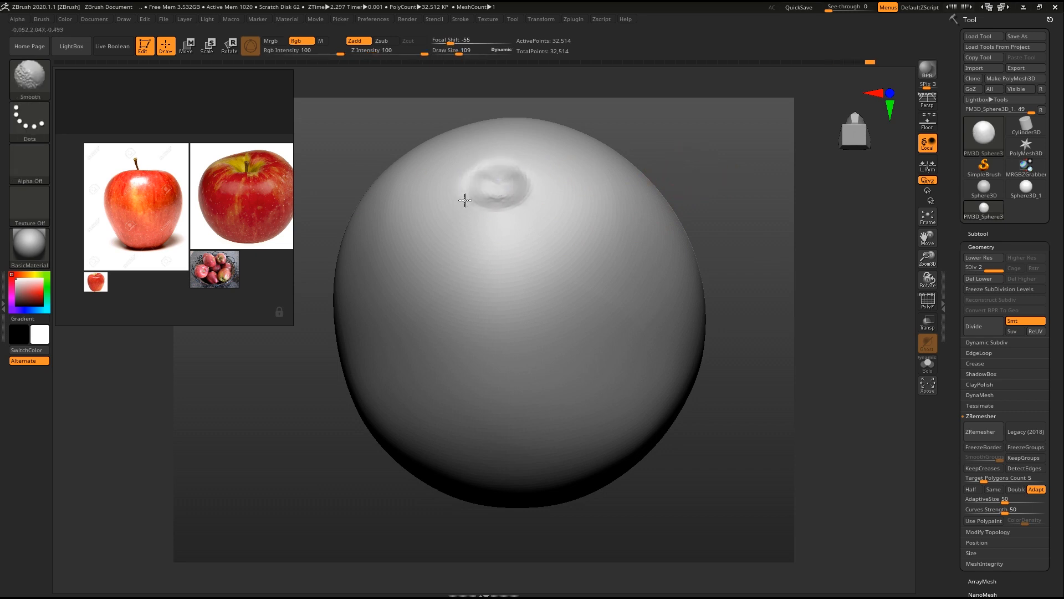
- Build up clay around the bottom hollow with ClayTubes at draw size 251 and smooth the strokes into the surface
mouse_move(499, 166)
right_down()
mouse_move(537, 233)
mouse_move(570, 245)
right_up()
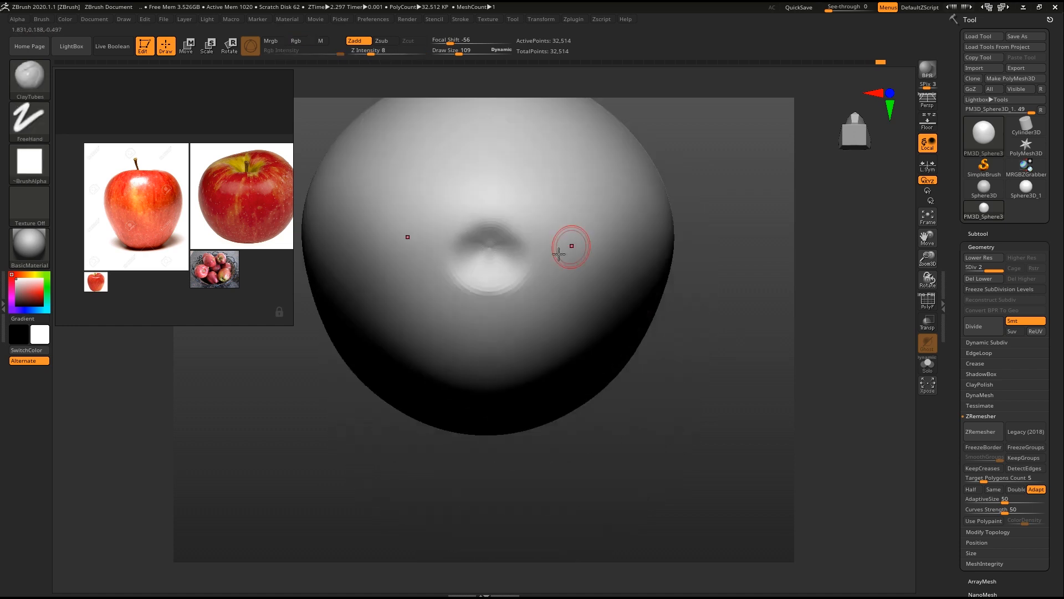
key(s)
drag(577, 250, 578, 247)
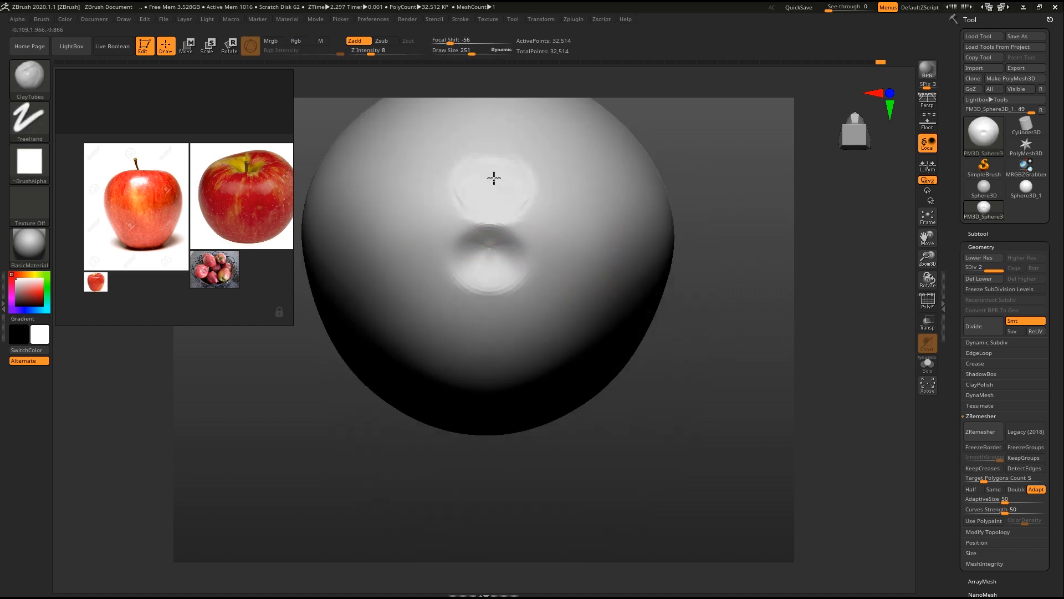
shift+drag(497, 202, 487, 277)
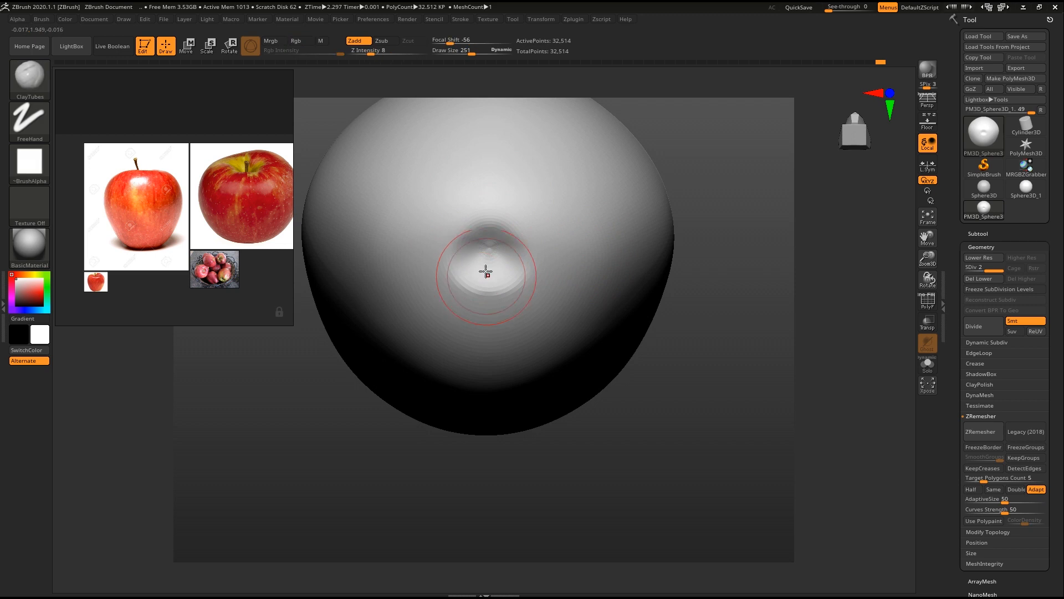
mouse_move(584, 201)
mouse_down()
mouse_move(563, 211)
mouse_move(570, 183)
mouse_move(522, 192)
mouse_move(602, 244)
mouse_move(538, 271)
mouse_move(577, 327)
mouse_move(552, 316)
mouse_move(560, 311)
mouse_up()
mouse_move(480, 330)
mouse_down()
mouse_move(490, 341)
mouse_move(379, 200)
mouse_up()
mouse_move(377, 261)
shift+mouse_down()
mouse_move(482, 316)
mouse_move(549, 228)
shift+mouse_up()
- Smooth the raised areas beside the bottom hollow from the front and below
mouse_move(715, 302)
mouse_down()
mouse_move(740, 376)
mouse_move(587, 440)
mouse_move(571, 426)
mouse_up()
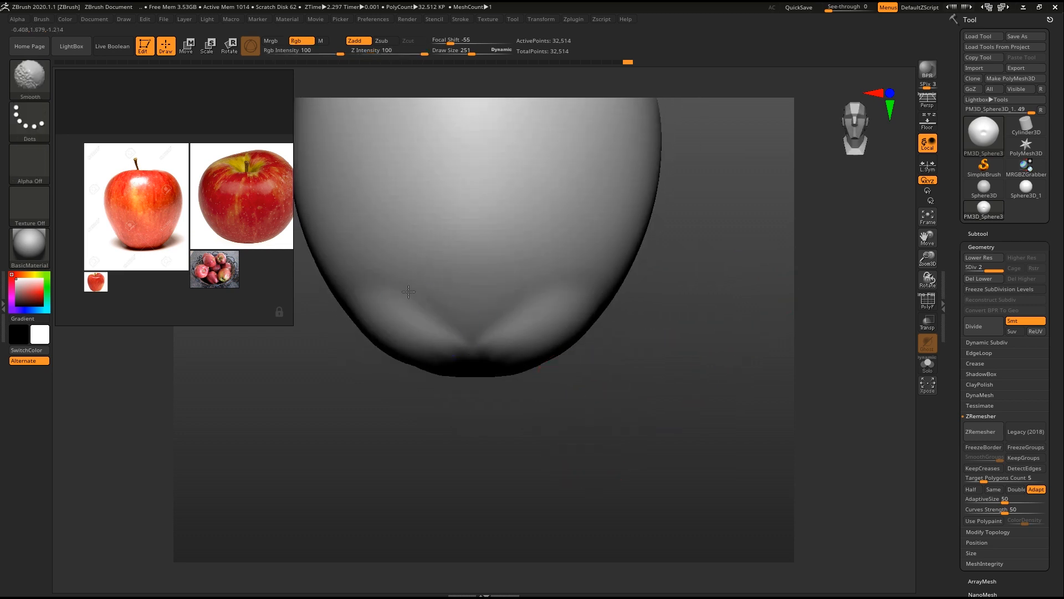
shift+drag(443, 427, 487, 361)
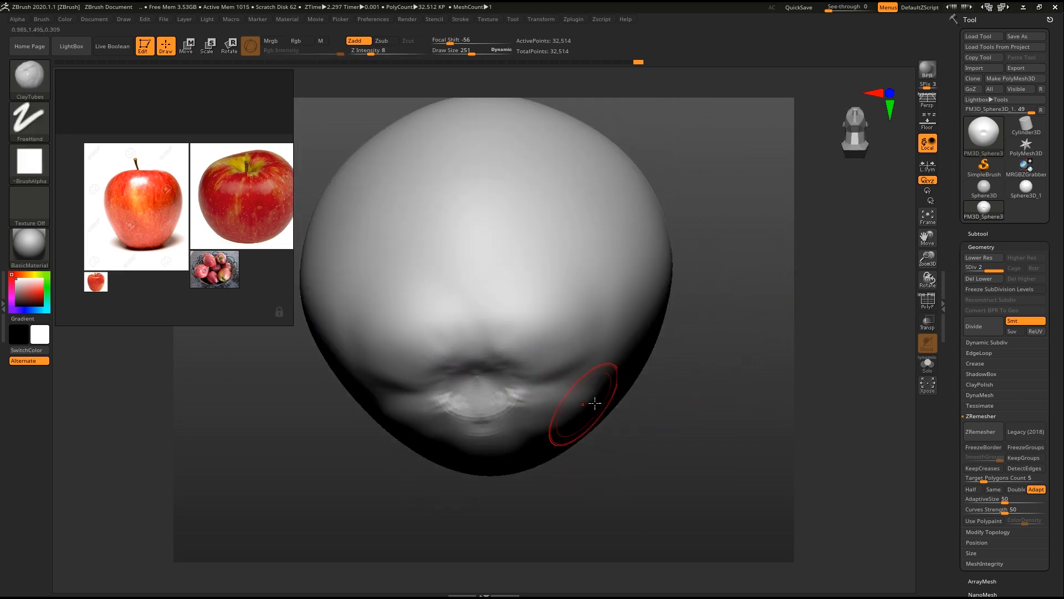
mouse_move(714, 367)
mouse_down()
mouse_move(503, 398)
mouse_move(565, 388)
mouse_move(625, 421)
mouse_up()
shift+drag(532, 388, 551, 394)
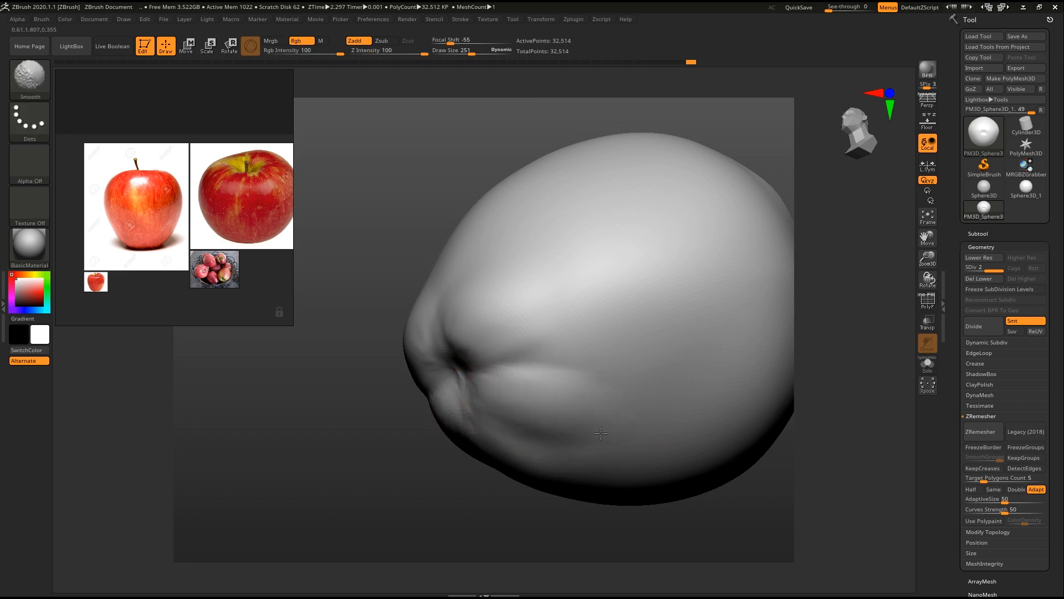
- Blend the ridges running out from the bottom hollow into the apple's lower sides with smoothing strokes
mouse_move(397, 471)
mouse_down()
mouse_move(423, 478)
mouse_move(325, 401)
mouse_move(421, 460)
mouse_move(354, 475)
mouse_move(417, 475)
mouse_move(609, 300)
mouse_move(580, 503)
mouse_move(521, 330)
mouse_move(587, 416)
mouse_up()
ctrl+right_drag(587, 416, 634, 453)
mouse_move(634, 453)
shift+mouse_down()
mouse_move(423, 369)
mouse_move(433, 384)
mouse_move(475, 382)
shift+mouse_up()
mouse_move(619, 410)
shift+mouse_down()
mouse_move(668, 385)
mouse_move(620, 444)
shift+mouse_up()
shift+drag(411, 477, 398, 483)
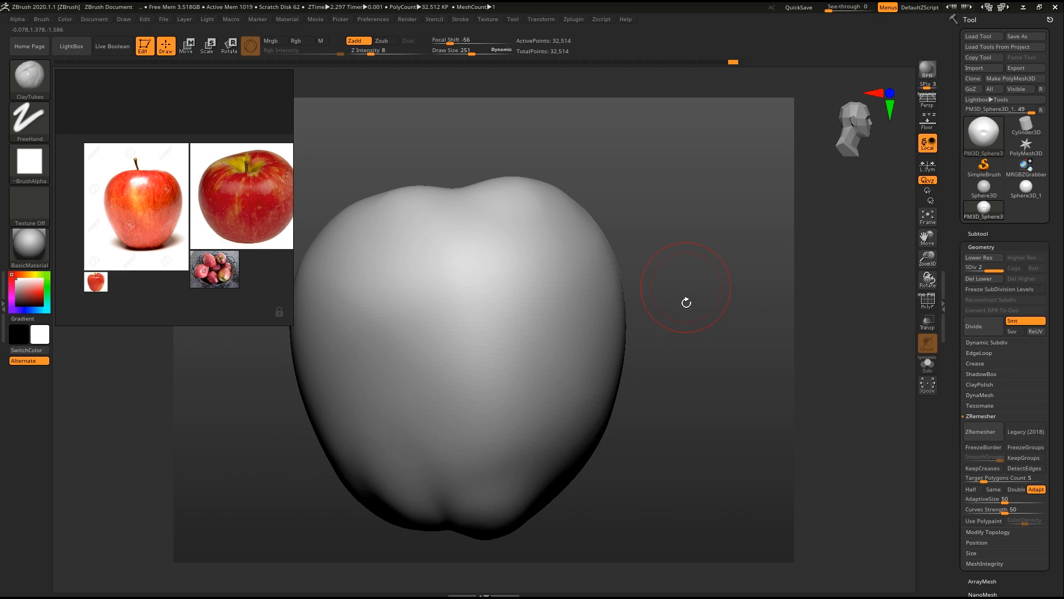
- Build up clay around the stem hollow on the apple's top and smooth its rim
drag(686, 301, 667, 326)
ctrl+right_drag(667, 325, 715, 365)
mouse_move(579, 291)
ctrl+right_down()
mouse_move(431, 292)
mouse_move(669, 213)
ctrl+right_up()
alt+right_drag(669, 213, 620, 355)
mouse_move(621, 354)
ctrl+right_down()
mouse_move(454, 380)
mouse_move(461, 330)
mouse_move(478, 412)
ctrl+right_up()
mouse_move(478, 412)
mouse_down()
mouse_move(493, 399)
mouse_move(492, 440)
mouse_up()
mouse_move(496, 402)
mouse_down()
mouse_move(482, 443)
mouse_move(486, 404)
mouse_up()
shift+drag(459, 444, 486, 292)
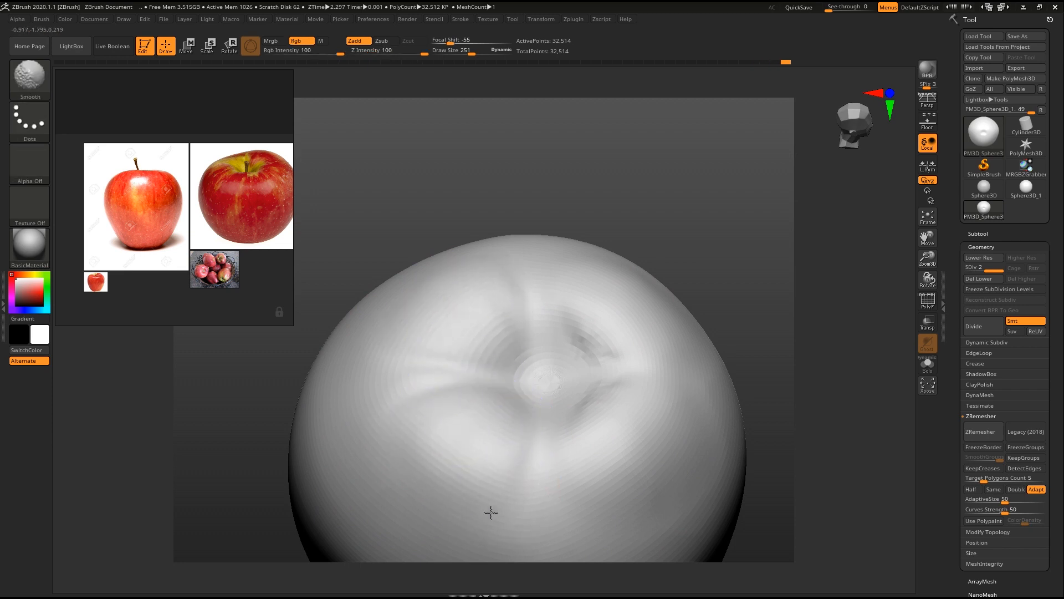
- Examine the apple from several sides and compare its stem hollow with the enlarged stem in the reference photo
right_drag(488, 517, 532, 344)
mouse_move(605, 348)
alt+right_down()
mouse_move(610, 219)
mouse_move(547, 250)
alt+right_up()
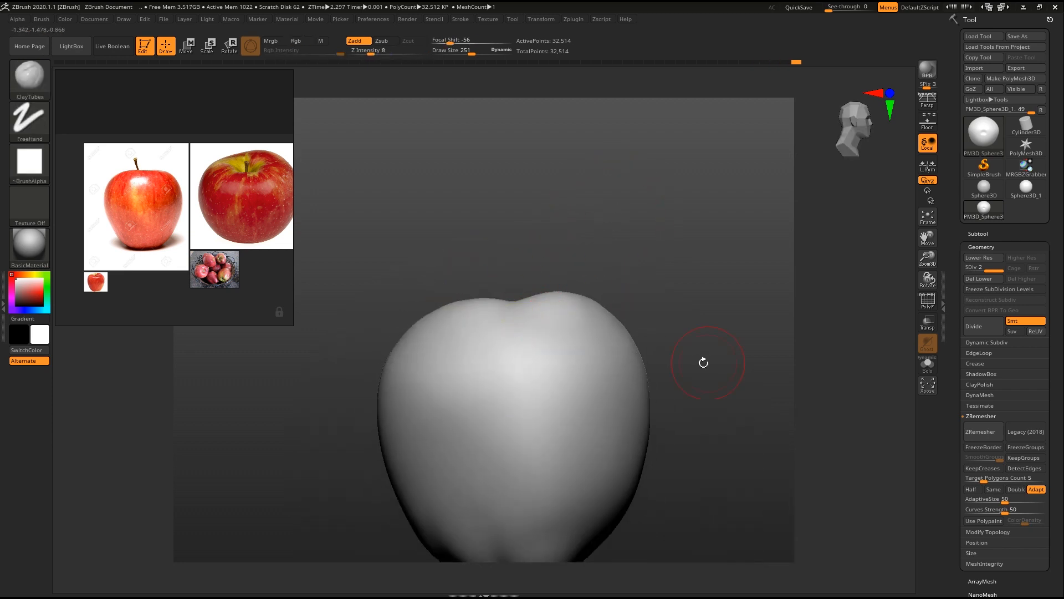
right_drag(549, 324, 582, 333)
right_drag(677, 416, 560, 397)
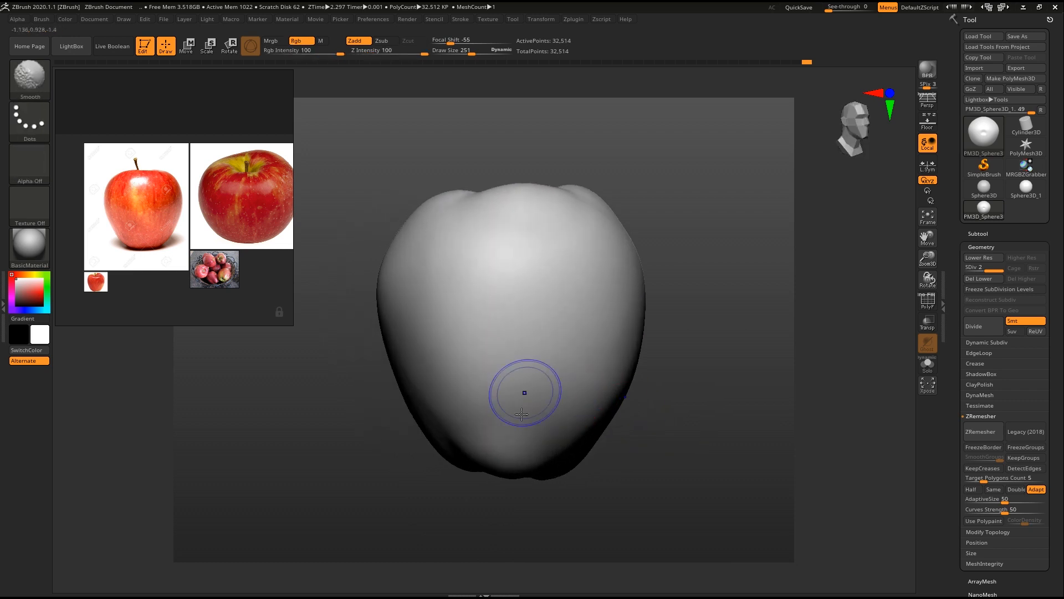
right_drag(705, 271, 684, 352)
right_drag(454, 469, 457, 438)
drag(635, 324, 630, 382)
alt+right_drag(560, 318, 579, 387)
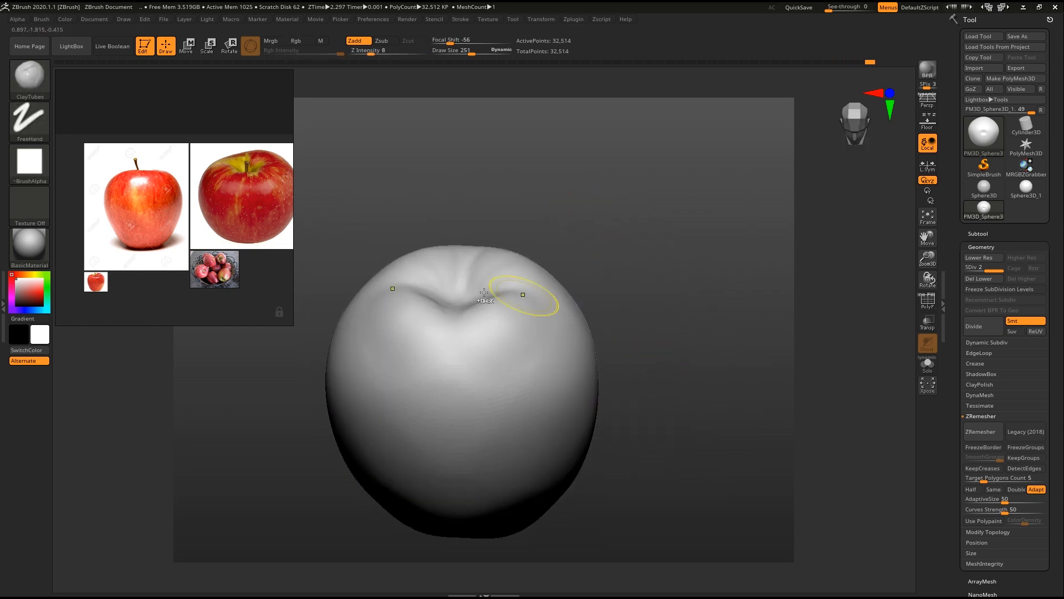
ctrl+right_drag(522, 294, 524, 338)
scroll(157, 205, up, 6)
scroll(186, 158, down, 4)
scroll(203, 142, up, 6)
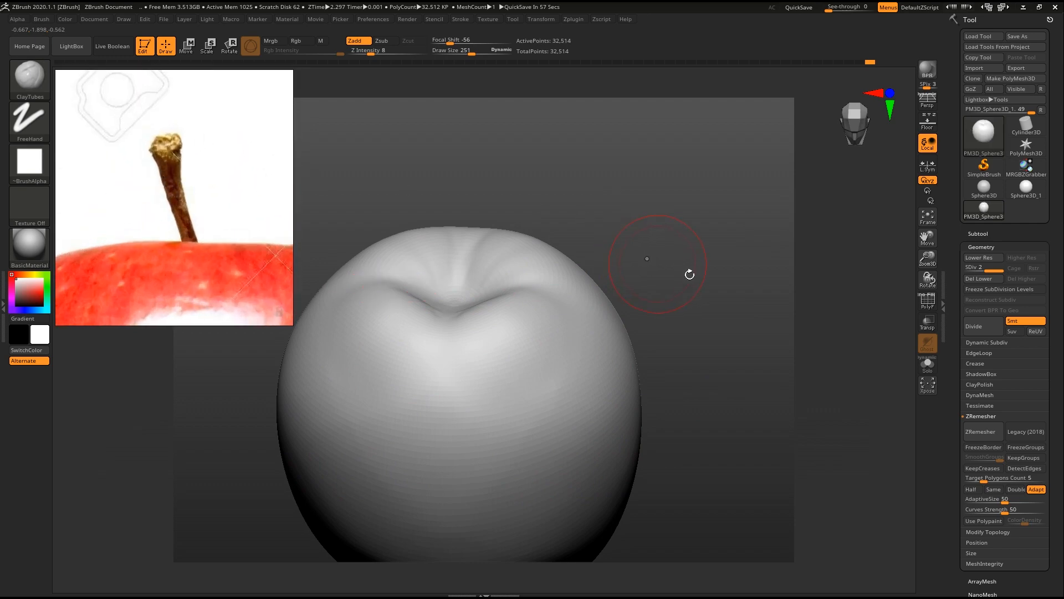
shift+drag(689, 275, 699, 279)
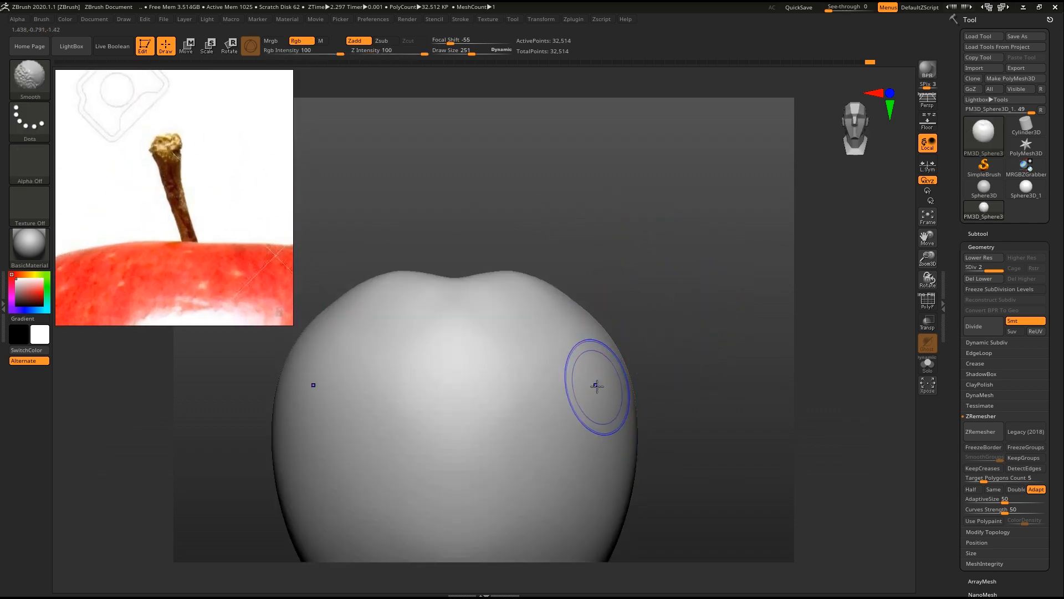
- Show the reference image behind the apple and switch to the Move brush at draw size 1000 on subdivision level 1
key(shift+p)
key(s)
drag(523, 349, 552, 351)
mouse_move(518, 402)
ctrl+right_down()
mouse_move(492, 378)
mouse_move(452, 378)
mouse_move(450, 358)
ctrl+right_up()
key(b)
key(m)
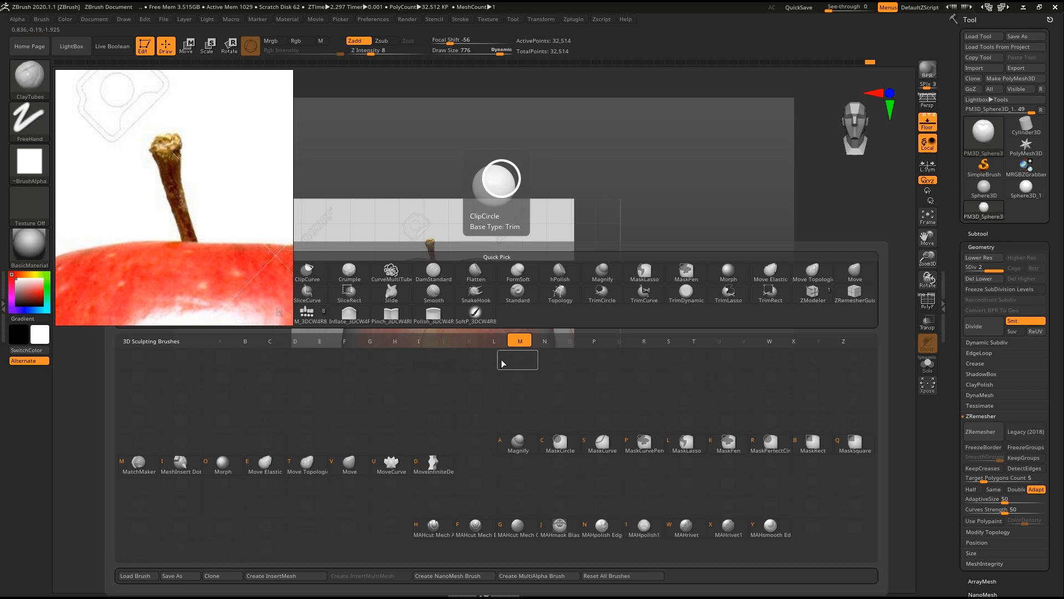
key(v)
key(s)
drag(708, 334, 725, 338)
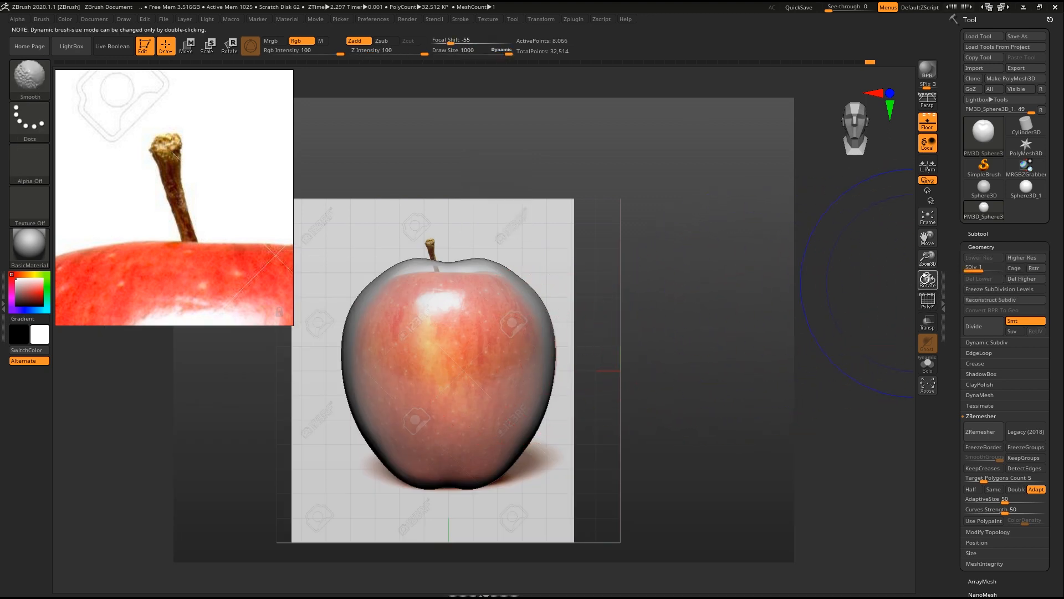
- Pull the apple's outline to match the reference image in front and side views, using draw size 699 at the base
key(s)
mouse_move(517, 276)
mouse_down()
mouse_move(510, 283)
mouse_move(546, 311)
mouse_move(557, 343)
mouse_up()
mouse_move(620, 399)
mouse_down()
mouse_move(663, 414)
mouse_move(726, 410)
mouse_up()
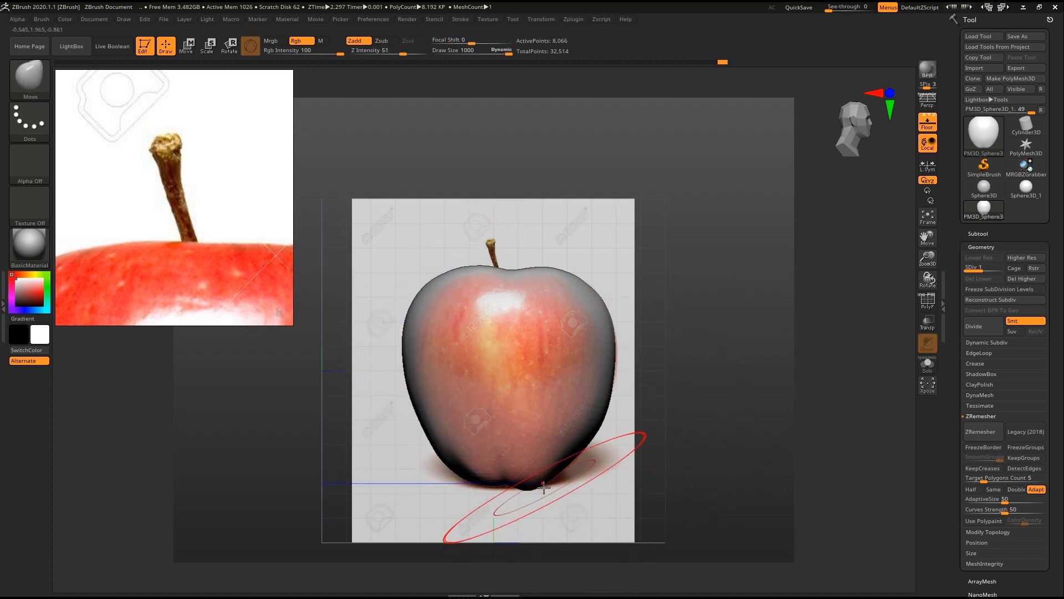
key(s)
mouse_move(475, 486)
mouse_down()
mouse_move(465, 486)
mouse_move(481, 482)
mouse_up()
key(s)
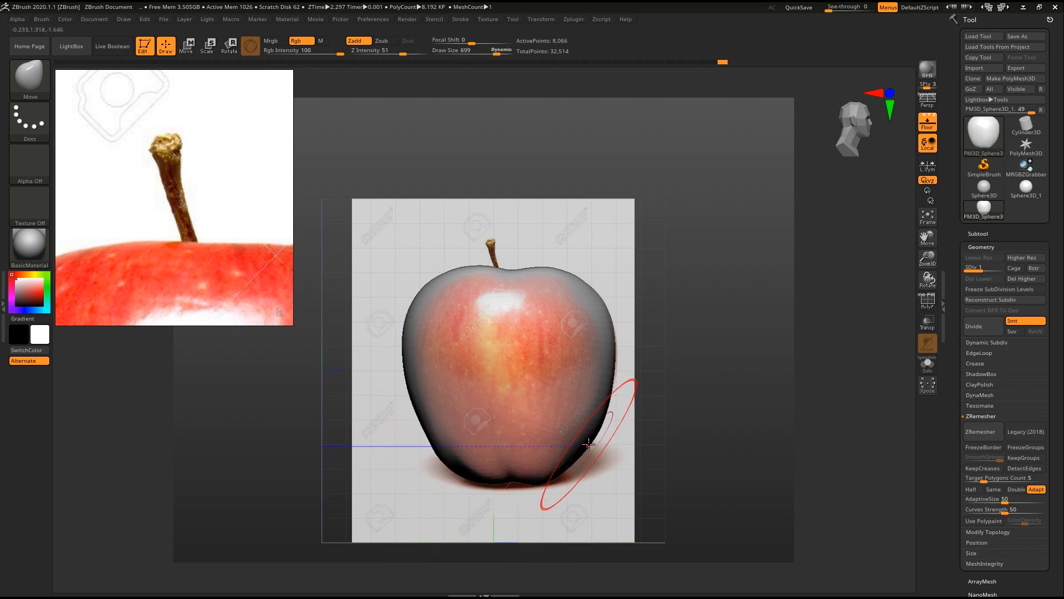
mouse_move(696, 397)
shift+mouse_down()
mouse_move(508, 352)
mouse_move(328, 353)
shift+mouse_up()
- Hide the reference image and return the mesh to subdivision level 2 with draw size 432
key(shift+p)
drag(689, 290, 623, 390)
drag(580, 337, 596, 291)
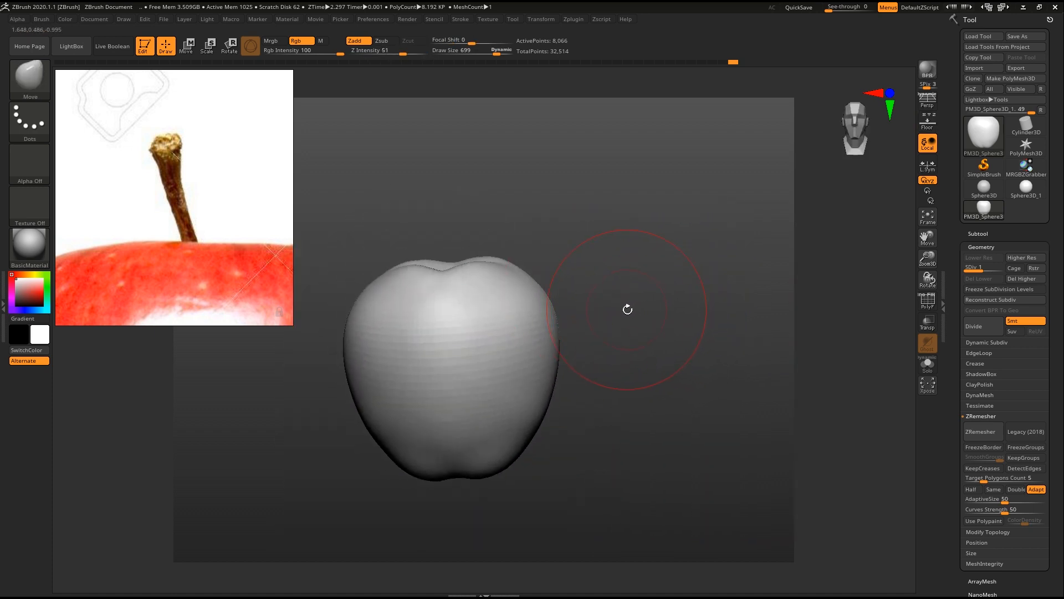
key(s)
click(634, 311)
key(shift)
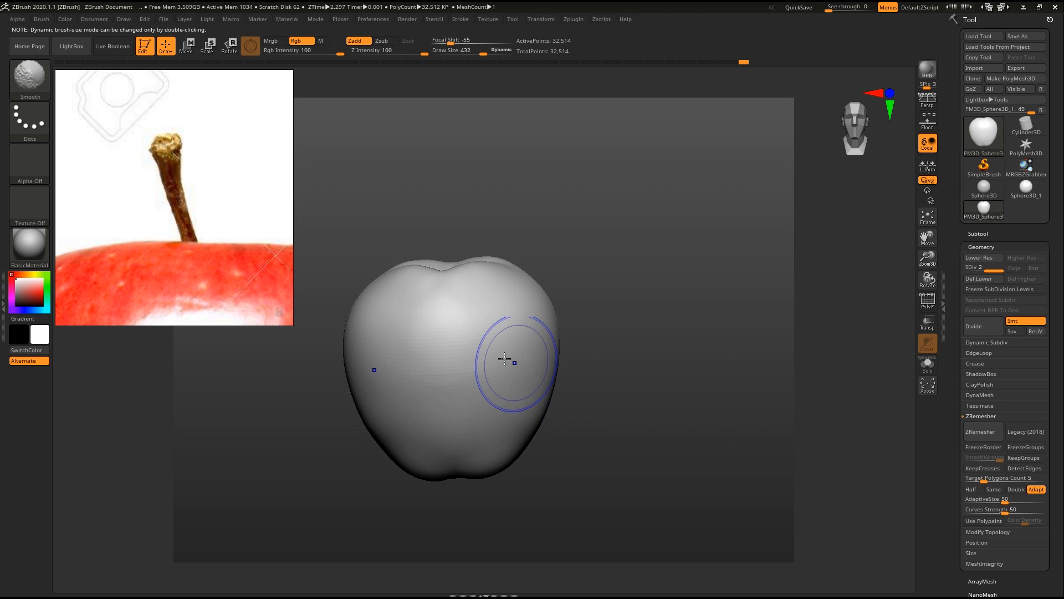
- Smooth the apple's sides from several angles and reduce the Move brush's draw size to 140
drag(637, 310, 633, 405)
ctrl+right_drag(632, 277, 629, 346)
drag(685, 419, 672, 215)
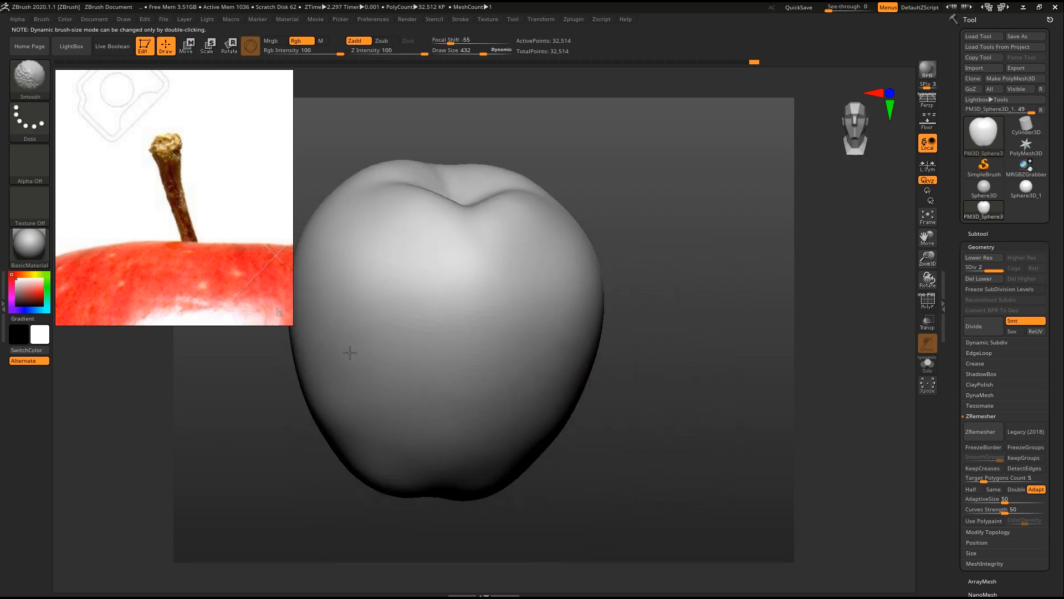
drag(637, 344, 664, 298)
key(s)
mouse_move(665, 299)
mouse_down()
mouse_move(643, 295)
mouse_move(644, 337)
mouse_up()
drag(644, 338, 640, 399)
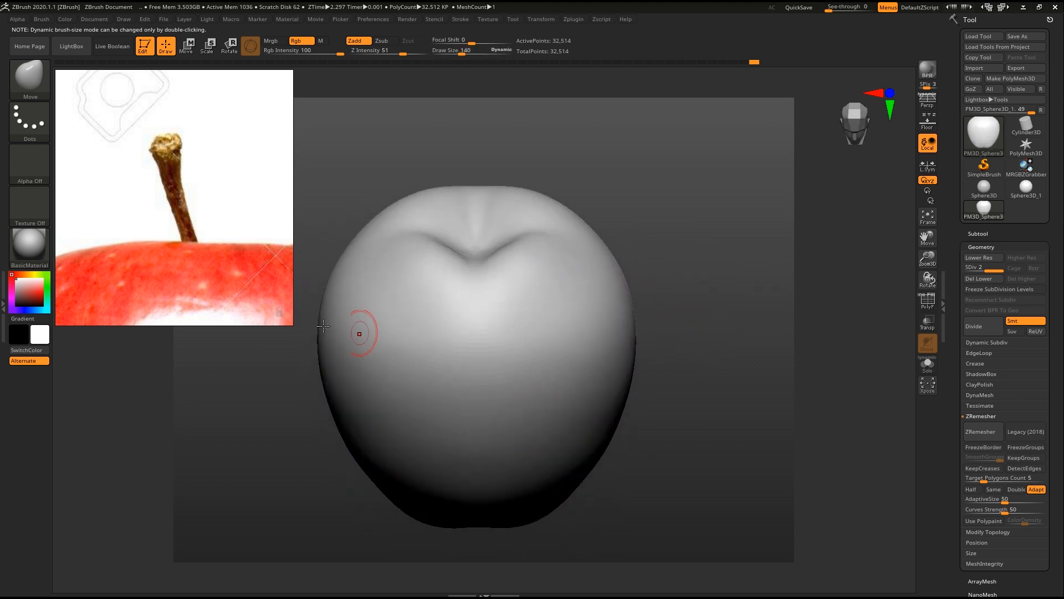
- Frame the stem in the reference photo and append a Cylinder3D as a new subtool
click(979, 233)
drag(723, 319, 717, 318)
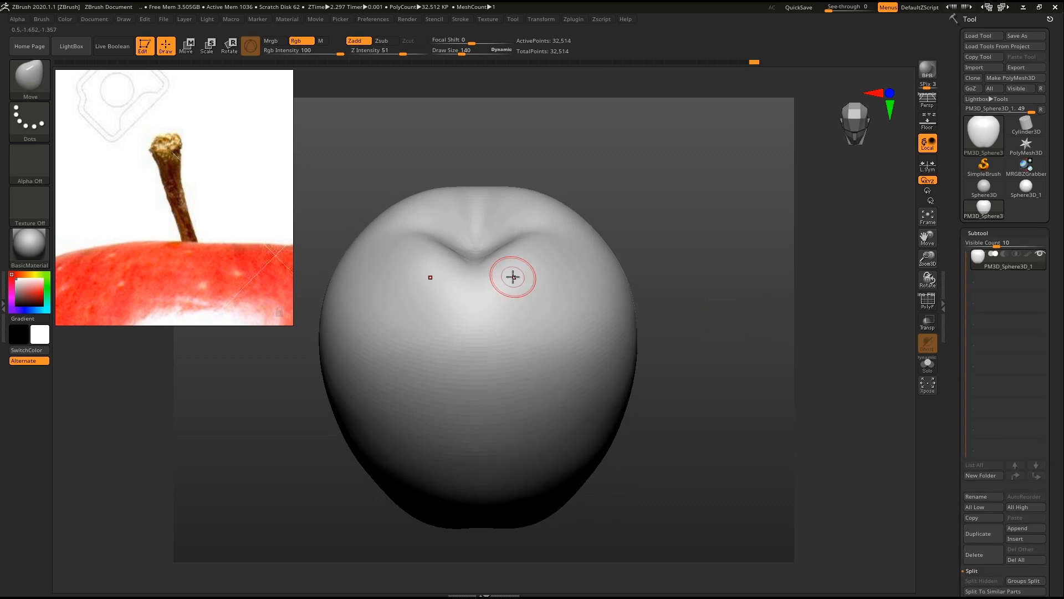
scroll(186, 169, down, 8)
middle_drag(205, 139, 183, 278)
scroll(187, 167, up, 8)
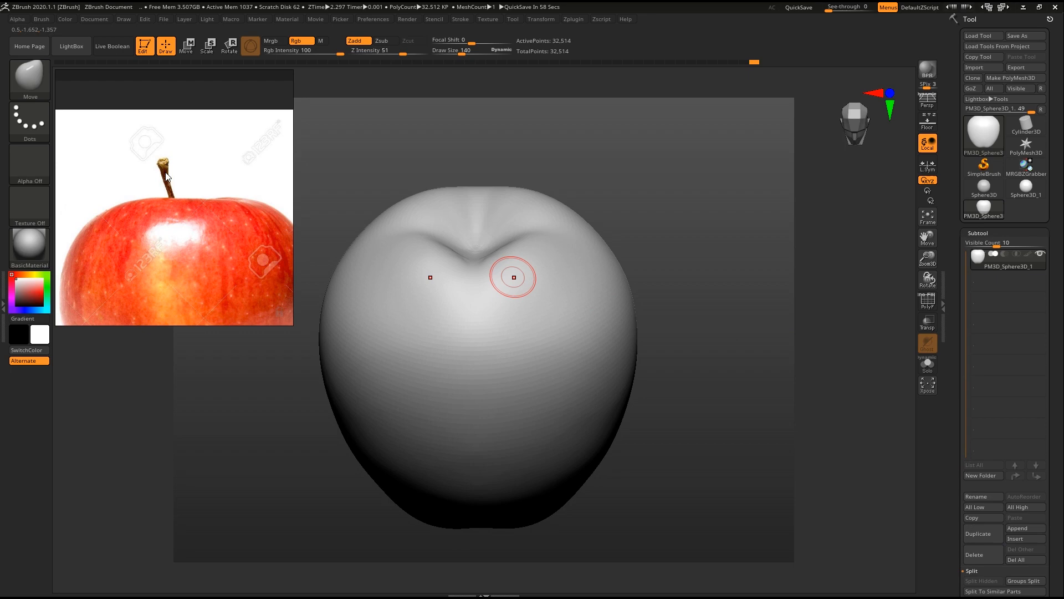
click(1021, 528)
mouse_move(690, 453)
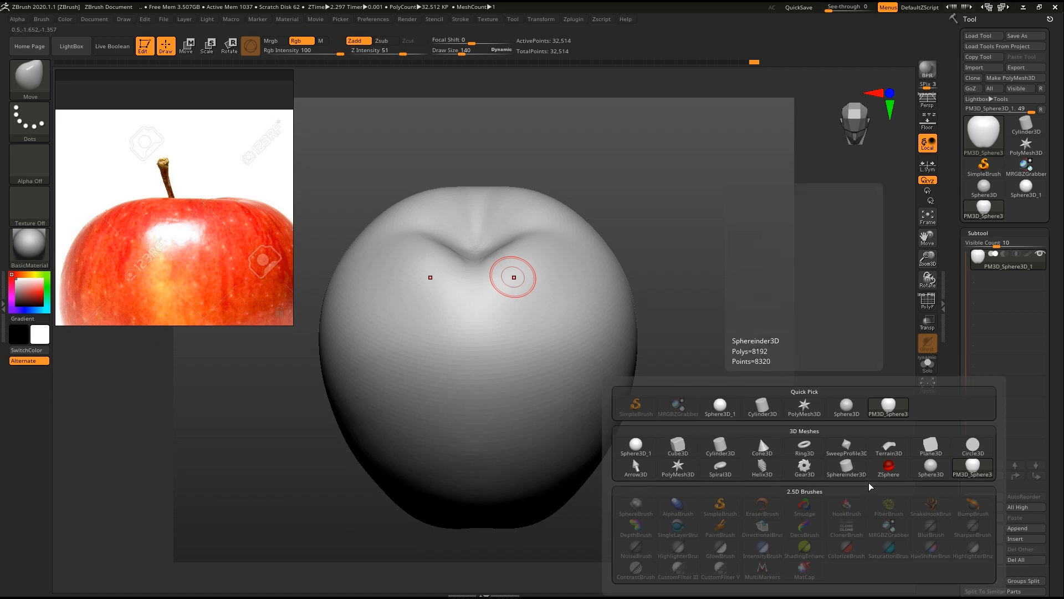
click(720, 445)
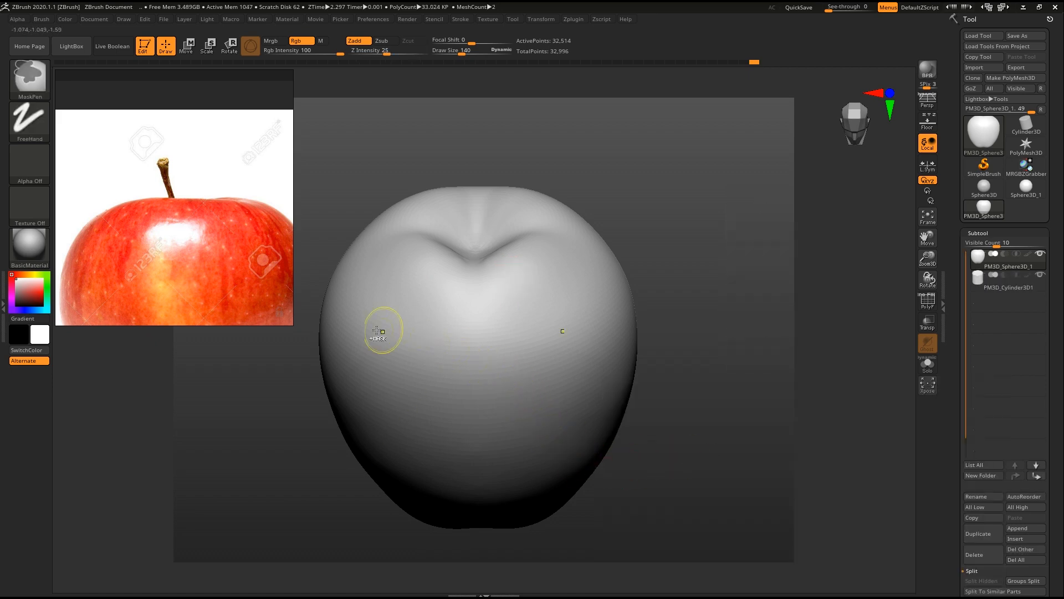
- Show the reference image in front view and make the cylinder the active subtool
key(shift+p)
ctrl+right_drag(633, 461, 634, 361)
ctrl+right_drag(570, 417, 561, 369)
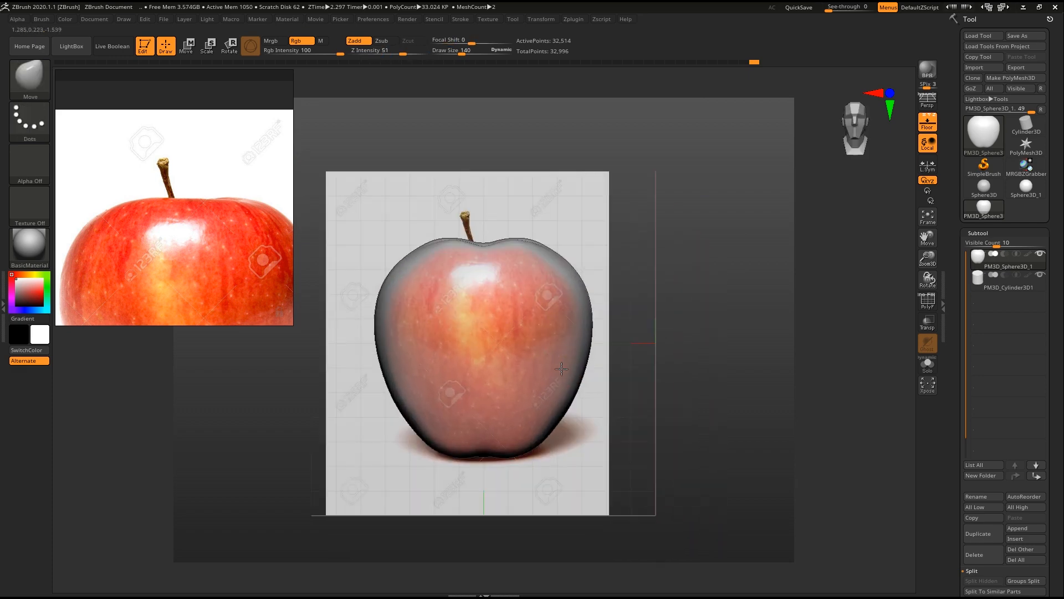
click(1004, 288)
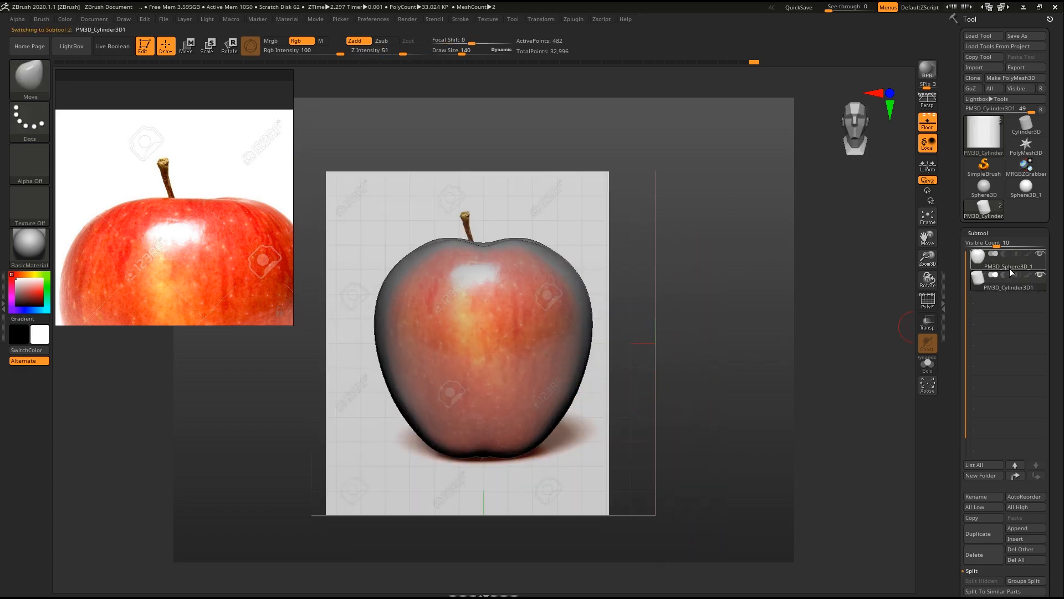
click(1009, 269)
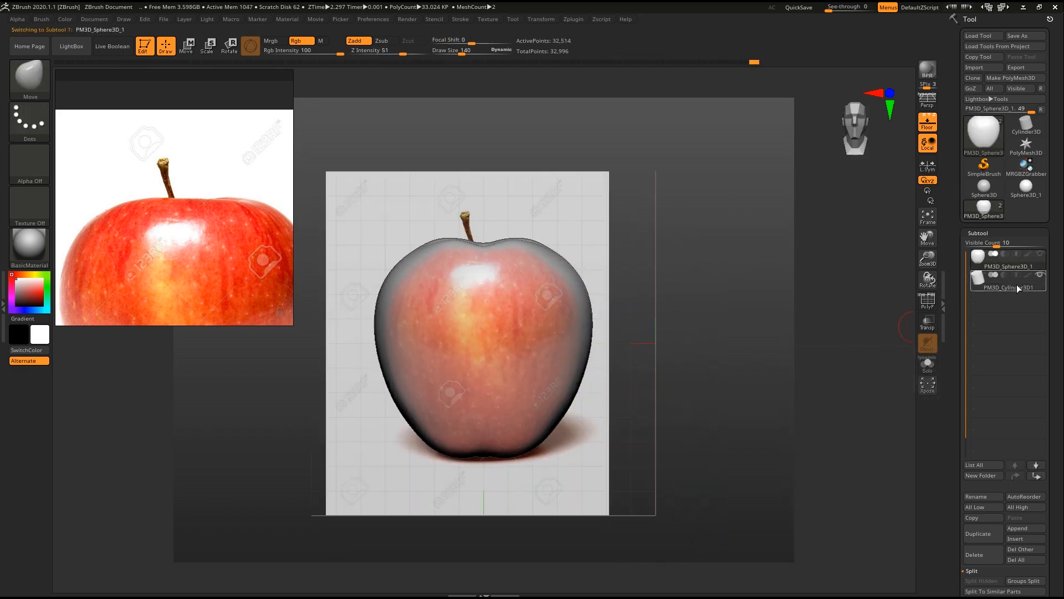
click(1018, 288)
click(1012, 268)
click(1018, 289)
- Hide the reference image and turn on ghost transparency to reveal the cylinder inside the apple
mouse_move(790, 317)
mouse_down()
mouse_move(776, 388)
mouse_move(783, 440)
mouse_move(770, 408)
mouse_up()
key(shift+p)
key(shift+p)
key(shift+p)
drag(793, 349, 759, 310)
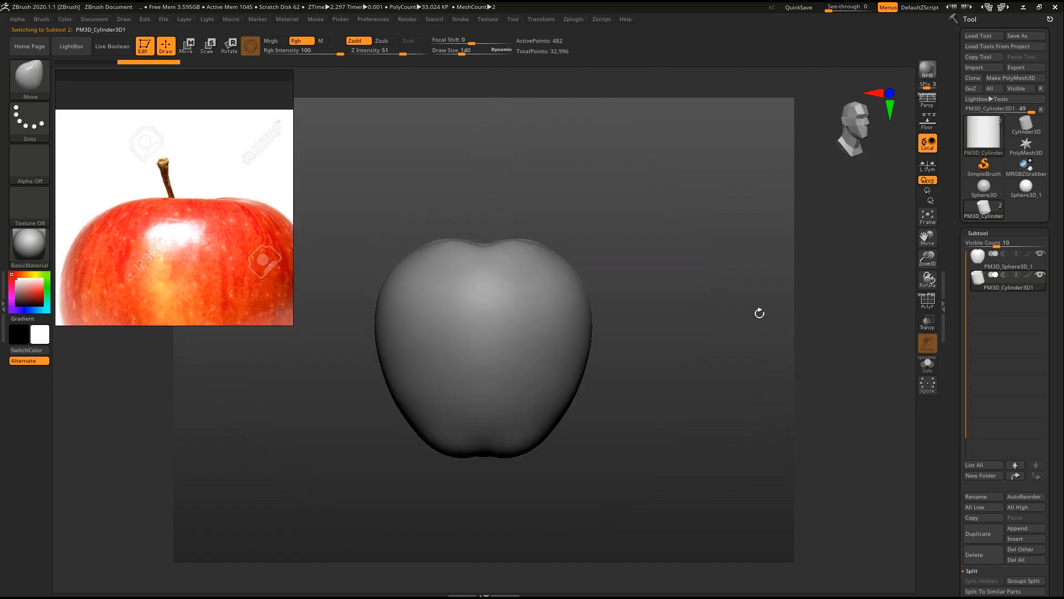
click(927, 331)
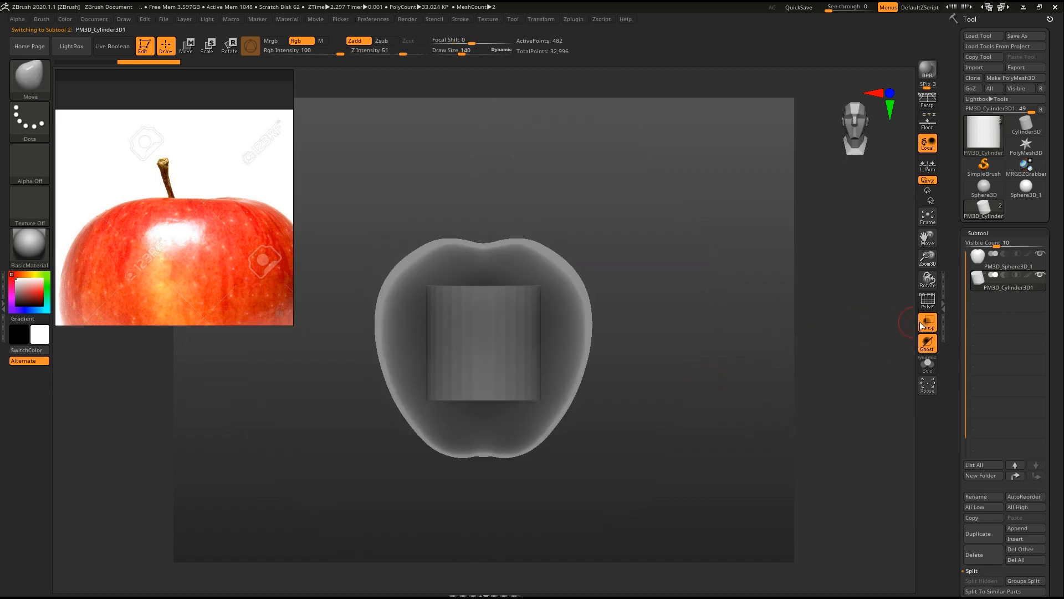
alt+drag(677, 310, 656, 381)
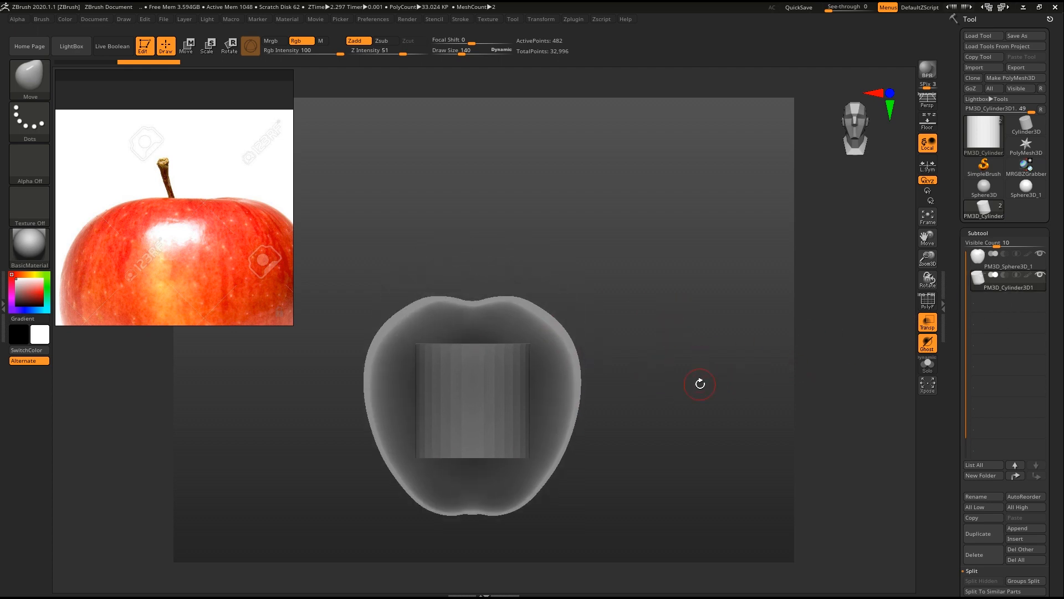
- Scale the cylinder down with the gizmo and raise it into the stem hollow at the apple's top
key(w)
mouse_move(473, 399)
mouse_down()
mouse_move(472, 300)
mouse_move(400, 314)
mouse_up()
ctrl+right_drag(523, 319, 585, 362)
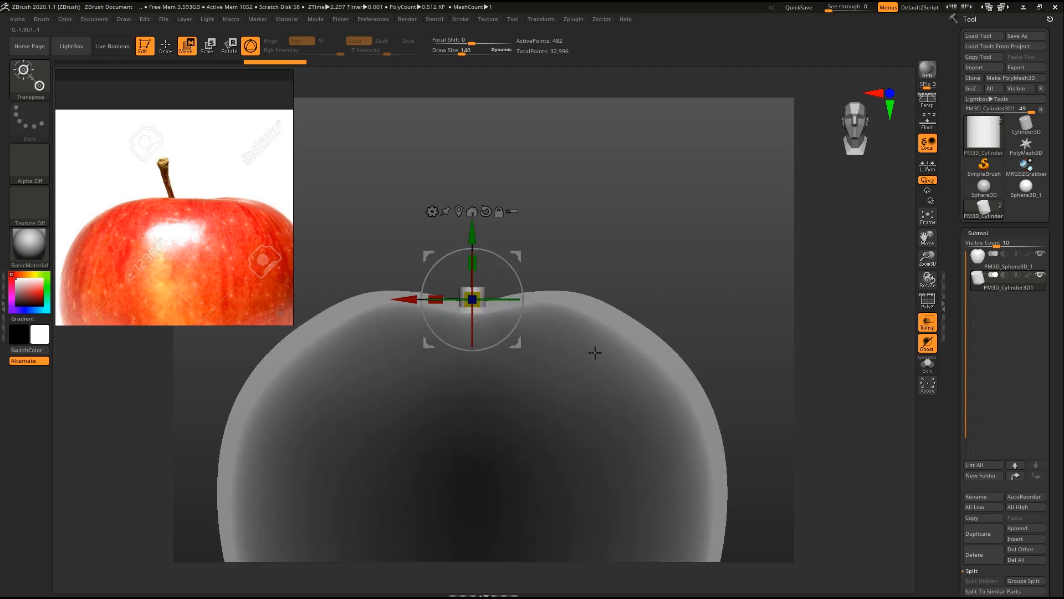
- Show the reference image, stretch the cylinder vertically and tilt it over the stem in the photo, keeping the mesh in 3D mode
key(shift+p)
ctrl+right_drag(521, 299, 551, 242)
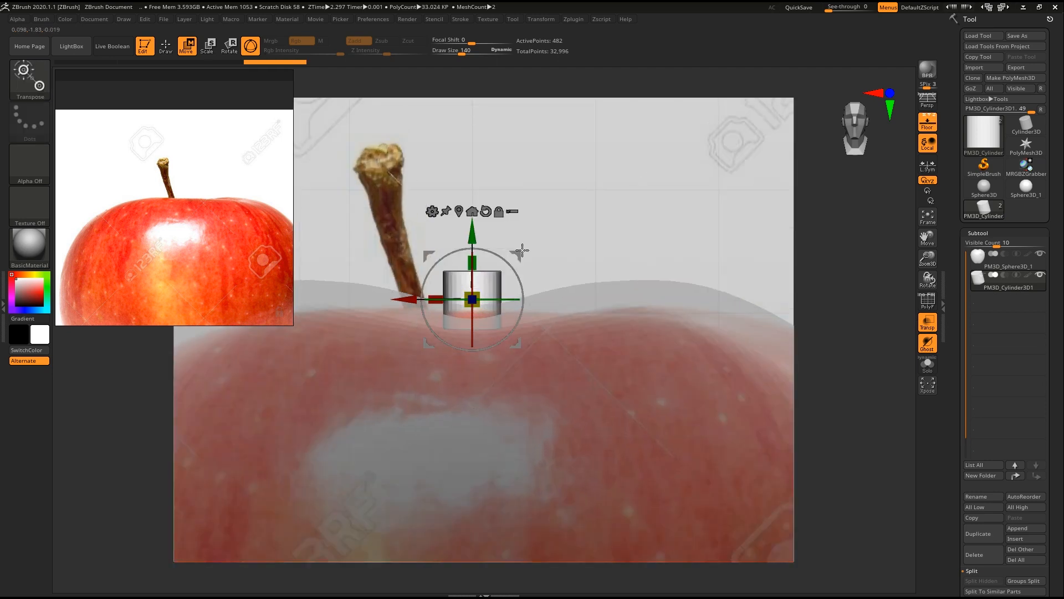
drag(465, 295, 447, 295)
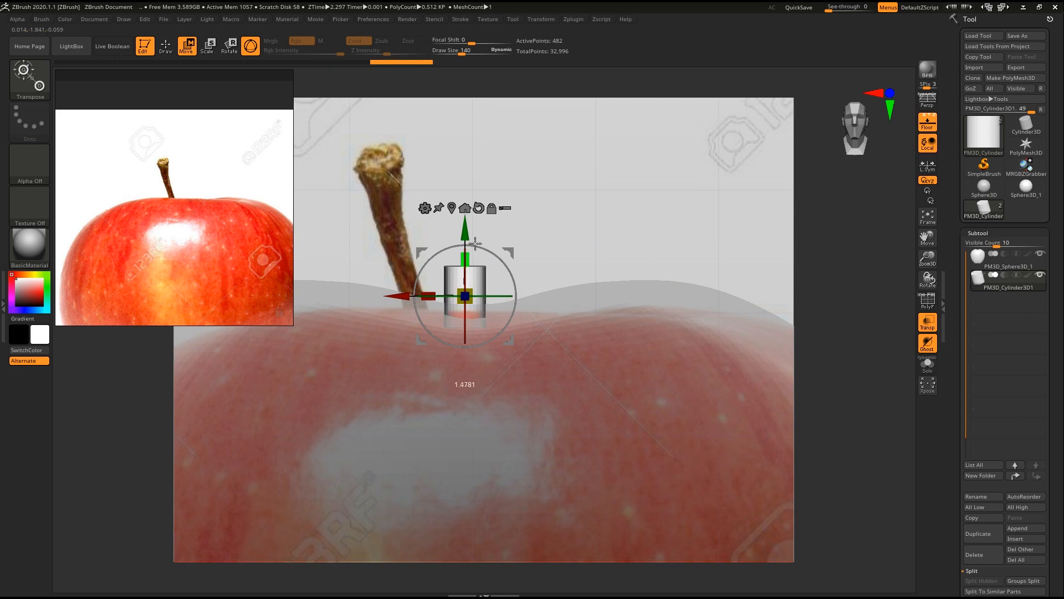
drag(475, 243, 492, 137)
drag(504, 242, 471, 251)
key(t)
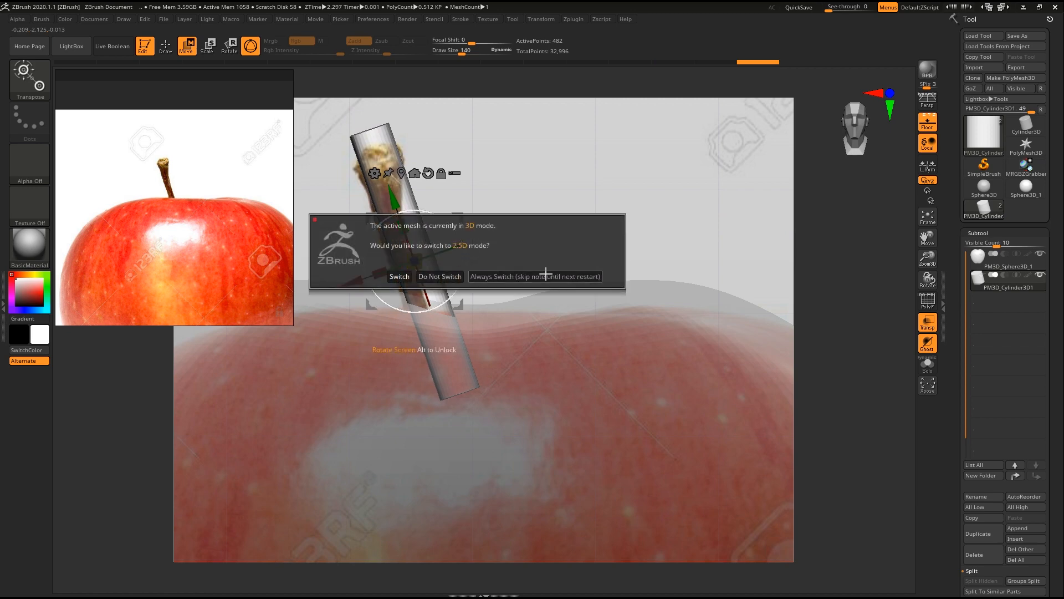
click(512, 276)
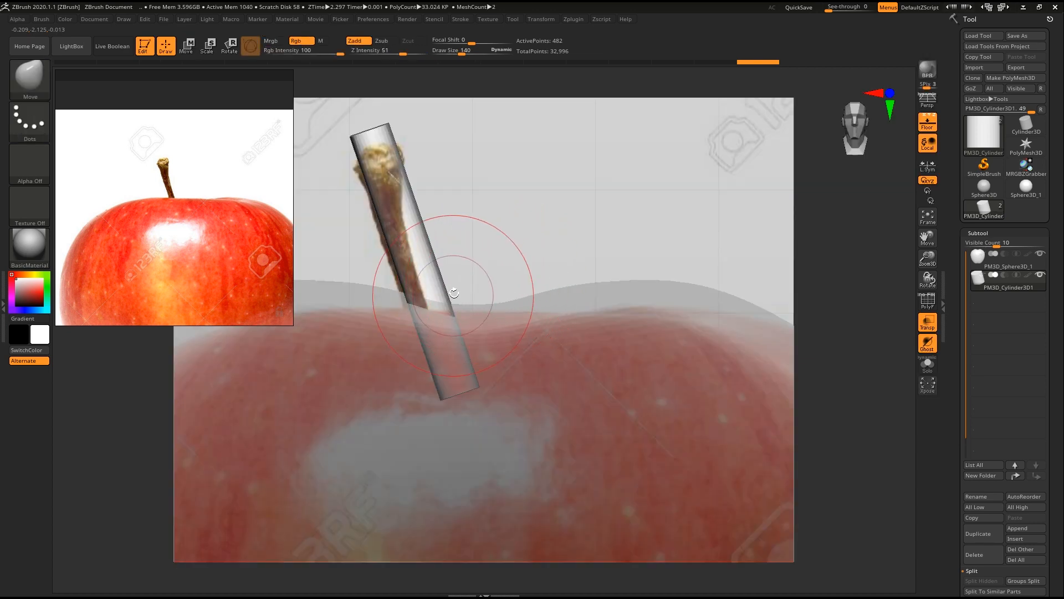
- Smooth both ends of the cylinder and pull its middle onto the reference stem with the Move brush
alt+right_drag(429, 259, 495, 308)
key(b)
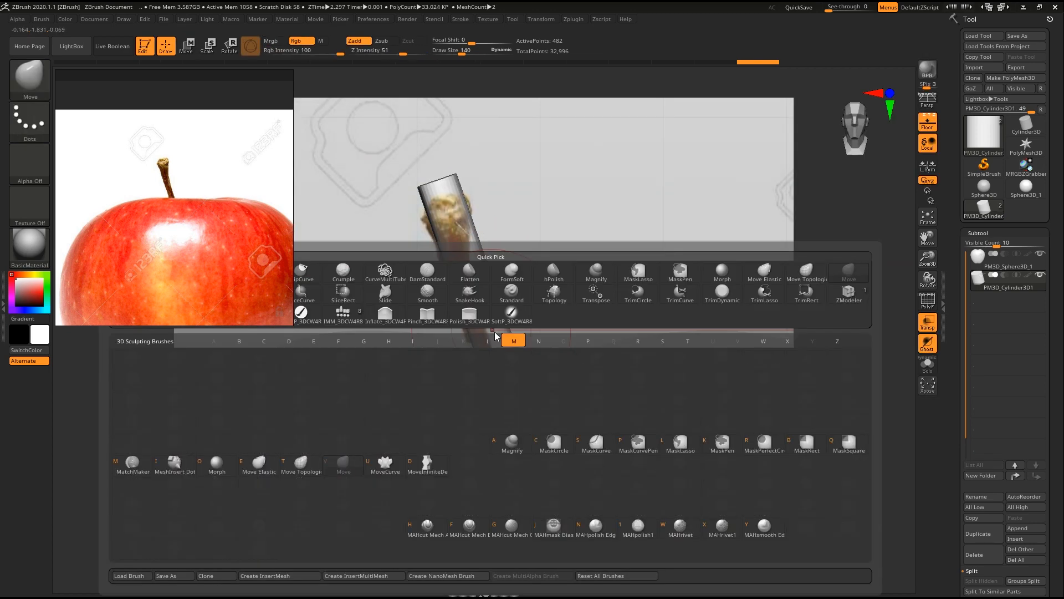
shift+drag(443, 183, 453, 208)
shift+drag(519, 441, 513, 428)
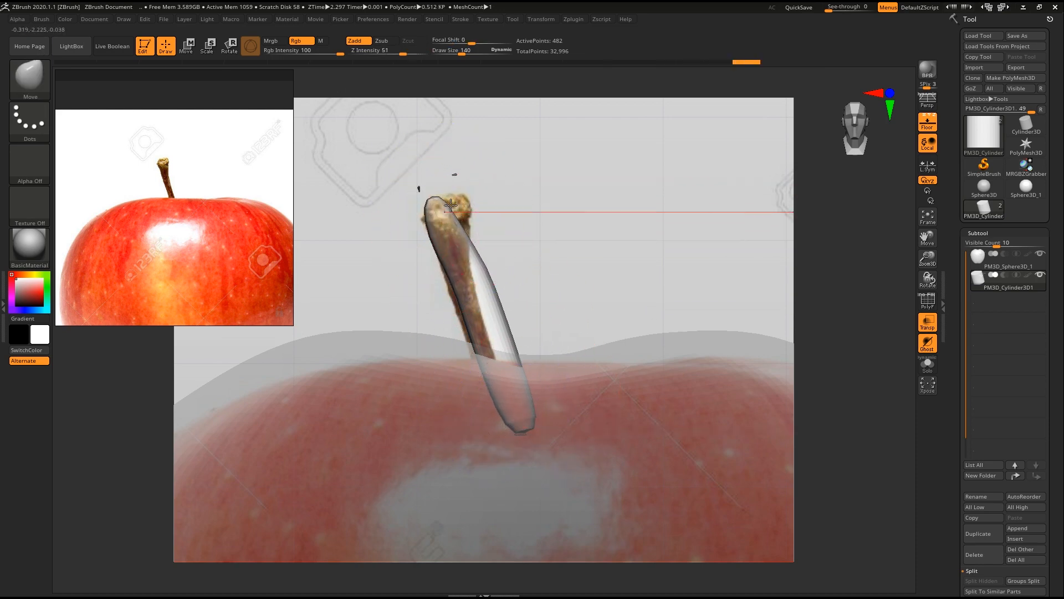
drag(491, 307, 469, 322)
mouse_move(506, 355)
mouse_down()
mouse_move(468, 323)
mouse_move(482, 302)
mouse_up()
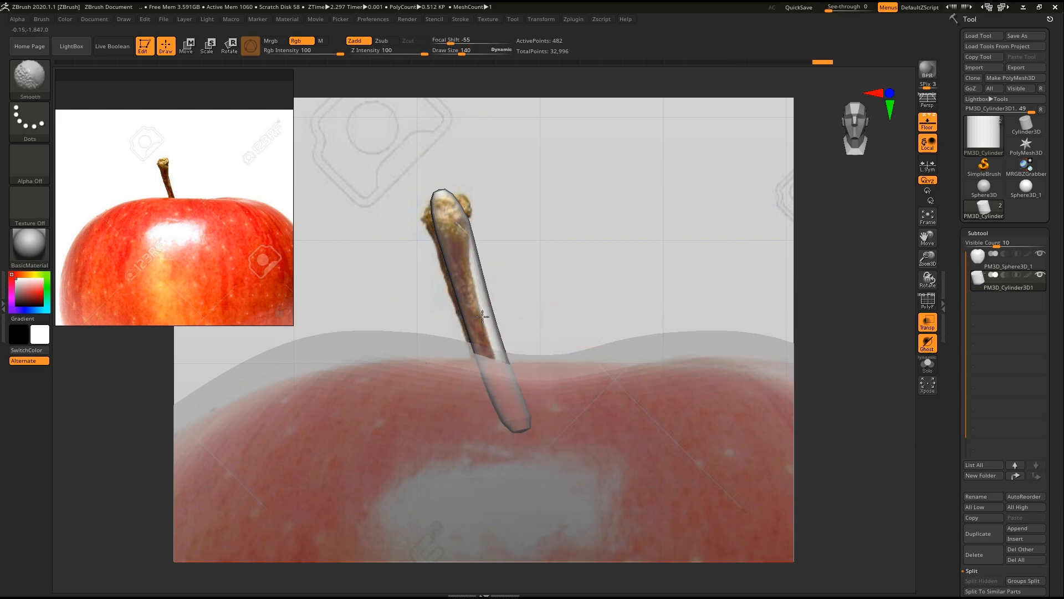
- Shape the cylinder to the reference stem with the Move brush, widening its top at draw size 95 and tapering its base at 195
right_drag(482, 316, 476, 312)
drag(475, 312, 470, 310)
drag(465, 247, 450, 214)
key(s)
mouse_move(449, 215)
mouse_down()
mouse_move(461, 215)
mouse_move(441, 208)
mouse_move(463, 207)
mouse_move(451, 214)
mouse_up()
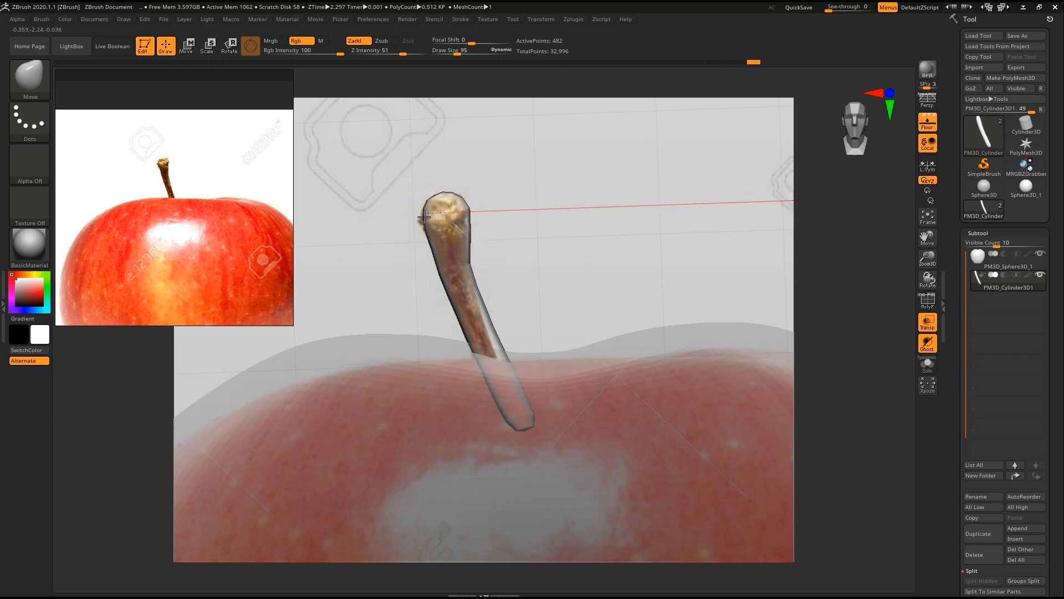
key(s)
mouse_move(504, 341)
mouse_down()
mouse_move(514, 343)
mouse_move(497, 340)
mouse_move(510, 360)
mouse_move(505, 349)
mouse_up()
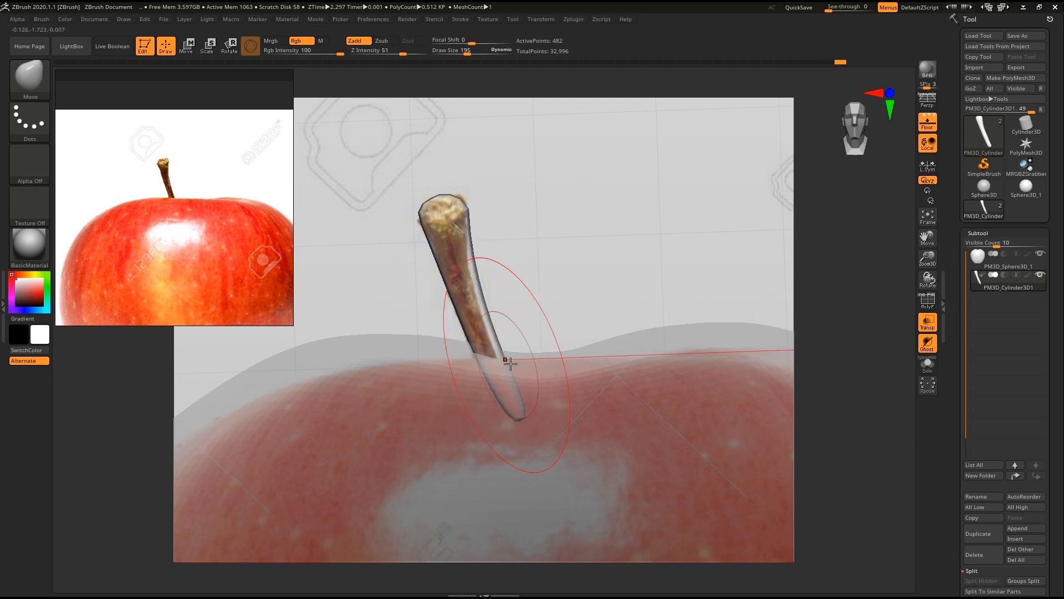
- Hide the reference image and subdivide the stem mesh twice
key(shift+p)
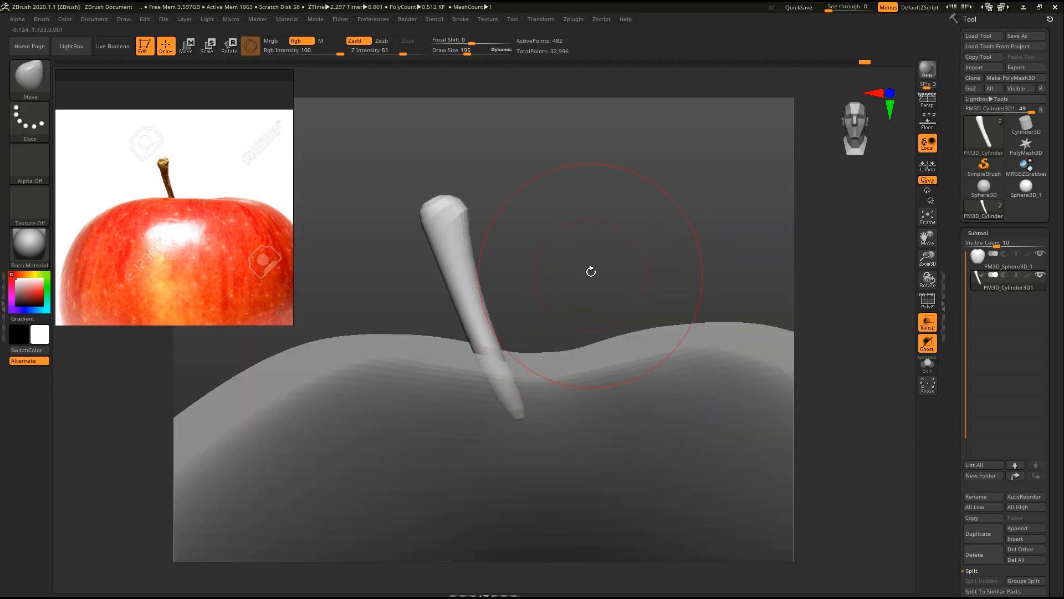
key(ctrl)
key(ctrl+d)
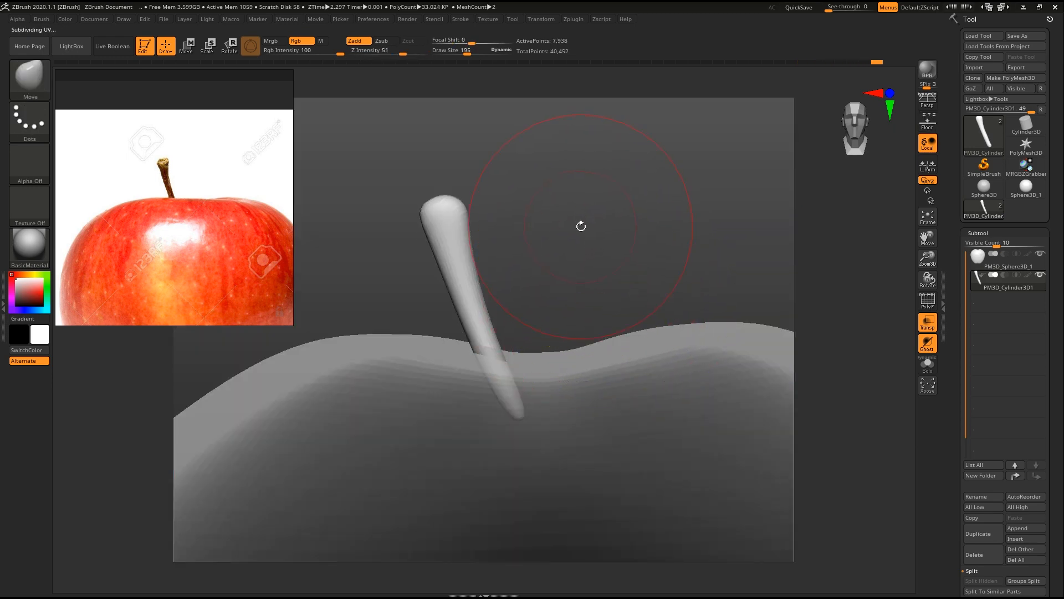
drag(561, 228, 537, 249)
- Reduce the brush draw size to 30 and frame the stem closely in the reference photo
scroll(165, 170, down, 3)
middle_drag(165, 170, 202, 157)
key(s)
middle_drag(192, 219, 188, 234)
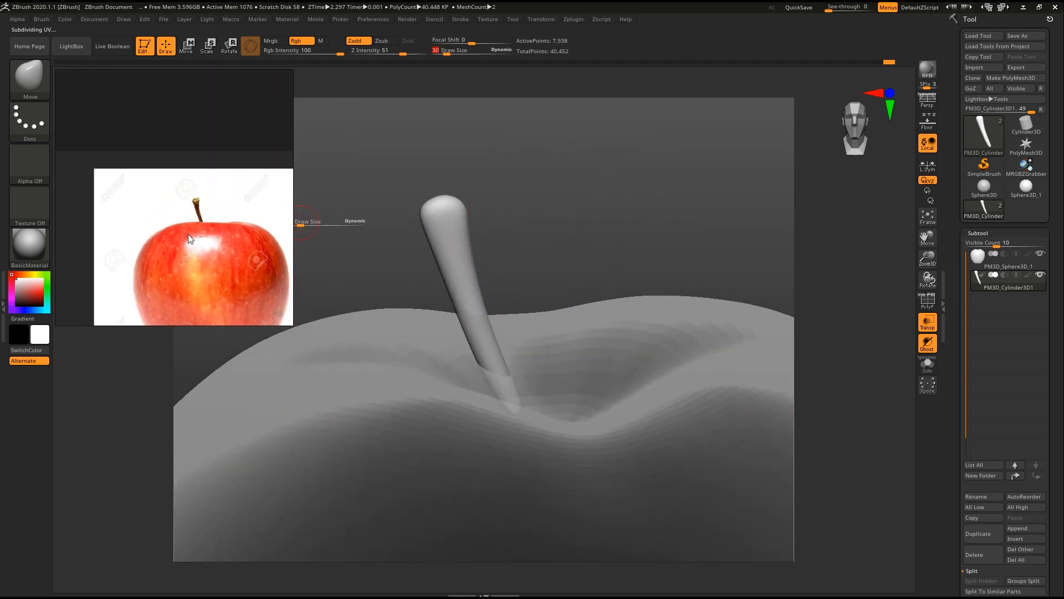
scroll(202, 180, up, 6)
middle_drag(183, 171, 212, 35)
- Turn off transparency and, viewing the apple from above, move the stem into the deepest part of the hollow
drag(486, 254, 485, 305)
ctrl+right_drag(711, 384, 523, 314)
key(f)
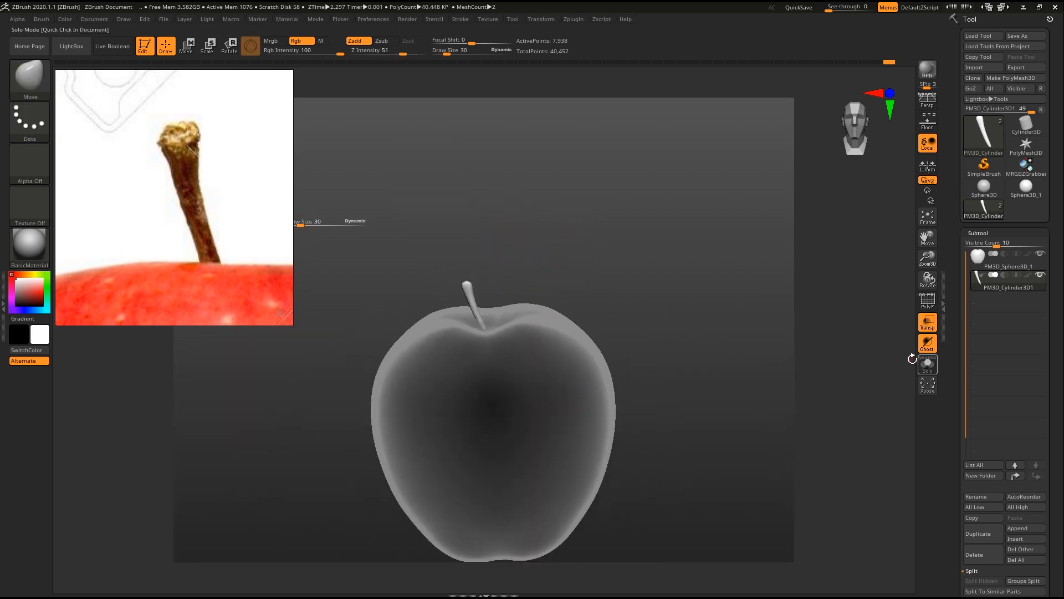
click(927, 320)
right_drag(564, 325, 527, 353)
key(w)
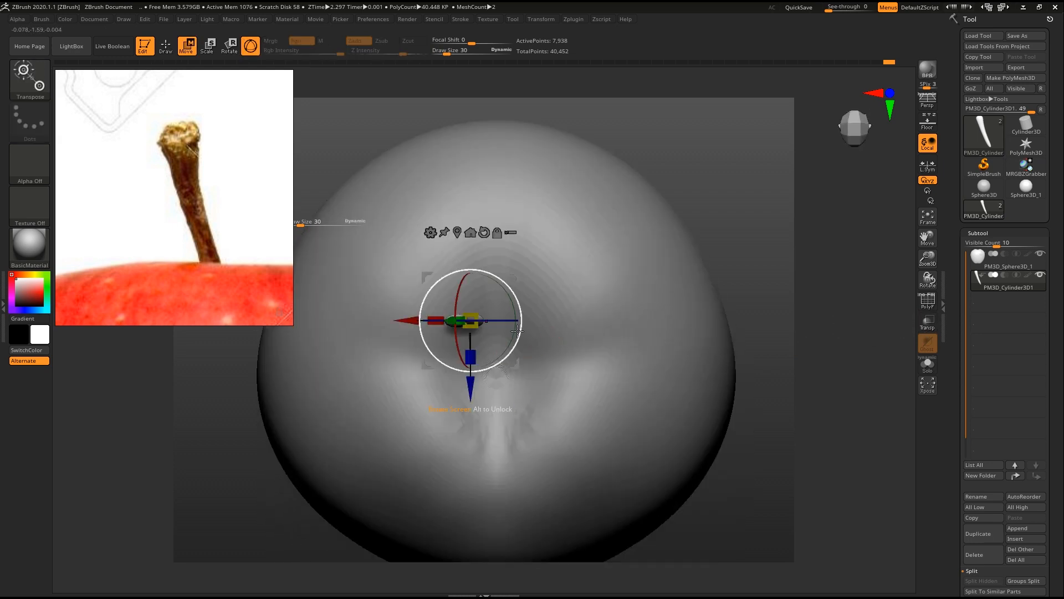
drag(520, 274, 536, 328)
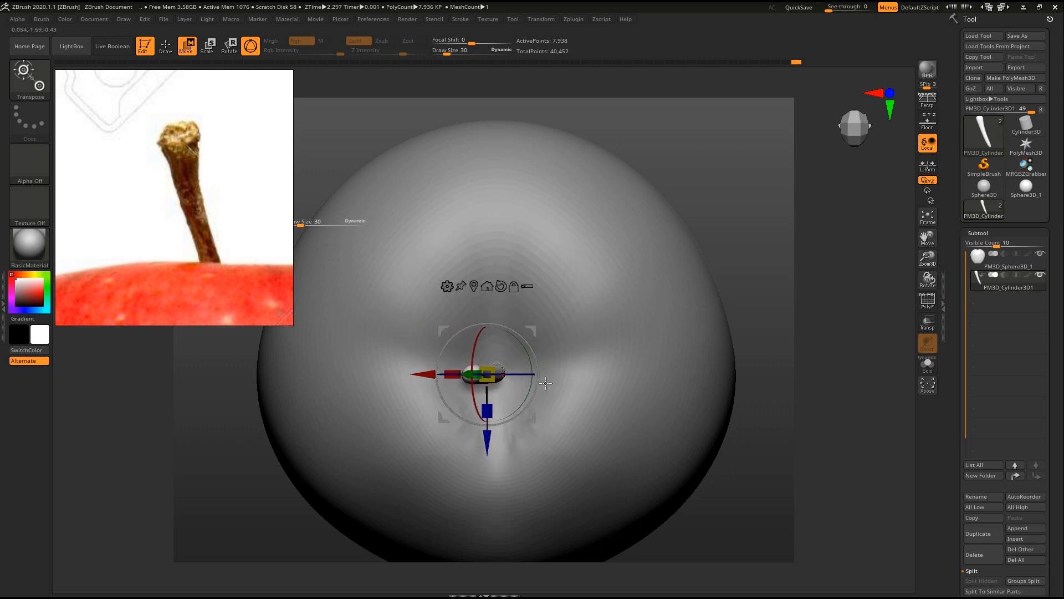
- Sculpt rough bark texture along the front of the stem with the ClayTubes brush
key(q)
mouse_move(541, 392)
right_down()
mouse_move(532, 294)
mouse_move(584, 269)
mouse_move(519, 310)
mouse_move(556, 309)
mouse_move(474, 299)
right_up()
ctrl+right_drag(560, 284, 464, 374)
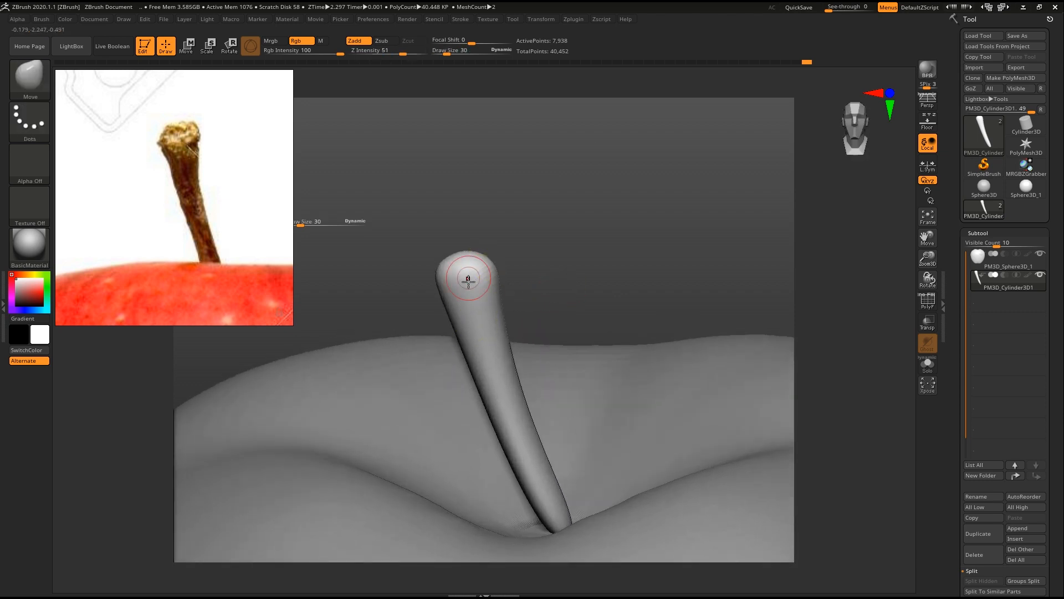
mouse_move(487, 280)
right_down()
mouse_move(554, 281)
mouse_move(519, 307)
right_up()
key(b)
key(c)
key(t)
drag(506, 319, 494, 348)
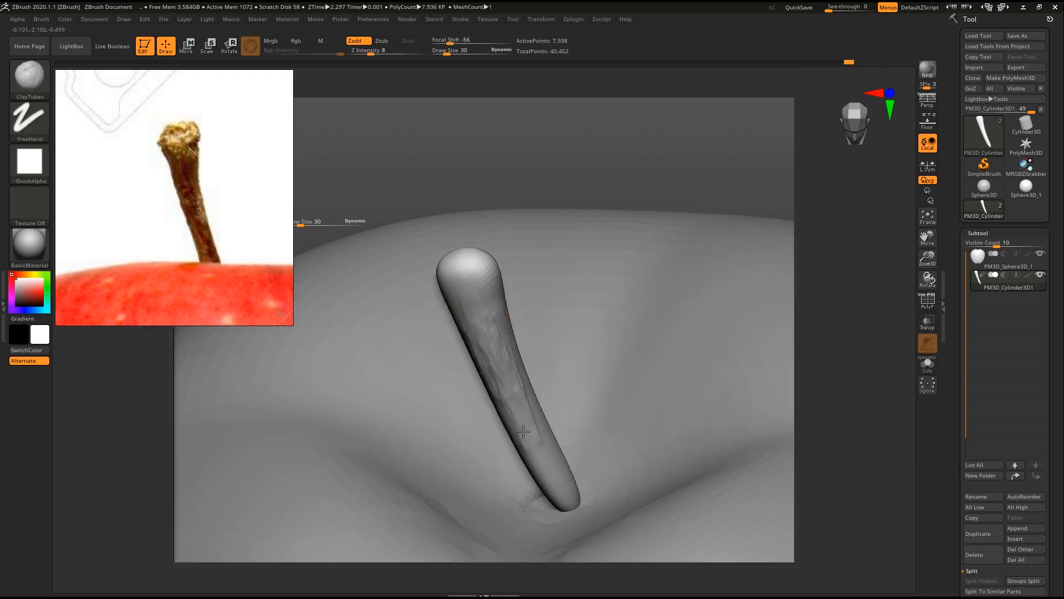
mouse_move(619, 275)
right_down()
mouse_move(553, 219)
mouse_move(505, 321)
right_up()
drag(506, 349, 624, 444)
mouse_move(507, 288)
mouse_down()
mouse_move(478, 261)
mouse_move(476, 292)
mouse_up()
- Flatten the stem's top end and carve a shallow hollow with a raised rim into it
right_drag(445, 199, 460, 254)
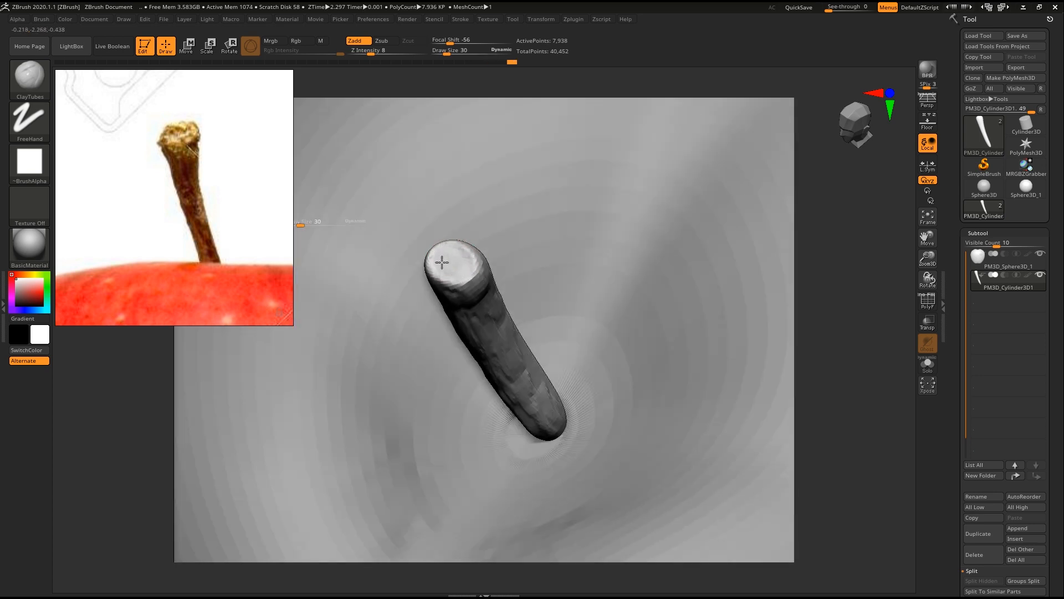
right_drag(446, 257, 453, 275)
mouse_move(452, 280)
mouse_down()
mouse_move(438, 269)
mouse_move(468, 268)
mouse_move(437, 266)
mouse_up()
mouse_move(568, 209)
right_down()
mouse_move(684, 128)
mouse_move(425, 321)
mouse_move(373, 256)
mouse_move(571, 331)
mouse_move(415, 386)
right_up()
drag(414, 387, 415, 338)
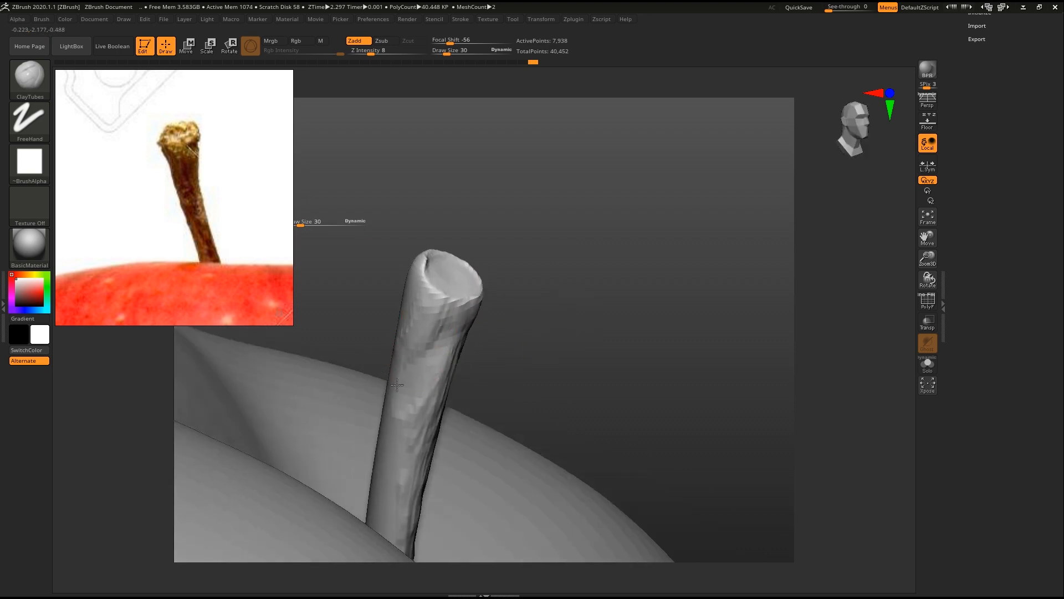
- Continue the ClayTubes bark strokes around the sides and back of the stem
mouse_move(397, 451)
mouse_down()
mouse_move(391, 494)
mouse_move(406, 401)
mouse_up()
right_drag(415, 332, 383, 292)
mouse_move(415, 297)
mouse_down()
mouse_move(328, 427)
mouse_move(324, 501)
mouse_up()
mouse_move(577, 324)
mouse_down()
mouse_move(582, 342)
mouse_move(488, 354)
mouse_up()
drag(291, 368, 194, 370)
alt+right_drag(297, 361, 439, 386)
mouse_move(342, 355)
mouse_down()
mouse_move(311, 388)
mouse_move(444, 349)
mouse_move(561, 282)
mouse_move(462, 347)
mouse_move(479, 360)
mouse_move(529, 341)
mouse_up()
drag(708, 354, 665, 294)
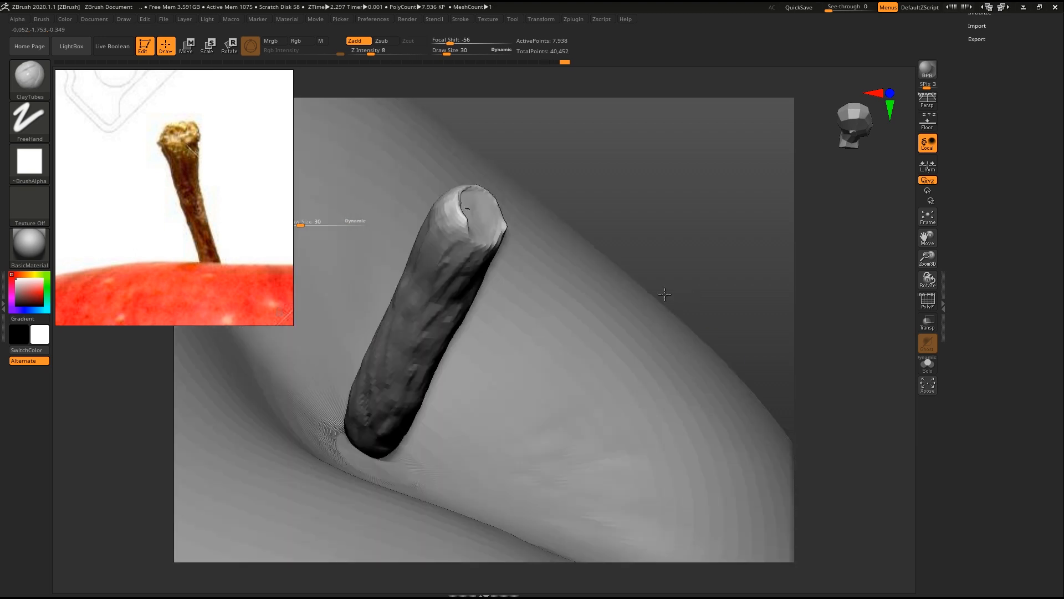
- Add clay strokes down to the stem's base and below its front rim, and smooth the bark texture along its length
mouse_move(452, 330)
mouse_down()
mouse_move(397, 377)
mouse_move(360, 446)
mouse_up()
mouse_move(383, 367)
ctrl+right_down()
mouse_move(613, 323)
mouse_move(475, 325)
mouse_move(475, 277)
mouse_move(471, 327)
ctrl+right_up()
drag(398, 255, 369, 272)
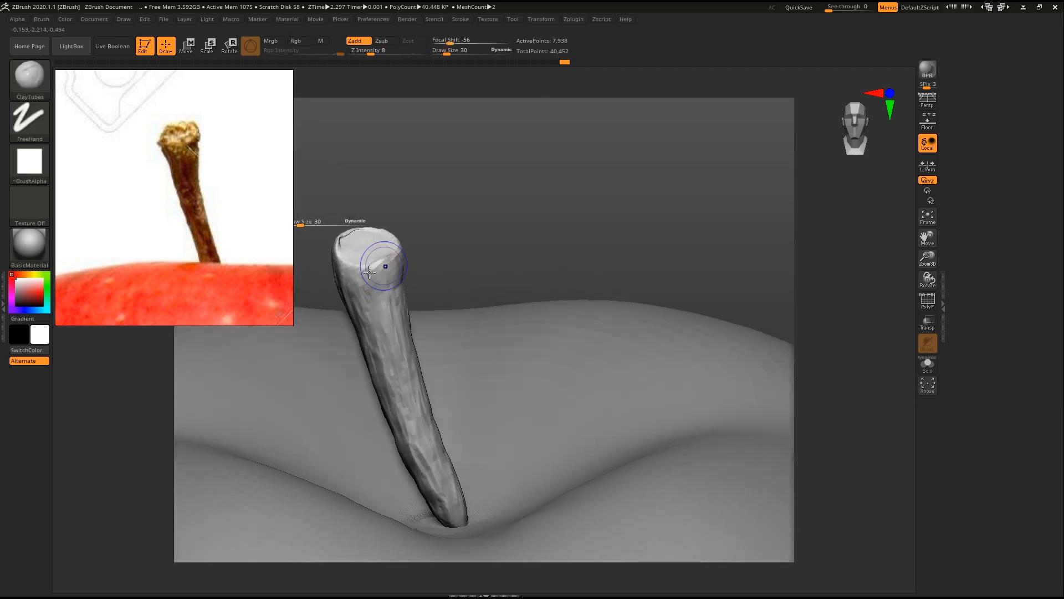
key(shift)
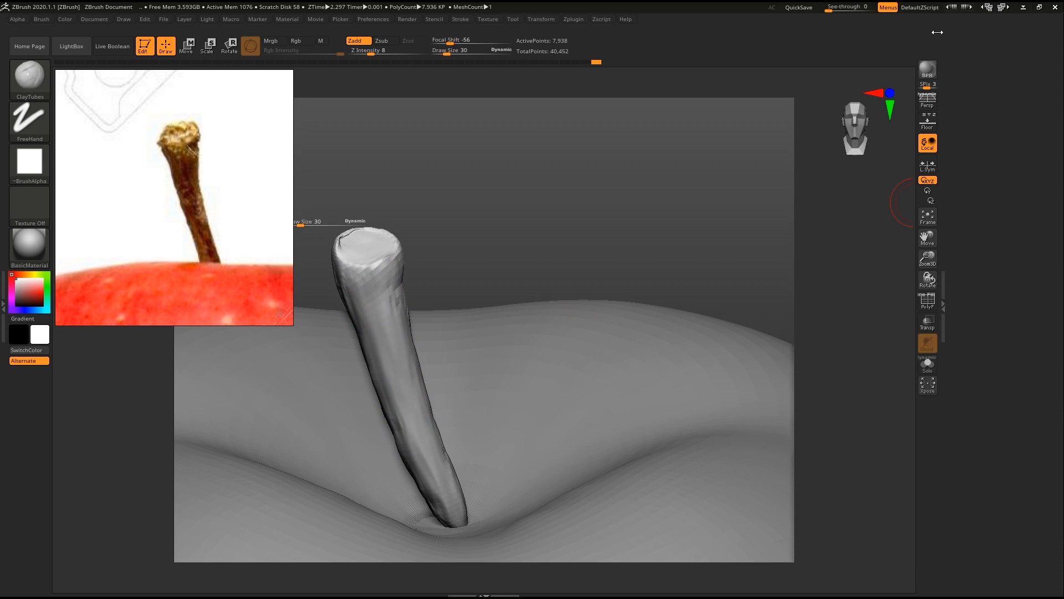
- Restore the standard user interface layout from the configuration preferences
click(517, 19)
click(513, 21)
click(381, 20)
click(390, 56)
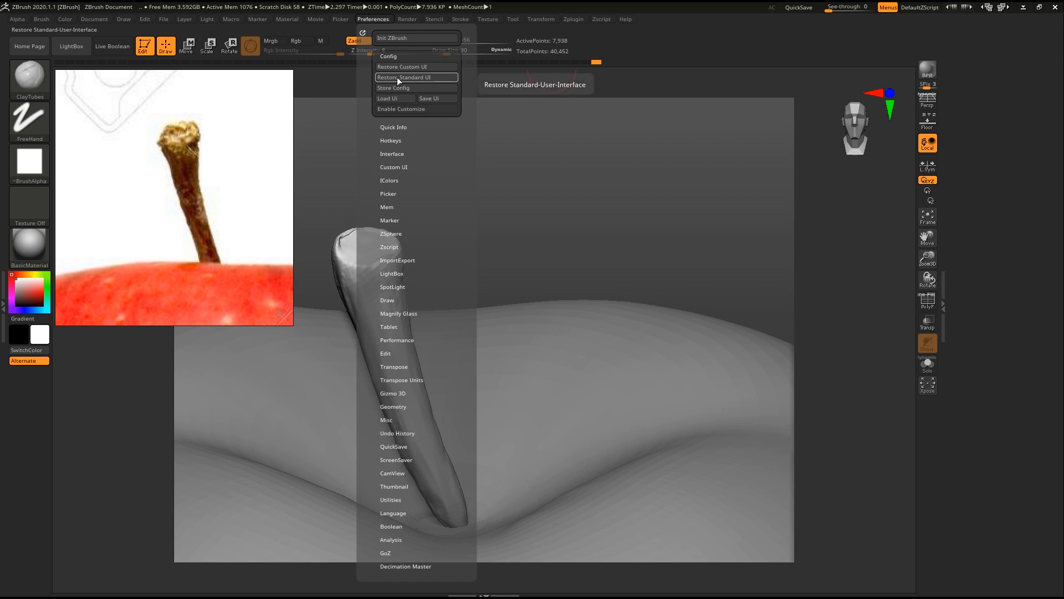
click(401, 78)
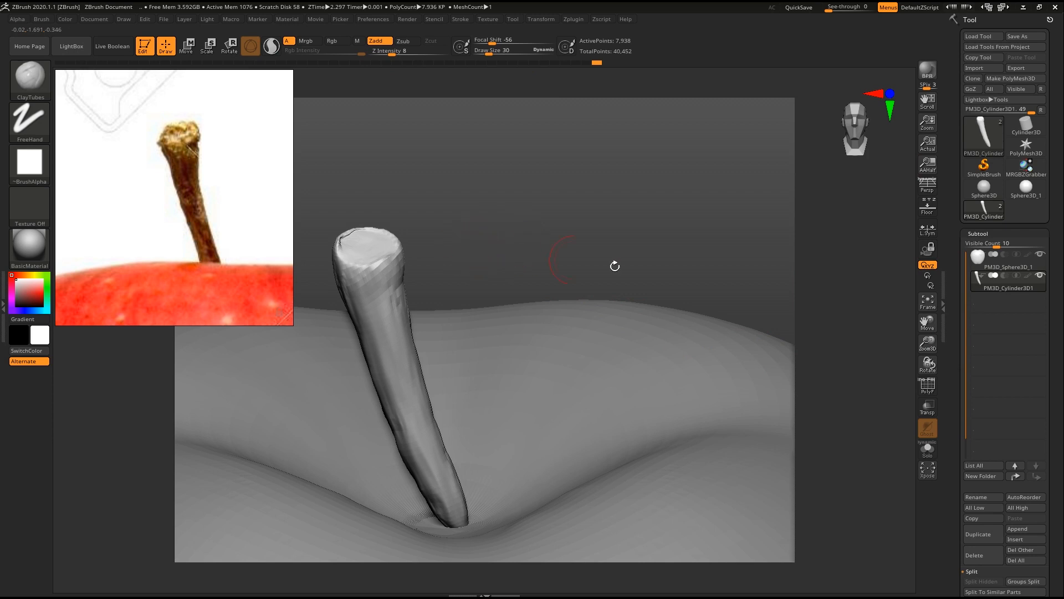
- Compare the subdivision levels and active point counts of the stem and apple subtools
scroll(1022, 266, down, 5)
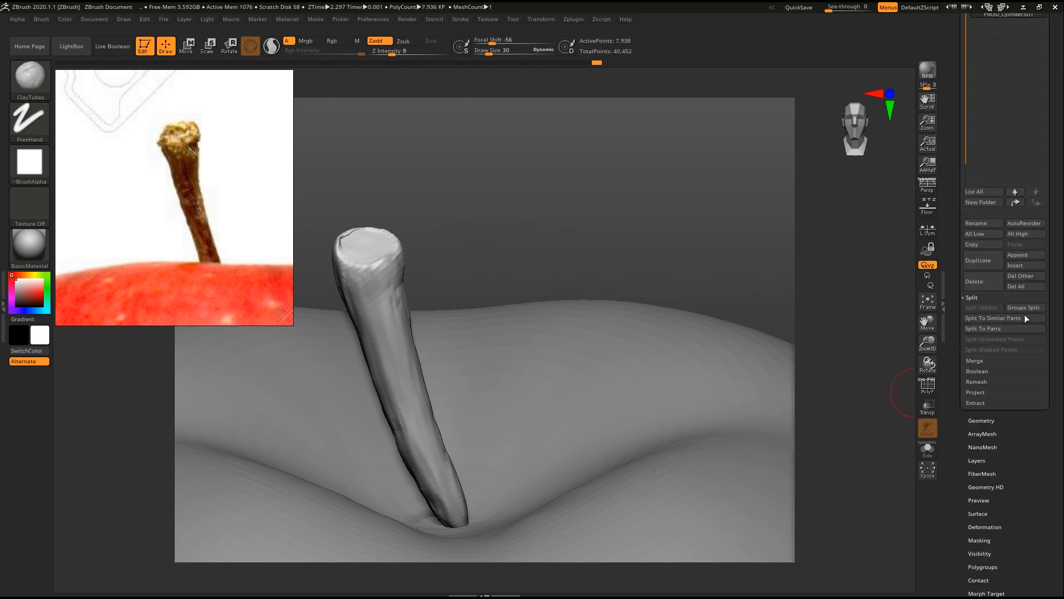
click(984, 421)
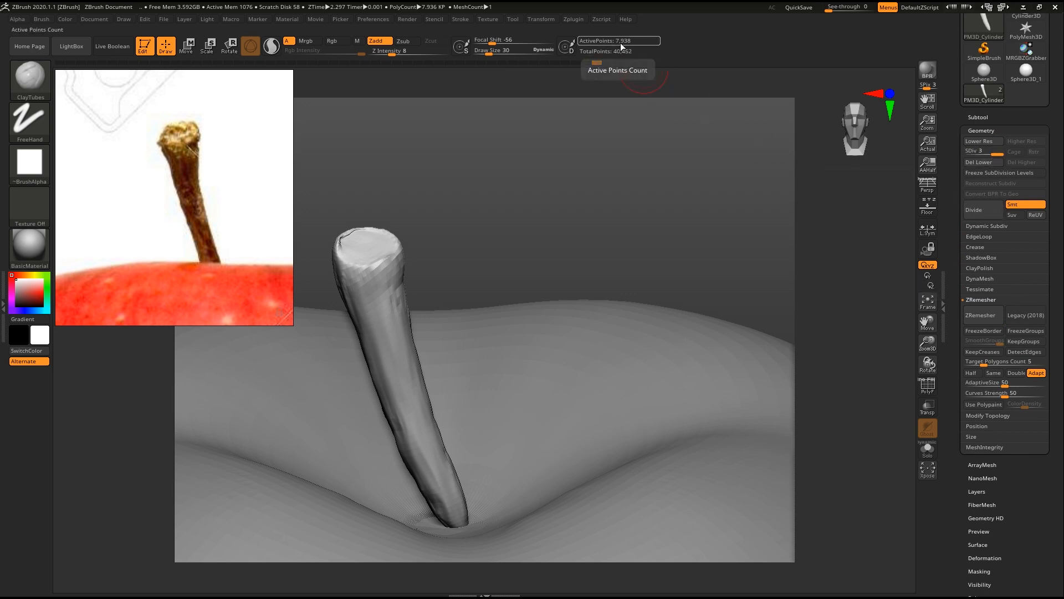
click(990, 119)
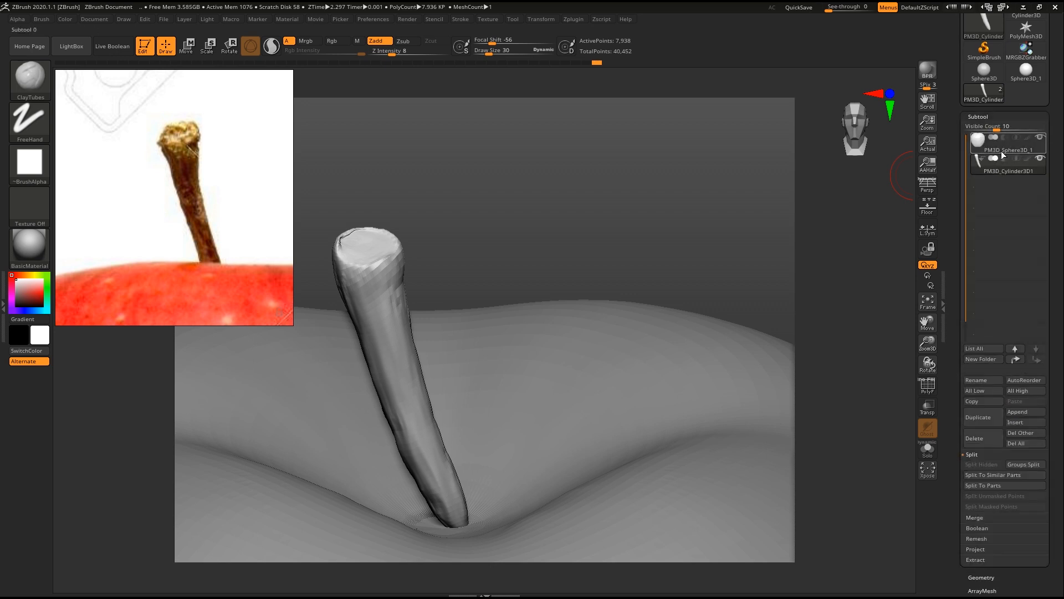
mouse_move(1005, 151)
click(998, 148)
drag(1047, 167, 1046, 119)
click(982, 436)
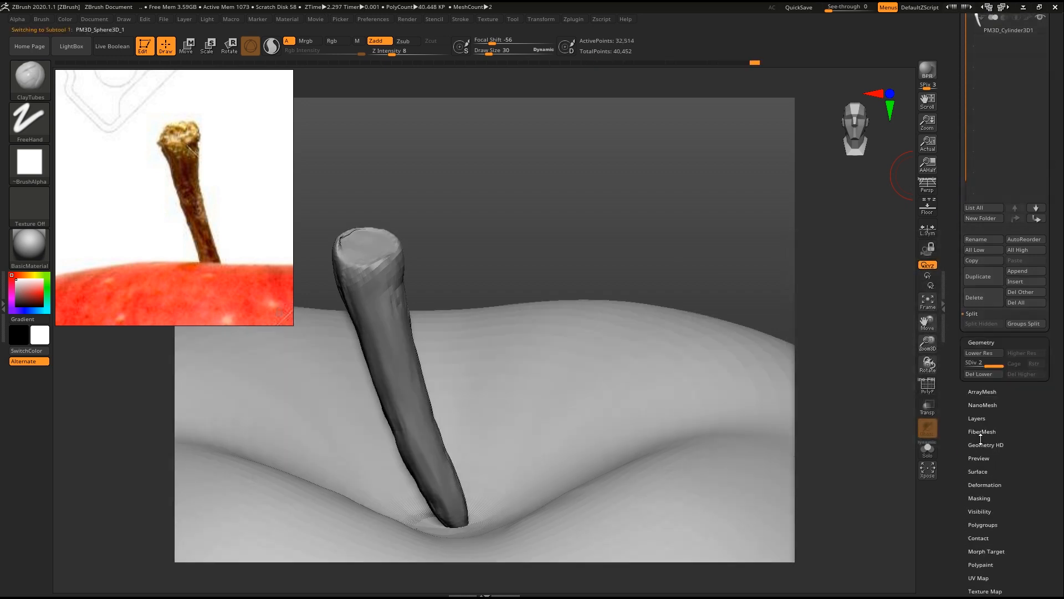
scroll(1034, 140, up, 3)
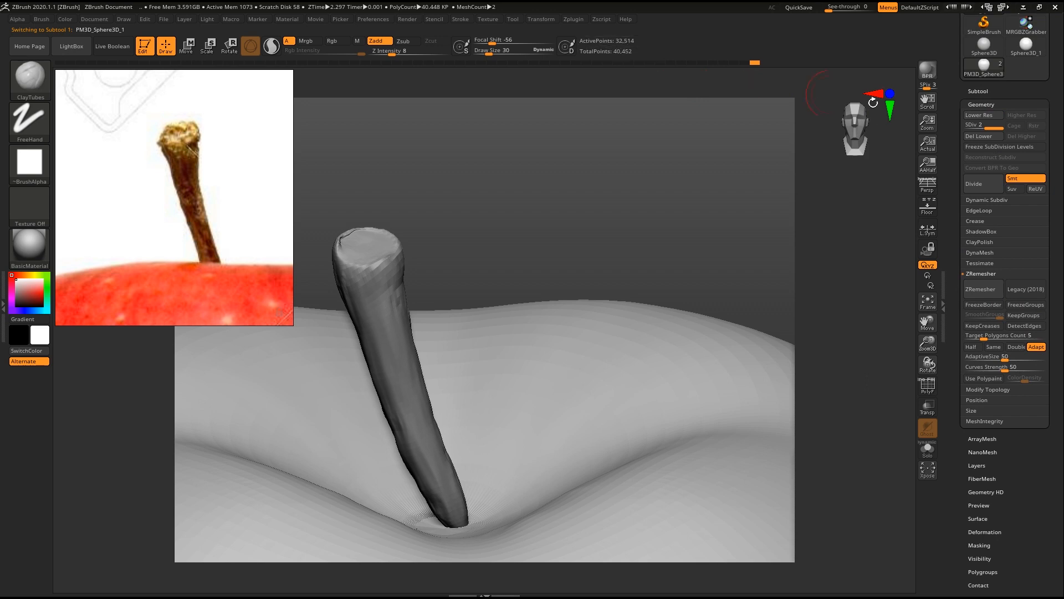
scroll(992, 167, up, 2)
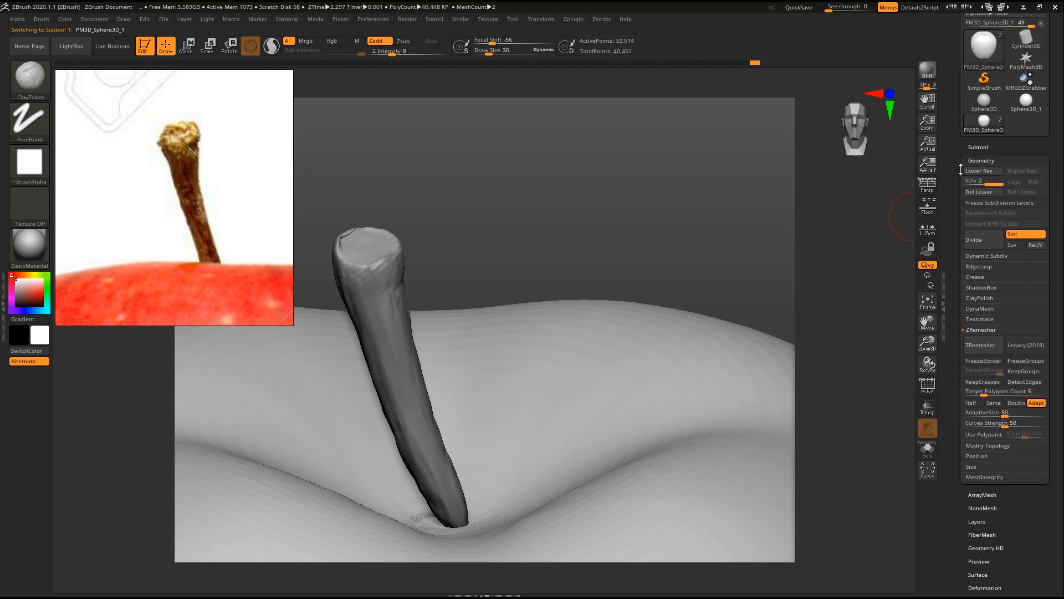
ctrl+right_drag(499, 411, 453, 348)
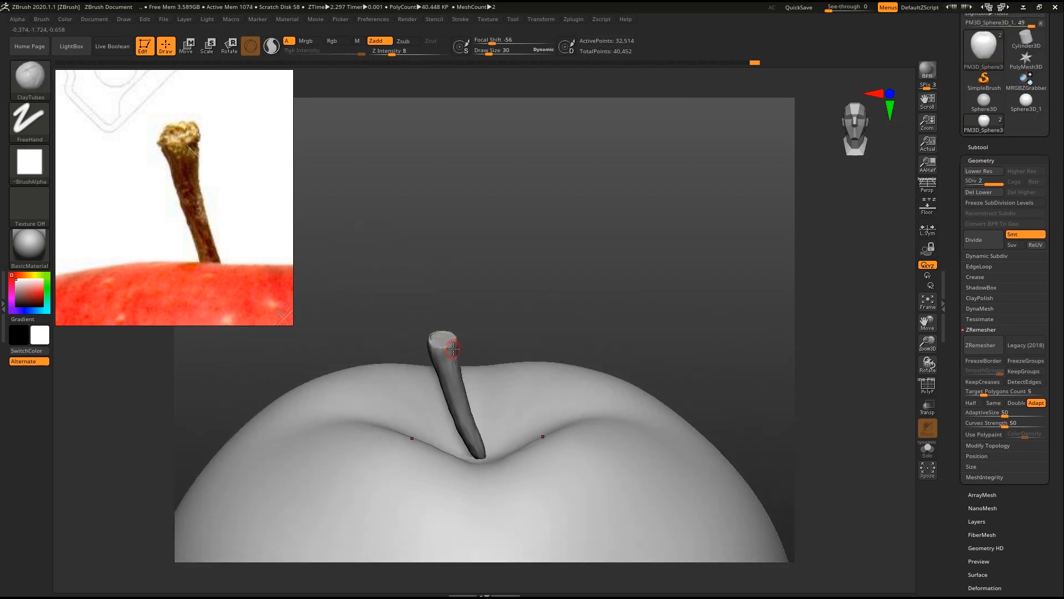
alt+right_drag(523, 337, 512, 241)
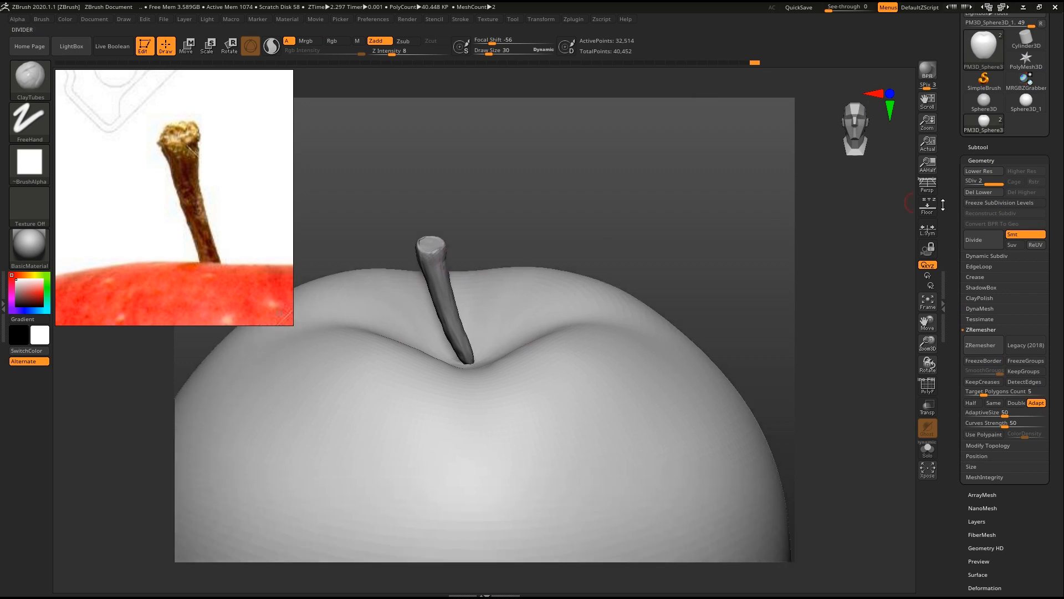
alt+click(438, 281)
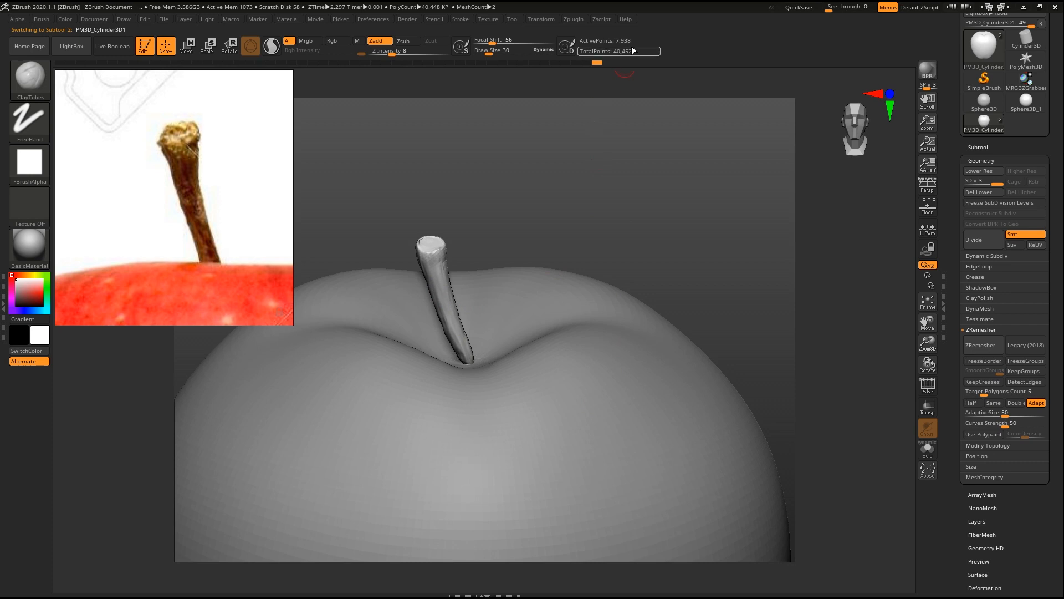
alt+click(568, 459)
- Make the stem the active subtool and divide its mesh to subdivision level 4
ctrl+right_drag(491, 309, 499, 488)
alt+right_drag(418, 237, 464, 365)
alt+click(440, 253)
click(994, 243)
- Roughen the stem's cut top and the area below its front rim with ClayTubes strokes at draw size 14
drag(440, 192, 420, 190)
mouse_move(418, 190)
shift+mouse_down()
mouse_move(401, 179)
mouse_move(444, 200)
mouse_move(413, 202)
mouse_move(451, 227)
mouse_move(422, 217)
mouse_move(442, 209)
mouse_move(440, 197)
shift+mouse_up()
key(bracketleft)
key(bracketleft)
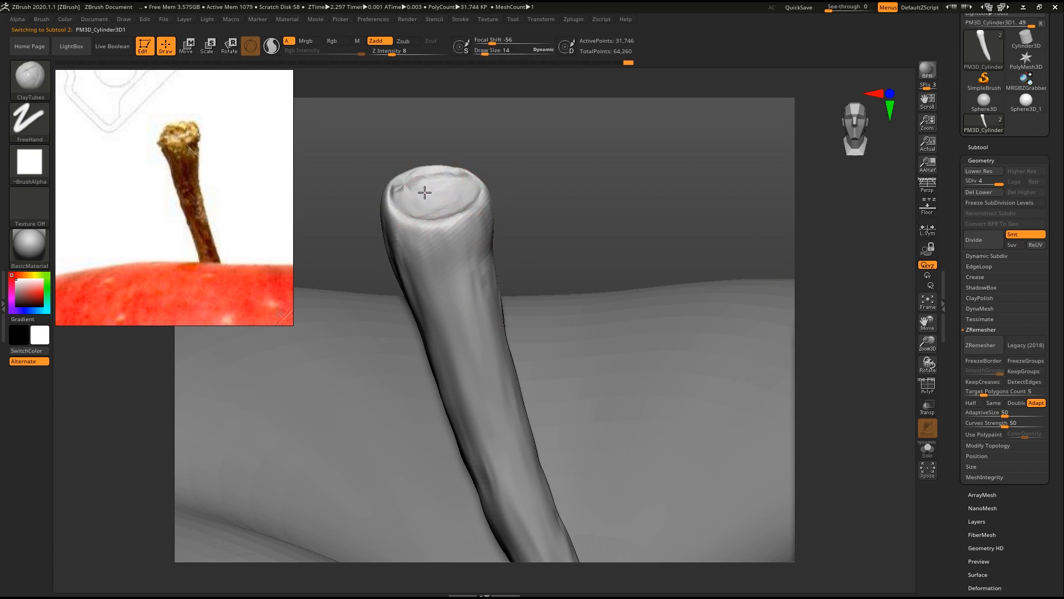
drag(419, 188, 392, 192)
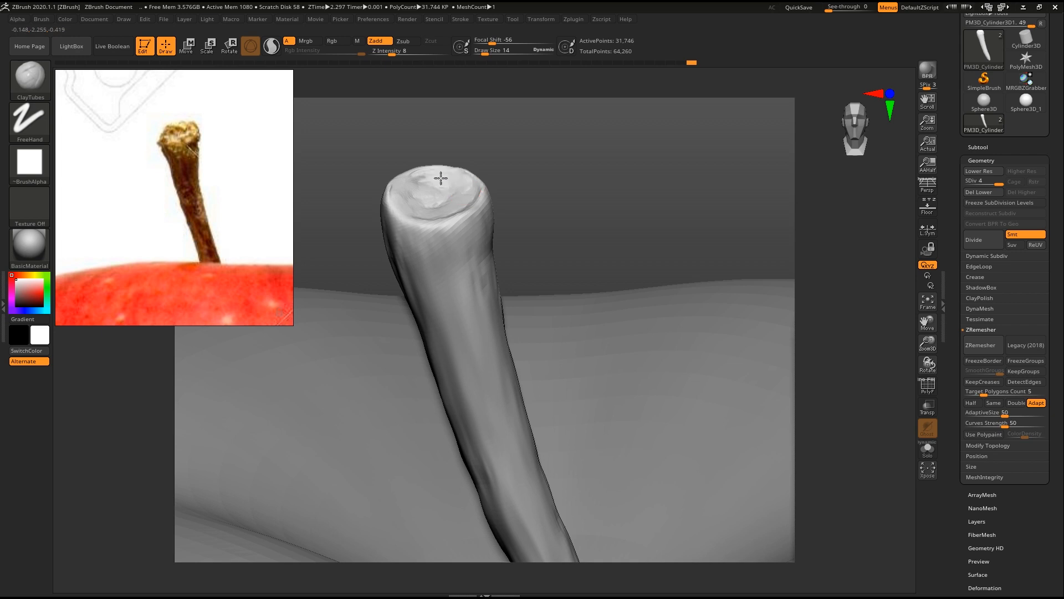
drag(414, 224, 390, 193)
drag(456, 222, 398, 231)
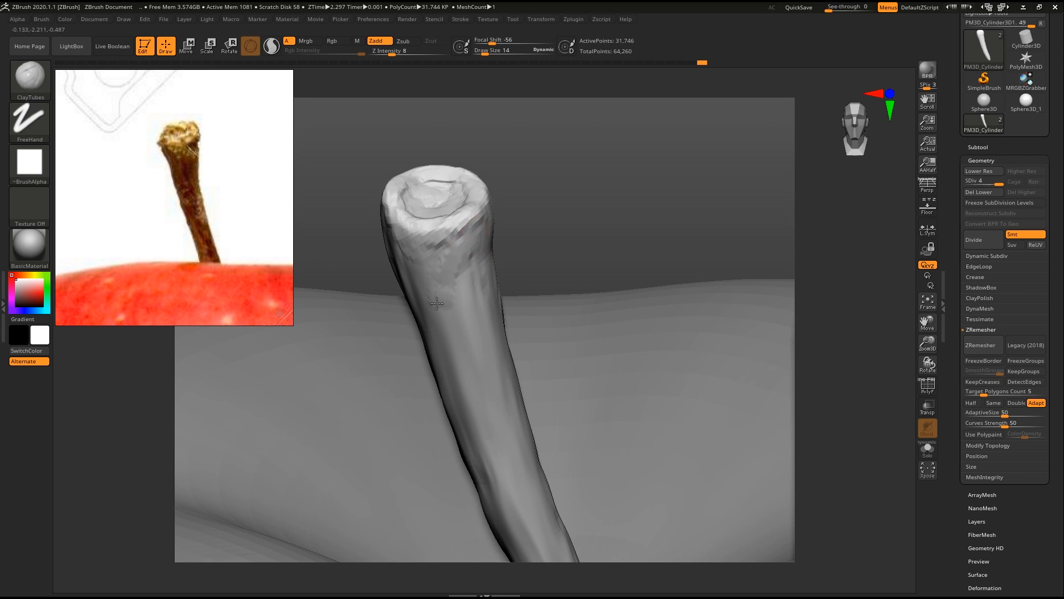
- Set the Smooth brush's Z Intensity to 17 and soften the stem's upper side, enlarging the draw size to 42
key(shift)
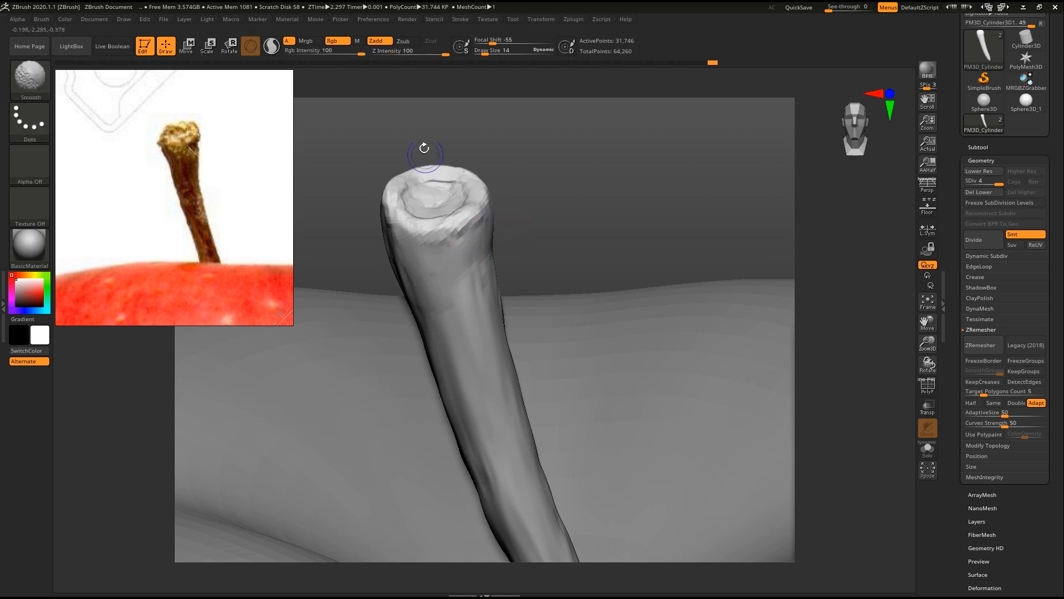
drag(416, 52, 388, 52)
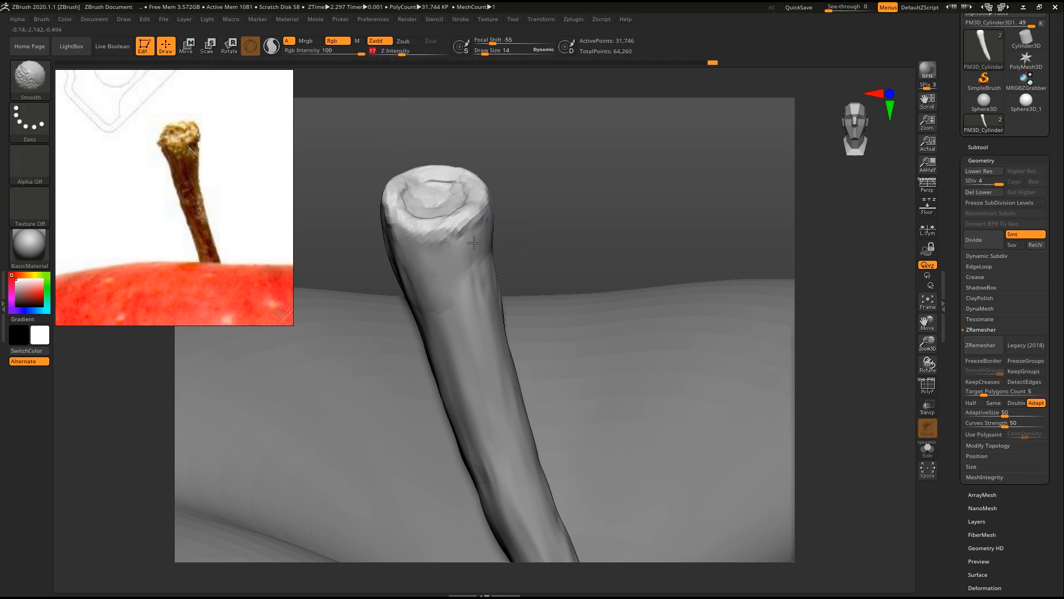
drag(555, 205, 626, 197)
key(shift)
mouse_move(566, 304)
mouse_down()
mouse_move(361, 364)
mouse_move(361, 411)
mouse_up()
key(s)
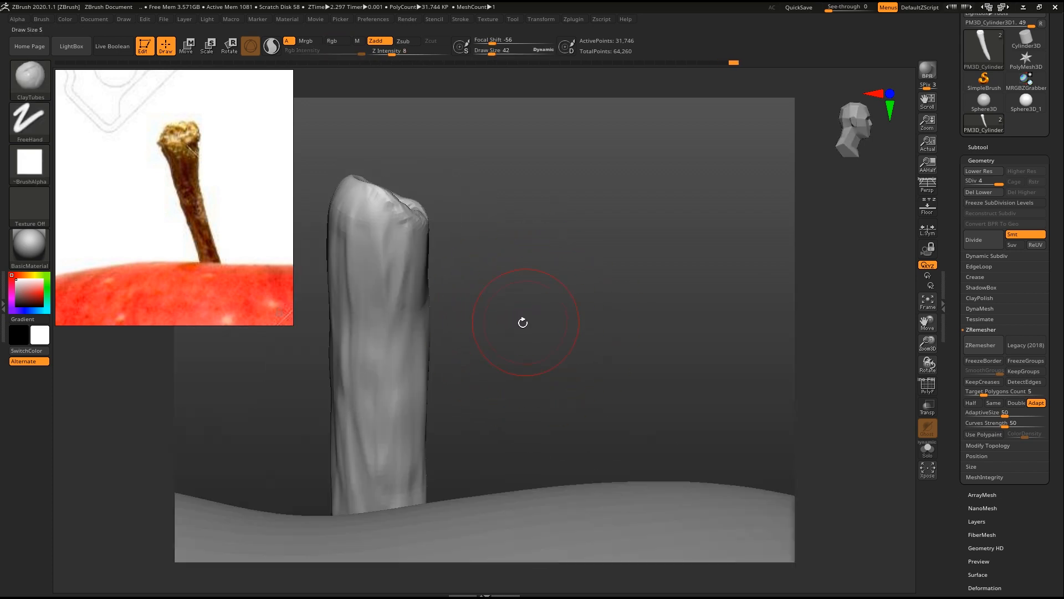
drag(510, 311, 477, 355)
mouse_move(501, 255)
alt+mouse_down()
mouse_move(563, 193)
mouse_move(499, 310)
alt+mouse_up()
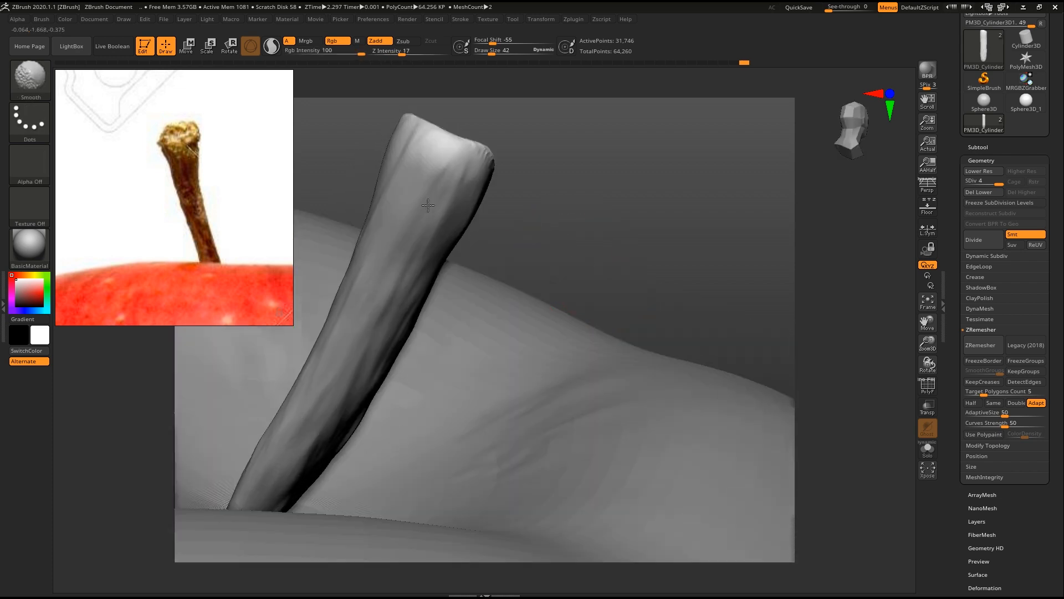
- Smooth the outer rim and upper sides of the stem at draw size 30
key(s)
drag(498, 166, 530, 175)
mouse_move(361, 173)
mouse_down()
mouse_move(368, 158)
mouse_move(381, 164)
mouse_up()
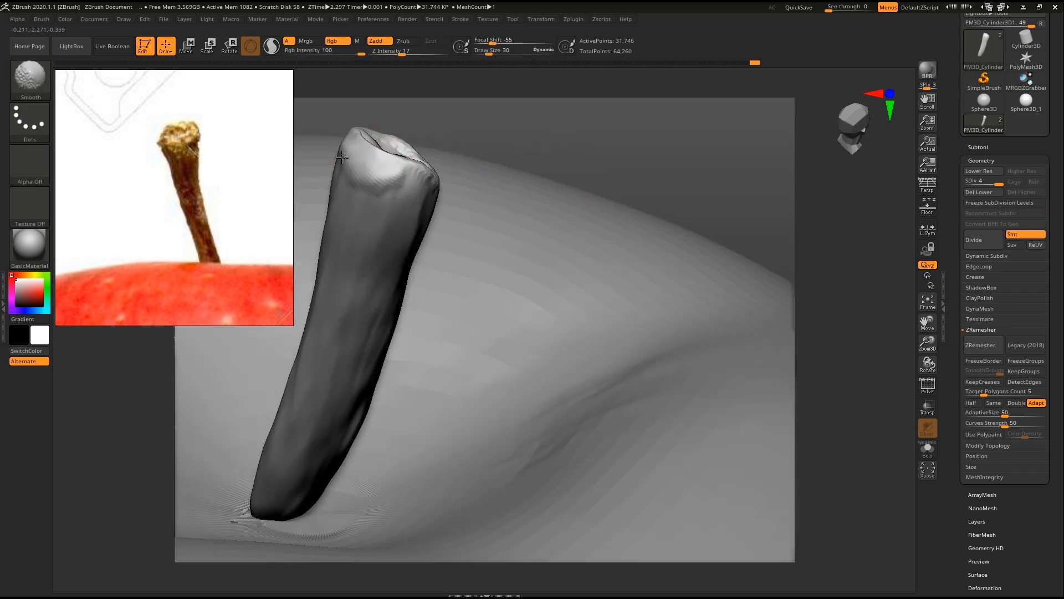
drag(505, 159, 471, 171)
drag(409, 180, 383, 148)
drag(519, 160, 429, 183)
mouse_move(543, 245)
ctrl+right_down()
mouse_move(616, 207)
mouse_move(560, 277)
ctrl+right_up()
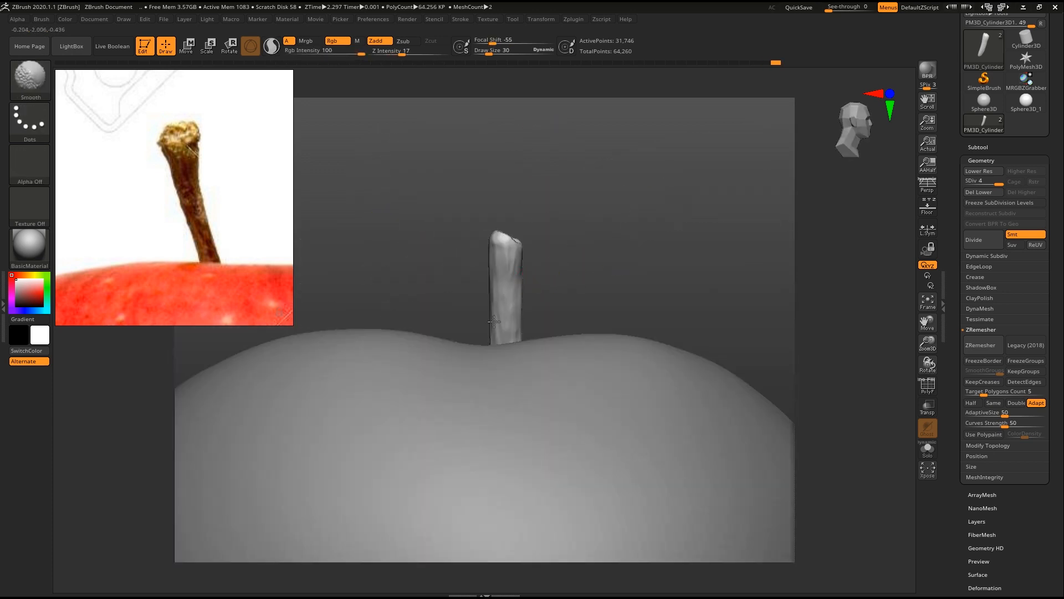
- Examine the stem's proportions against the whole apple from the front and from above
mouse_move(540, 318)
ctrl+right_down()
mouse_move(377, 320)
mouse_move(653, 297)
mouse_move(532, 268)
mouse_move(582, 280)
mouse_move(606, 307)
mouse_move(494, 306)
mouse_move(634, 388)
mouse_move(643, 377)
ctrl+right_up()
key(s)
drag(634, 251, 668, 259)
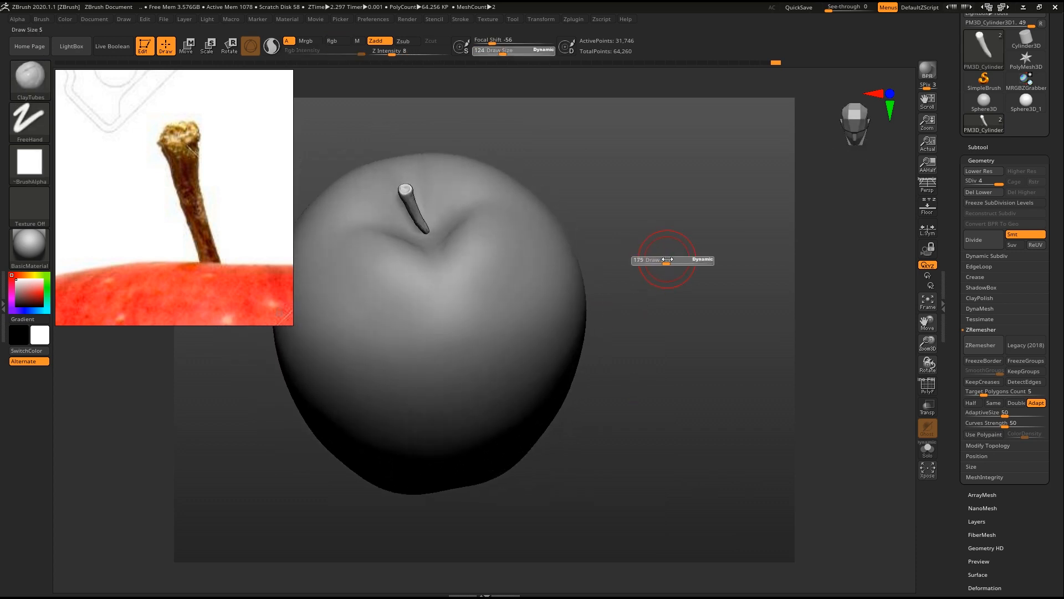
mouse_move(438, 365)
right_down()
mouse_move(442, 257)
mouse_move(466, 216)
mouse_move(475, 240)
right_up()
key(s)
drag(475, 240, 465, 241)
ctrl+right_drag(465, 241, 508, 248)
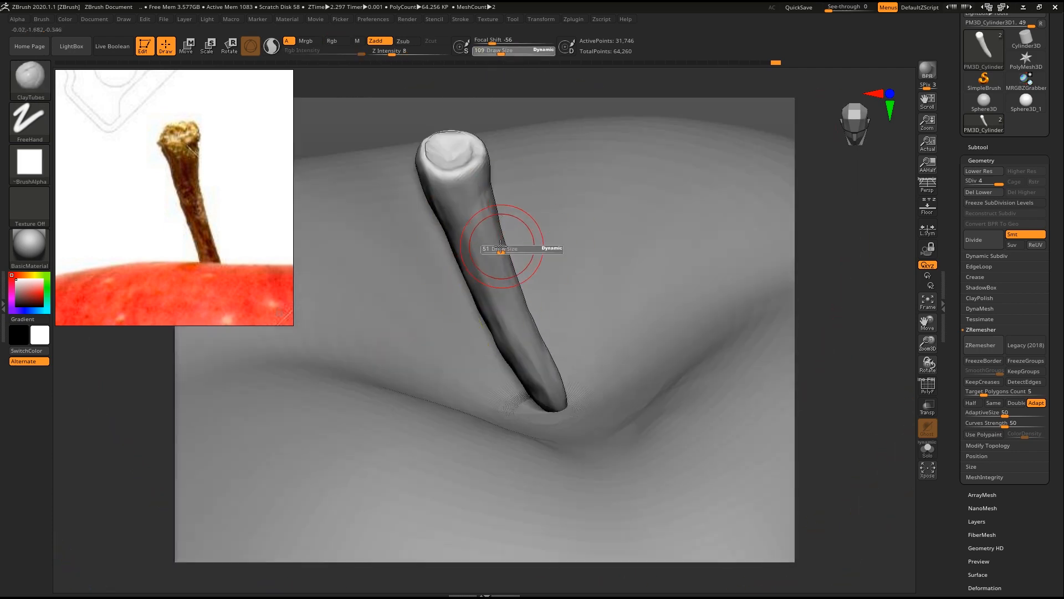
- Switch to the DamStandard brush at draw size 12 and try carving grooves down the stem
key(b)
key(d)
key(s)
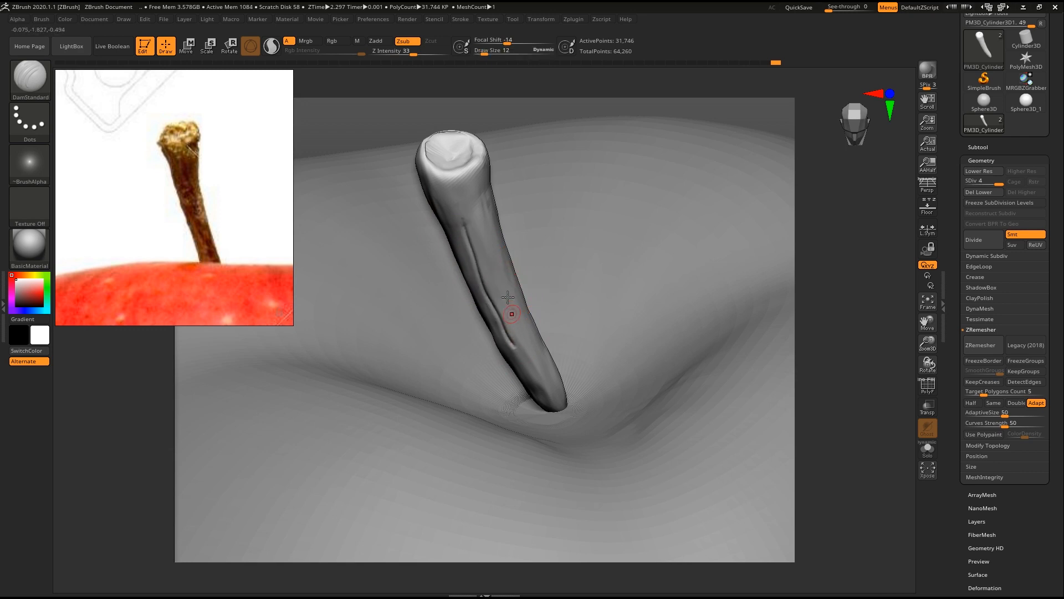
right_drag(507, 297, 493, 269)
key(ctrl+z)
- Carve swirling grooves into the stem's cut top and divide the stem mesh to subdivision level 5
right_drag(546, 209, 558, 266)
mouse_move(469, 256)
ctrl+right_down()
mouse_move(441, 155)
mouse_move(444, 166)
mouse_move(396, 223)
ctrl+right_up()
mouse_move(400, 206)
mouse_down()
mouse_move(460, 235)
mouse_move(409, 212)
mouse_move(434, 225)
mouse_move(384, 238)
mouse_move(459, 231)
mouse_move(491, 260)
mouse_move(388, 271)
mouse_up()
mouse_move(415, 227)
mouse_down()
mouse_move(457, 239)
mouse_move(388, 240)
mouse_move(368, 227)
mouse_move(553, 208)
mouse_up()
click(980, 247)
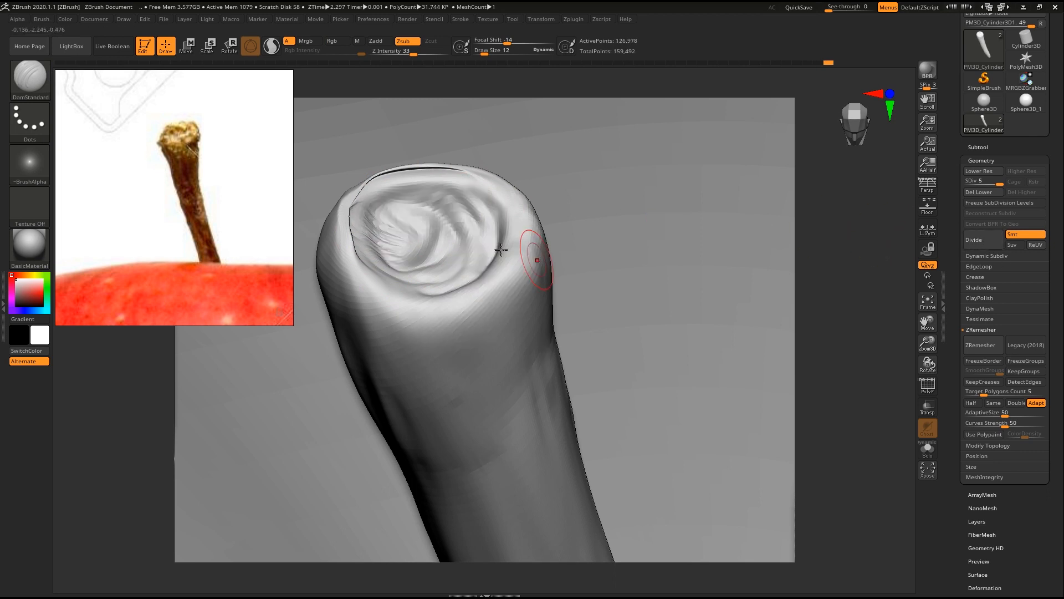
mouse_move(429, 195)
mouse_down()
mouse_move(487, 218)
mouse_move(369, 254)
mouse_move(406, 181)
mouse_move(433, 194)
mouse_up()
mouse_move(421, 189)
shift+mouse_down()
mouse_move(391, 177)
mouse_move(454, 194)
shift+mouse_up()
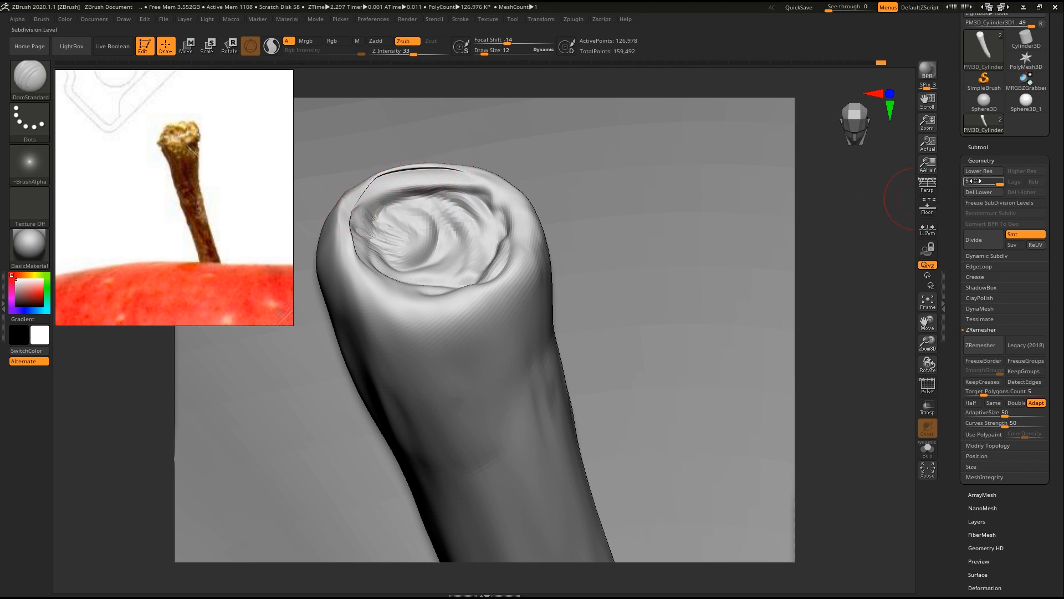
- Smooth the back edge of the stem's cut top at subdivision level 1 and bring the mesh back to level 4
drag(971, 180, 956, 181)
mouse_move(375, 201)
shift+mouse_down()
mouse_move(386, 272)
mouse_move(395, 194)
shift+mouse_up()
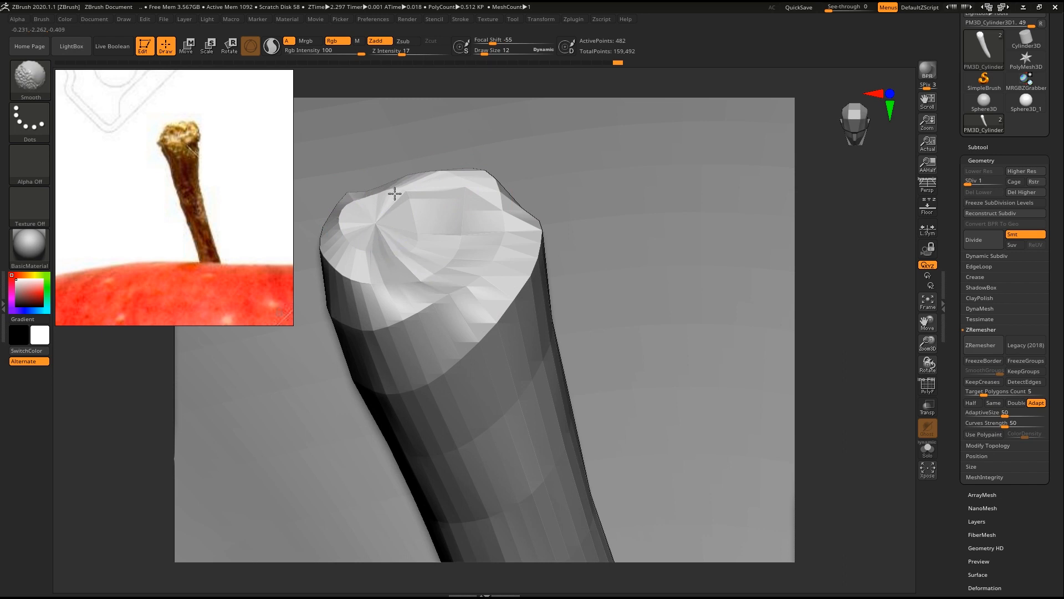
key(d)
key(d)
key(d)
key(d)
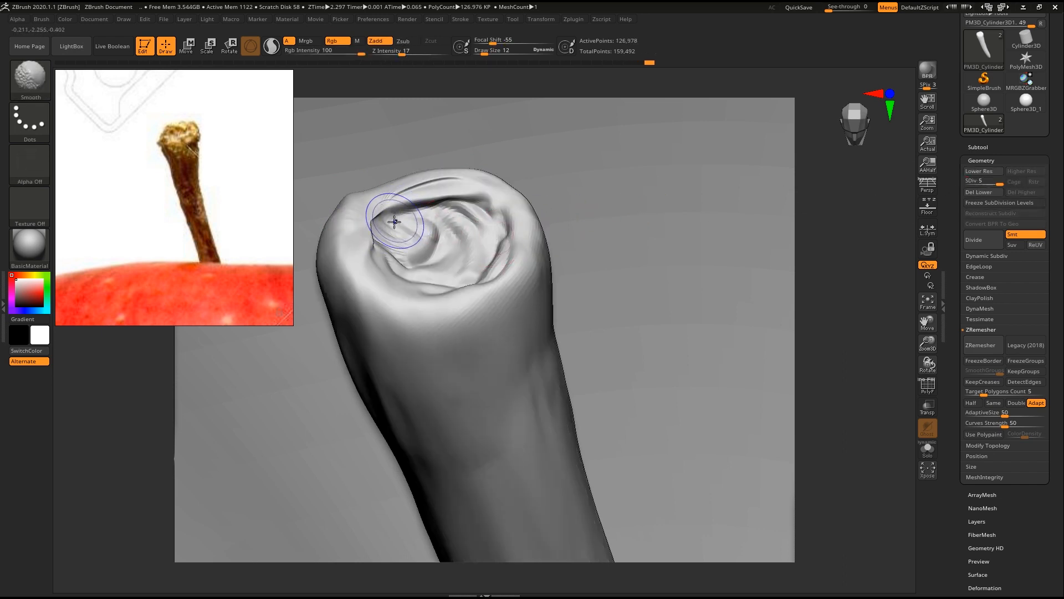
key(shift+d)
key(shift+d)
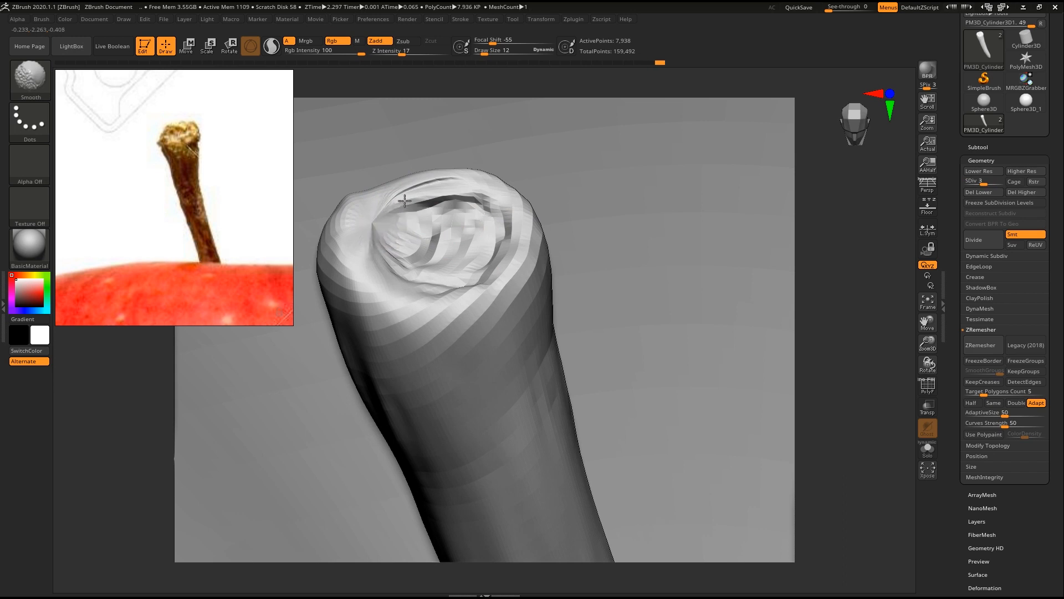
key(d)
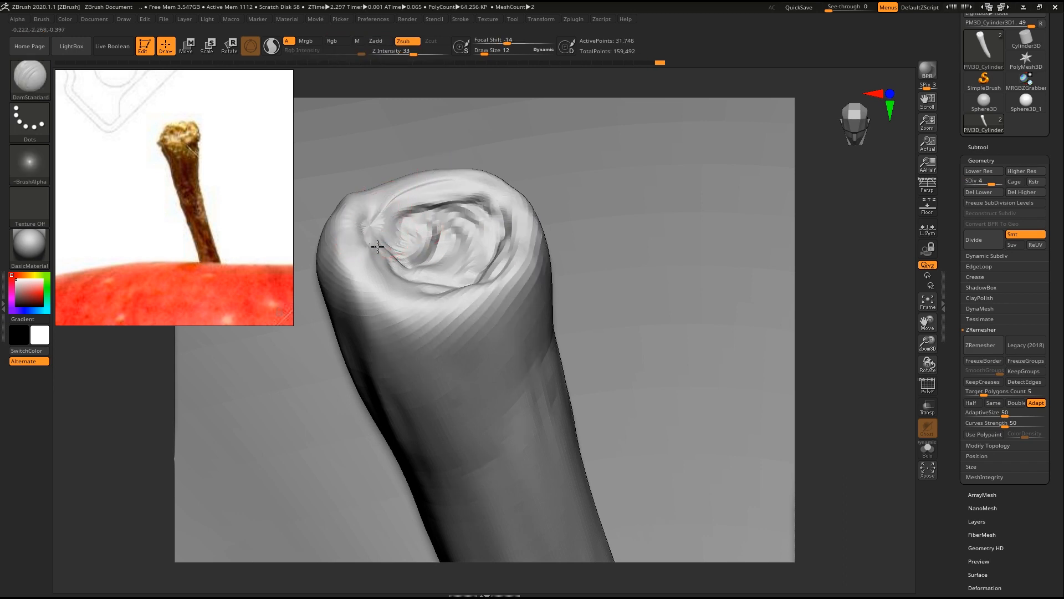
- Carve irregular notches around the rim of the stem's cut top with DamStandard and smooth them at subdivision level 5
mouse_move(434, 190)
mouse_down()
mouse_move(409, 203)
mouse_move(506, 213)
mouse_move(512, 236)
mouse_up()
ctrl+right_drag(494, 411, 490, 337)
right_drag(455, 482, 383, 355)
drag(375, 279, 479, 261)
mouse_move(480, 261)
right_down()
mouse_move(444, 311)
mouse_move(432, 355)
right_up()
mouse_move(341, 256)
mouse_down()
mouse_move(347, 218)
mouse_move(431, 191)
mouse_up()
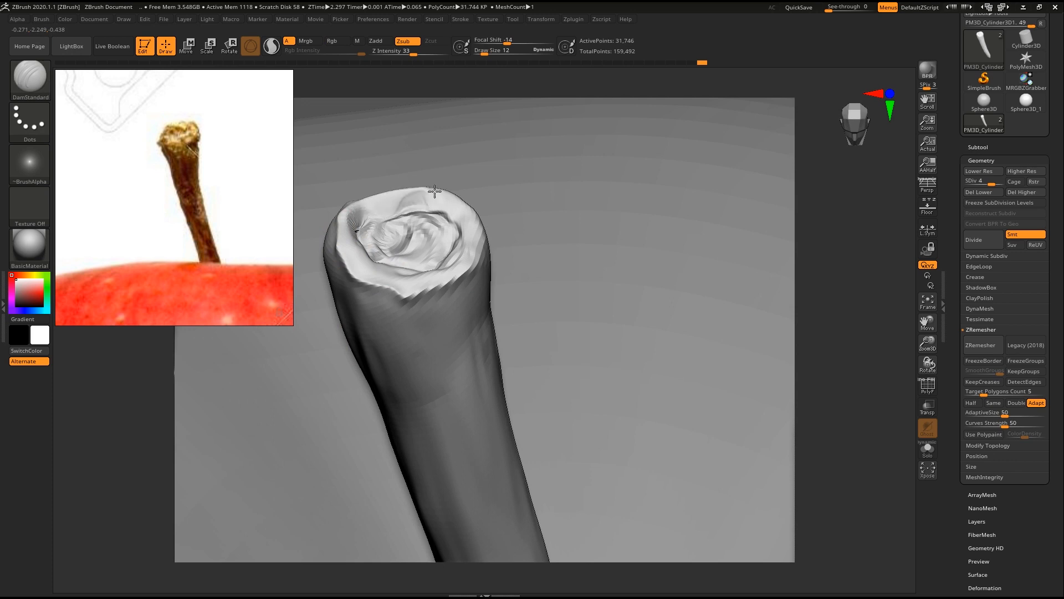
drag(1004, 191, 1004, 191)
shift+drag(371, 290, 353, 262)
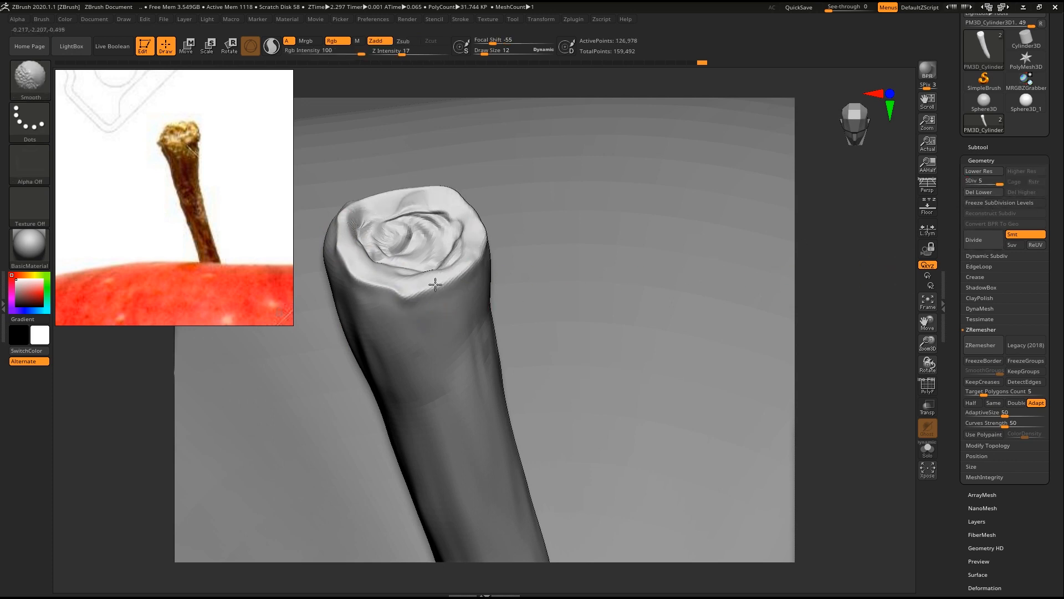
- Carve long bark grooves down the stem's side with DamStandard and soften them lightly
mouse_move(438, 352)
ctrl+right_down()
mouse_move(484, 328)
mouse_move(513, 247)
ctrl+right_up()
mouse_move(455, 388)
right_down()
mouse_move(490, 307)
mouse_move(468, 244)
right_up()
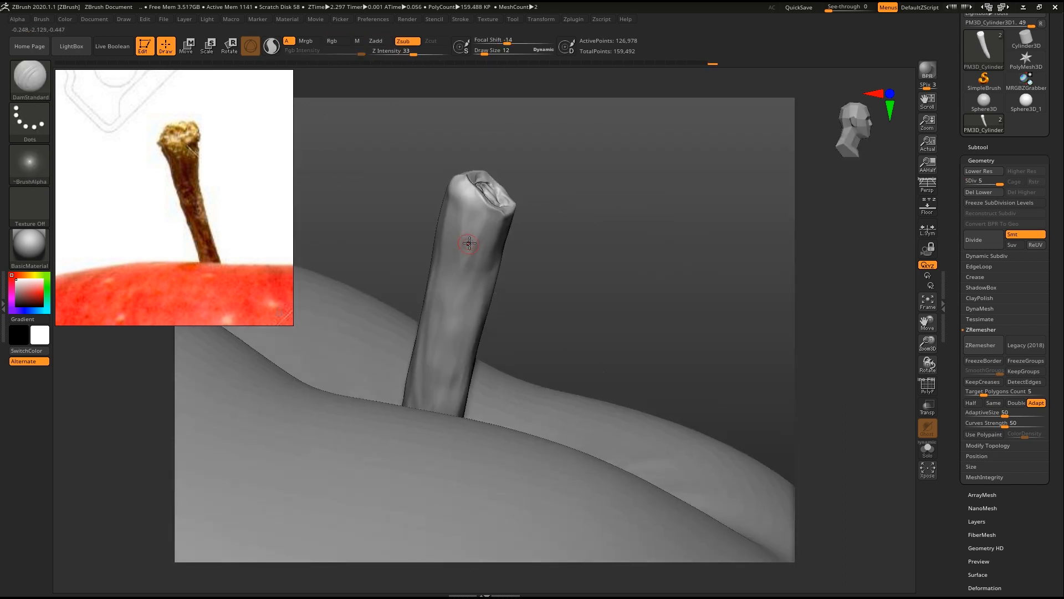
right_drag(561, 298, 403, 292)
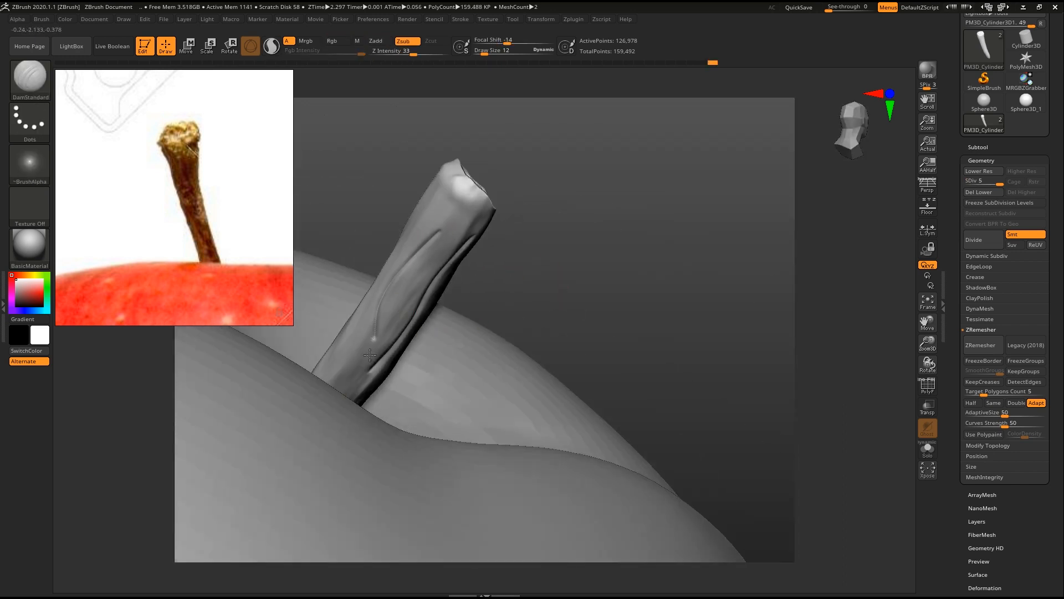
right_drag(577, 302, 332, 327)
drag(379, 265, 453, 178)
shift+drag(333, 310, 440, 216)
drag(373, 244, 305, 313)
- Smooth the bark grooves with draw size 69 at subdivision level 2 and raise the mesh to level 3
right_drag(637, 191, 329, 268)
mouse_move(451, 425)
right_down()
mouse_move(458, 261)
mouse_move(599, 186)
mouse_move(561, 241)
right_up()
key(s)
shift+drag(453, 311, 422, 319)
right_drag(548, 246, 488, 300)
shift+drag(401, 321, 425, 297)
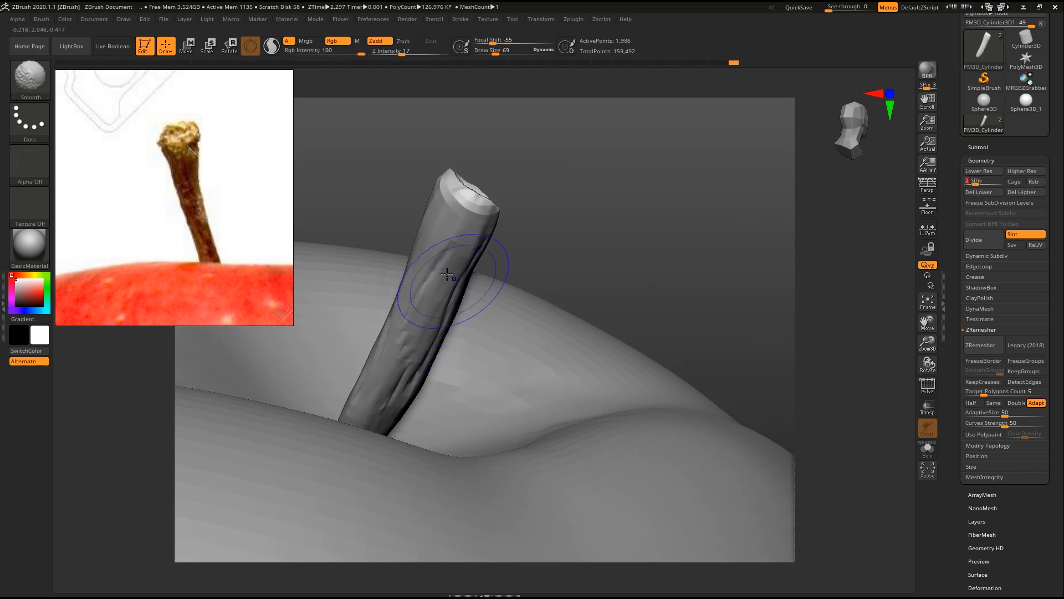
key(d)
- Smooth the lower length of the stem at subdivision level 4 with draw size 54
drag(600, 272, 441, 243)
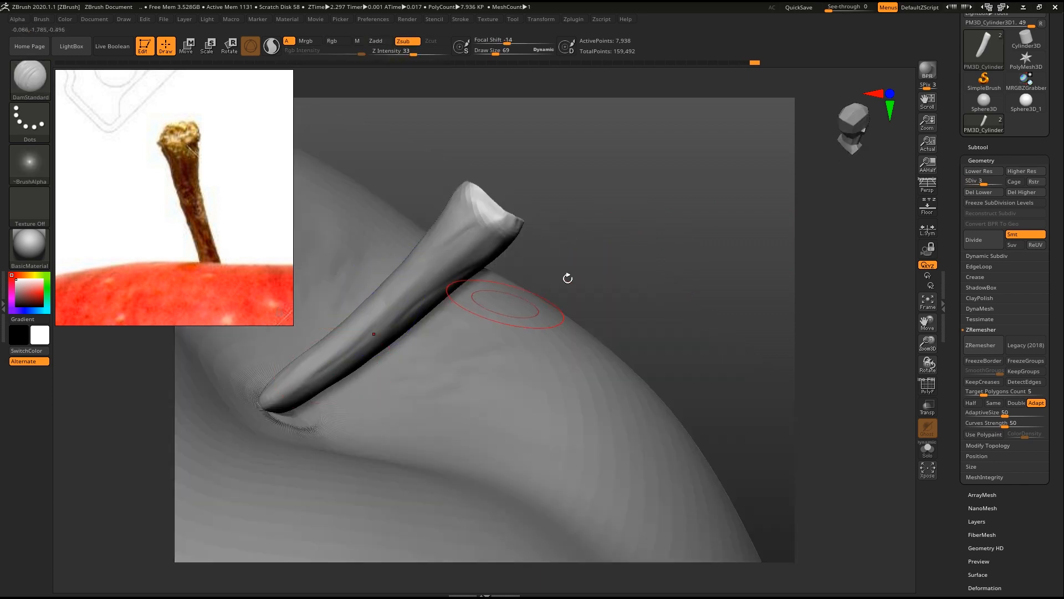
drag(633, 263, 357, 307)
ctrl+right_drag(553, 312, 490, 311)
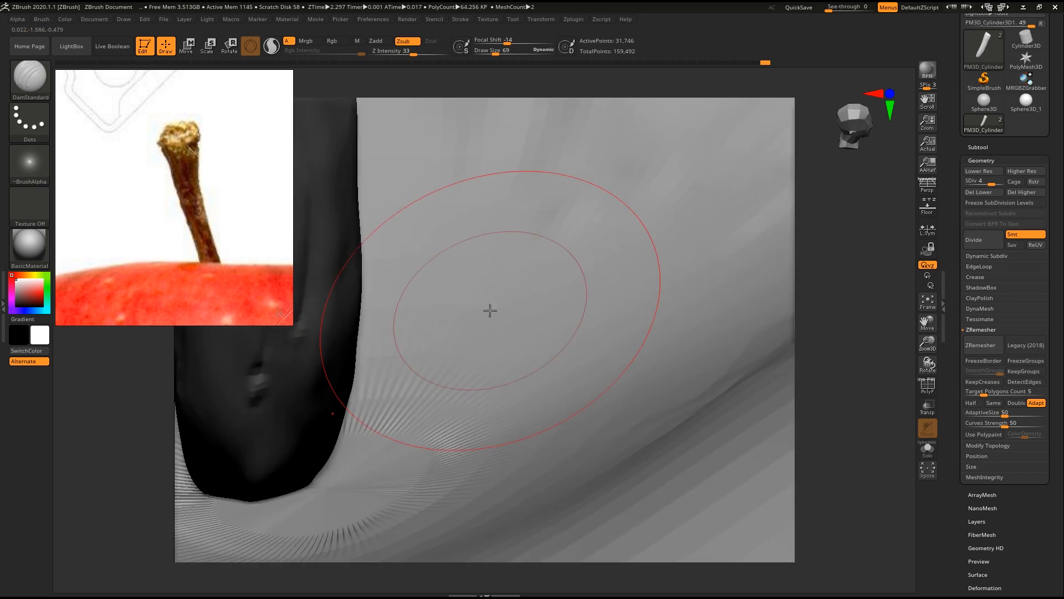
mouse_move(424, 345)
ctrl+right_down()
mouse_move(394, 261)
mouse_move(383, 335)
mouse_move(447, 333)
mouse_move(456, 369)
ctrl+right_up()
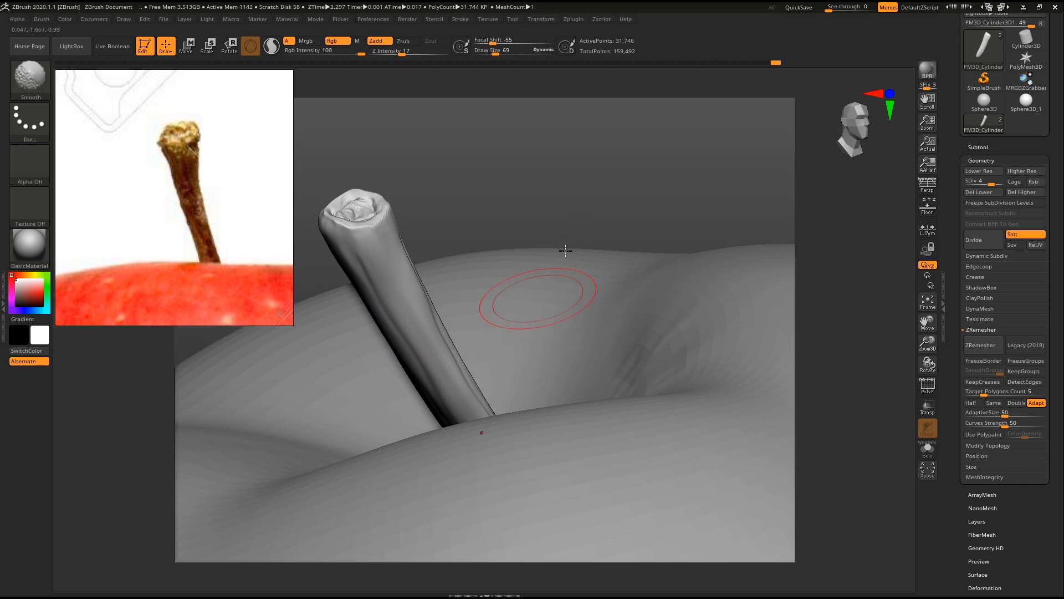
right_drag(550, 277, 489, 263)
key(s)
drag(488, 264, 478, 264)
shift+drag(492, 375, 486, 399)
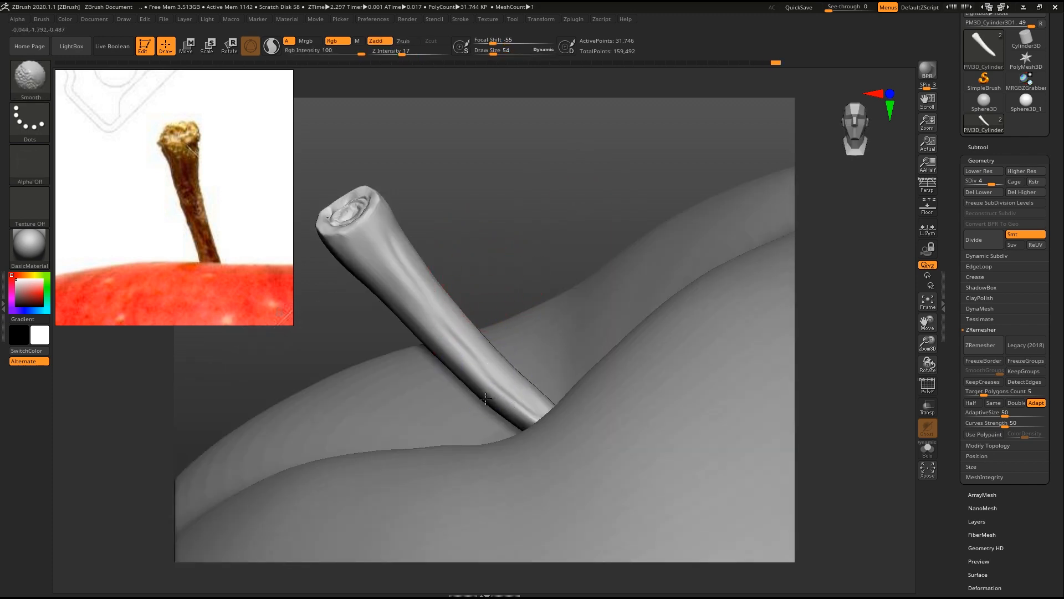
- Set the draw size to 33, undo a trial groove on the stem, and smooth its upper length
key(s)
drag(470, 235, 463, 233)
drag(388, 237, 435, 294)
key(ctrl+z)
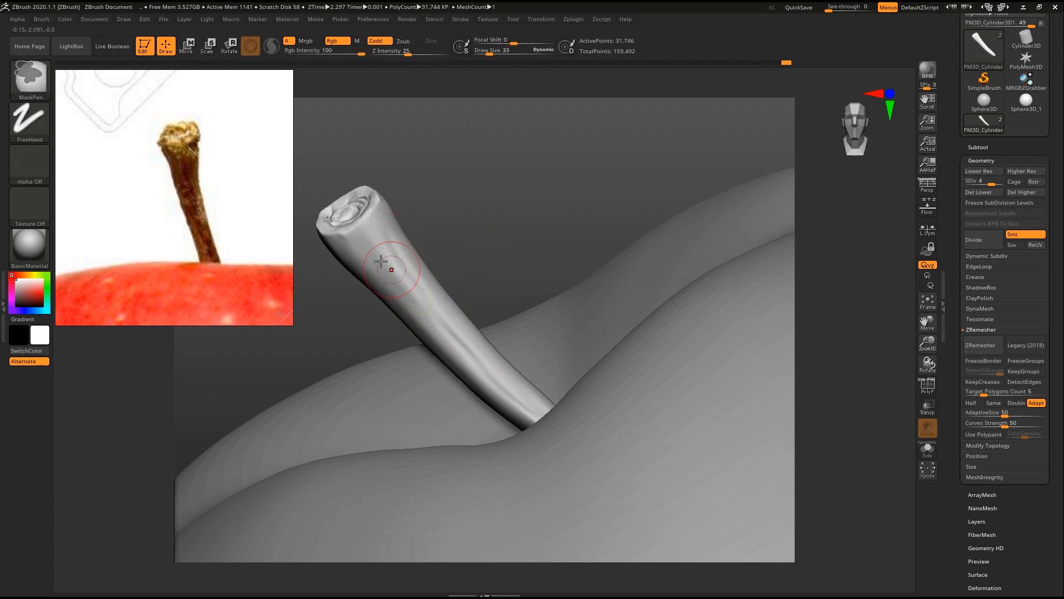
shift+drag(371, 225, 379, 250)
shift+drag(408, 295, 442, 339)
- Add ClayTubes strokes down the stem's front and smooth the uneven bark on its front and side
key(b)
key(c)
key(b)
ctrl+right_drag(387, 273, 355, 250)
drag(355, 242, 405, 312)
drag(371, 260, 442, 339)
shift+drag(405, 231, 353, 243)
mouse_move(452, 324)
right_down()
mouse_move(532, 249)
mouse_move(475, 256)
mouse_move(486, 254)
right_up()
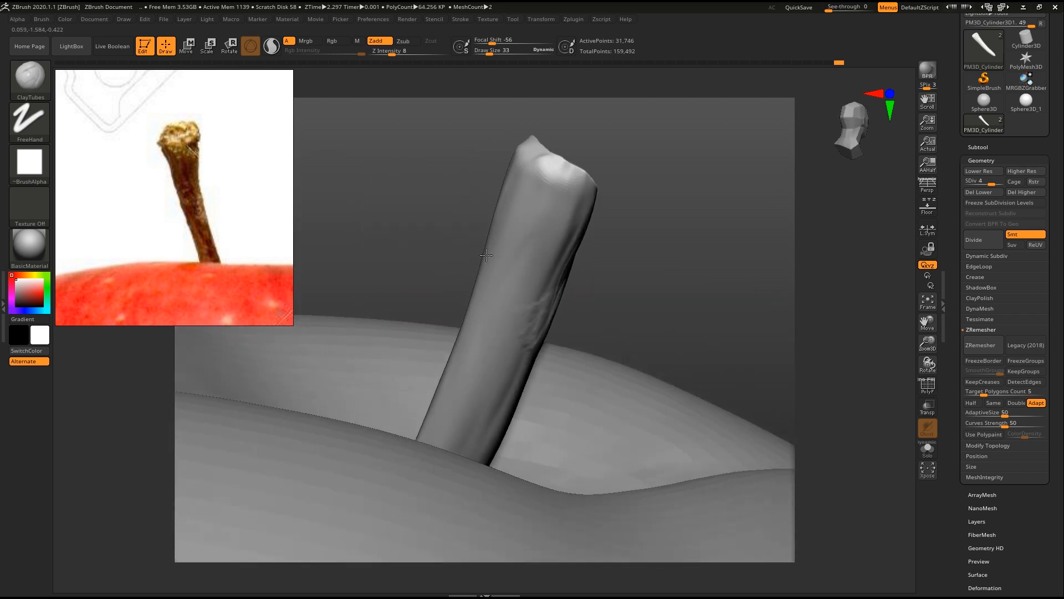
shift+drag(542, 226, 539, 253)
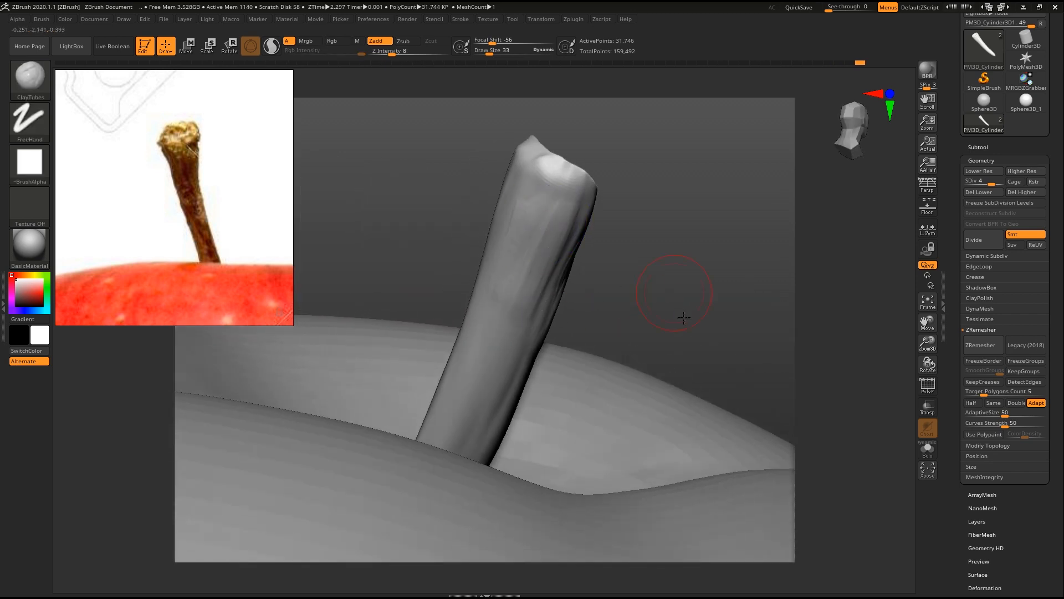
- Build up clay strokes along the stem's side from its middle towards the base
right_drag(672, 297, 440, 304)
drag(349, 400, 400, 363)
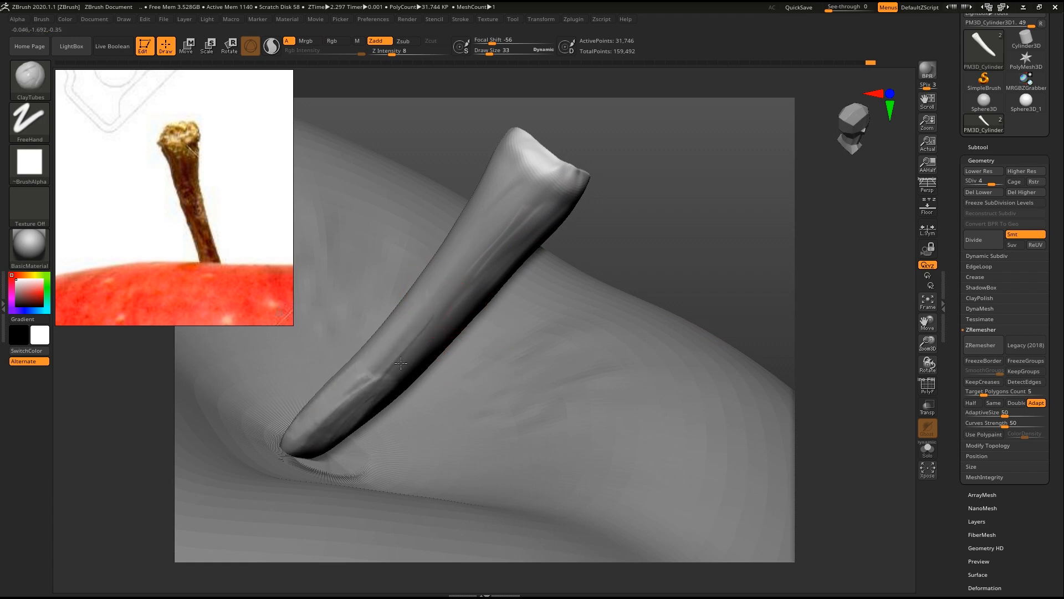
drag(452, 287, 391, 360)
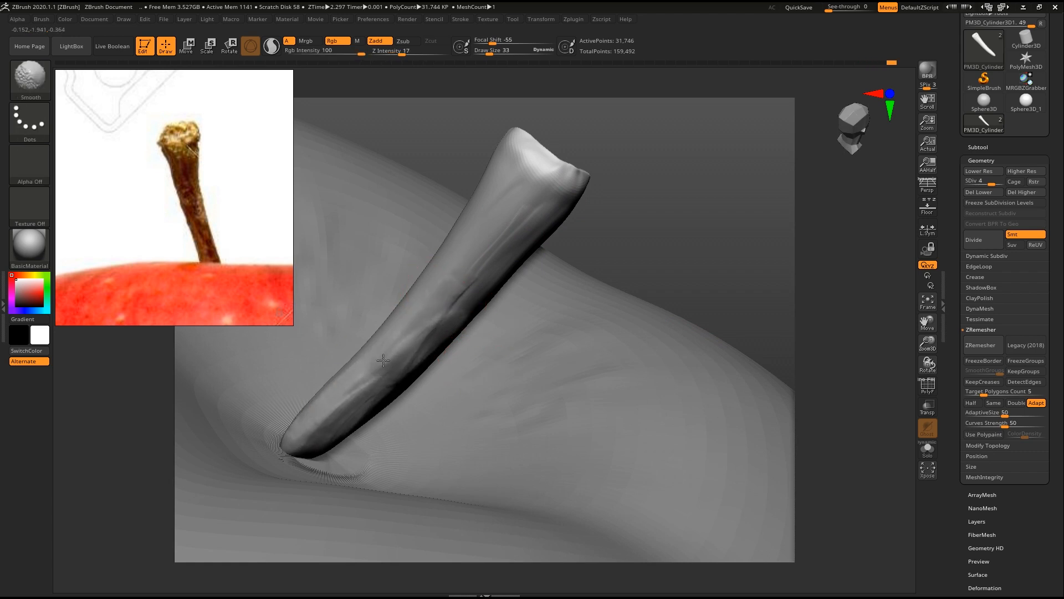
- Lower the stem to subdivision level 3 and add clay strokes along its upper side
right_drag(601, 242, 375, 285)
key(shift+d)
mouse_move(465, 237)
mouse_down()
mouse_move(449, 262)
mouse_move(511, 205)
mouse_up()
right_drag(490, 240, 405, 323)
mouse_move(568, 281)
mouse_down()
mouse_move(408, 316)
mouse_move(370, 349)
mouse_up()
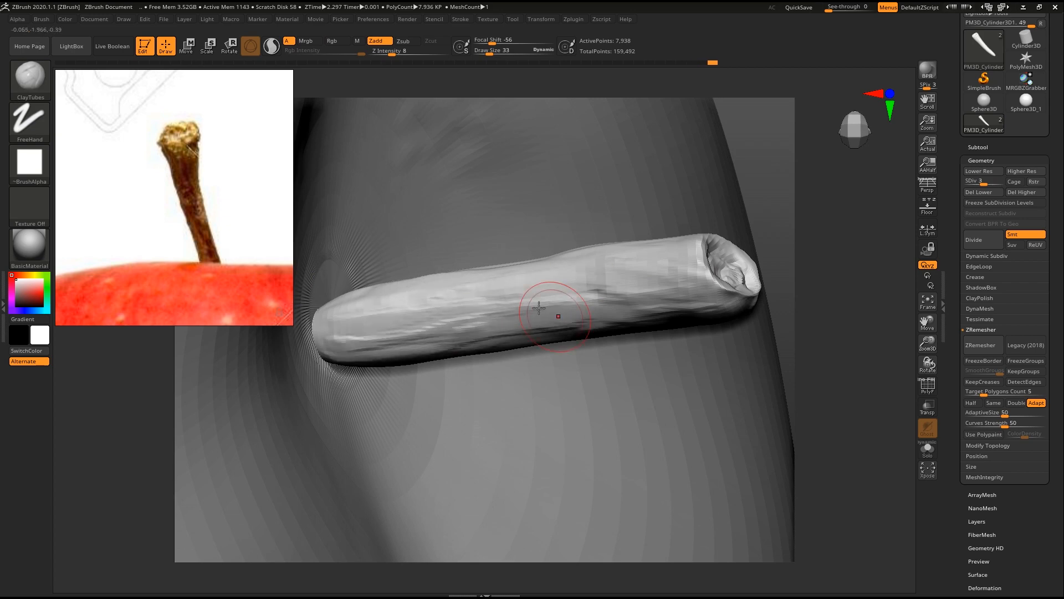
- Add more ClayTubes strokes around the middle of the stem and return its mesh to subdivision level 5
right_drag(555, 316, 563, 309)
drag(563, 310, 541, 368)
right_drag(587, 352, 612, 332)
mouse_move(613, 332)
mouse_down()
mouse_move(569, 367)
mouse_move(594, 324)
mouse_up()
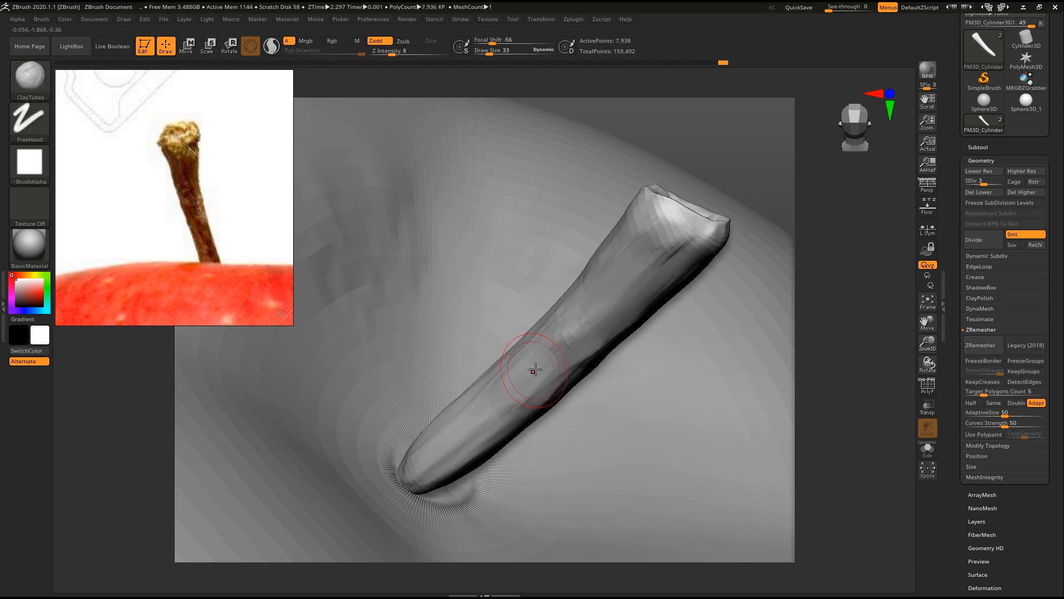
ctrl+right_drag(551, 432, 479, 292)
right_drag(594, 386, 449, 521)
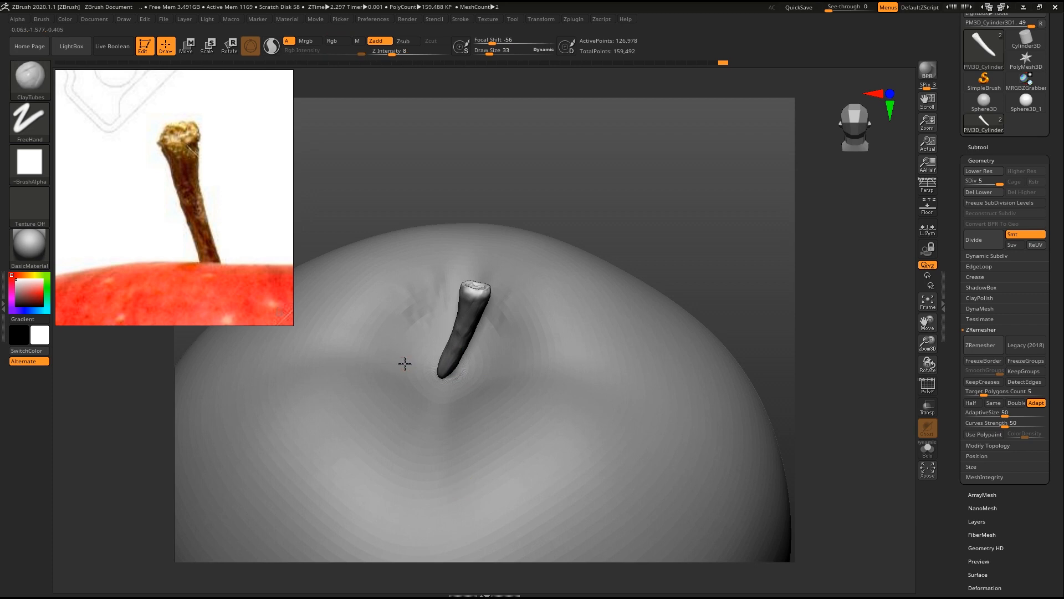
- Select the apple body and smooth the uneven surface around the stem's hollow with a draw size of 163
alt+click(431, 328)
key(s)
drag(436, 322, 453, 322)
mouse_move(639, 198)
right_down()
mouse_move(532, 259)
mouse_move(424, 293)
right_up()
shift+drag(432, 282, 407, 279)
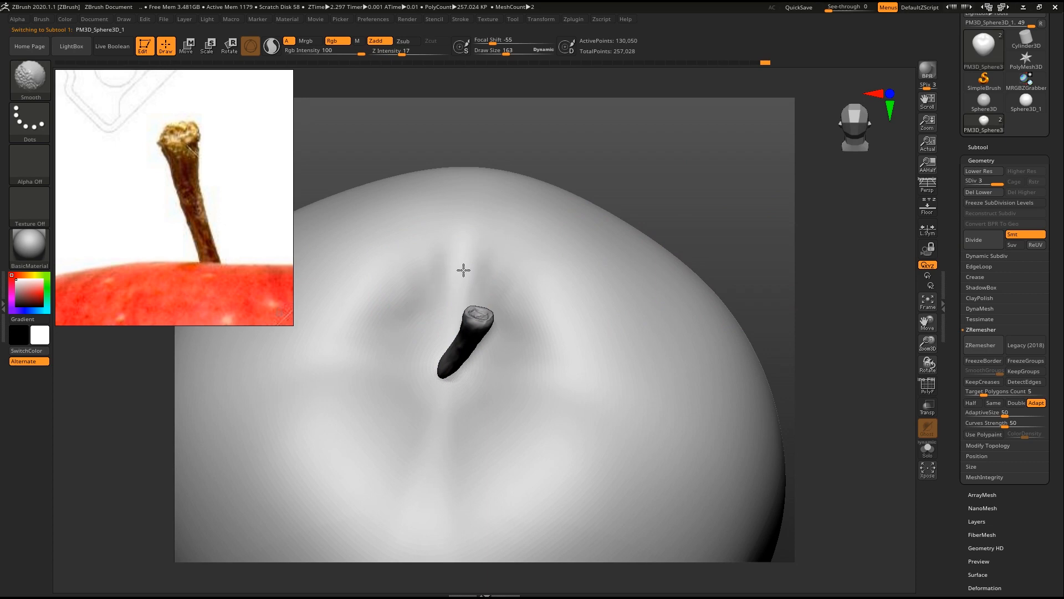
shift+drag(465, 296, 503, 372)
- Carve around the stem's base with the DamStandard brush at draw size 86 and smooth the marks
key(b)
key(d)
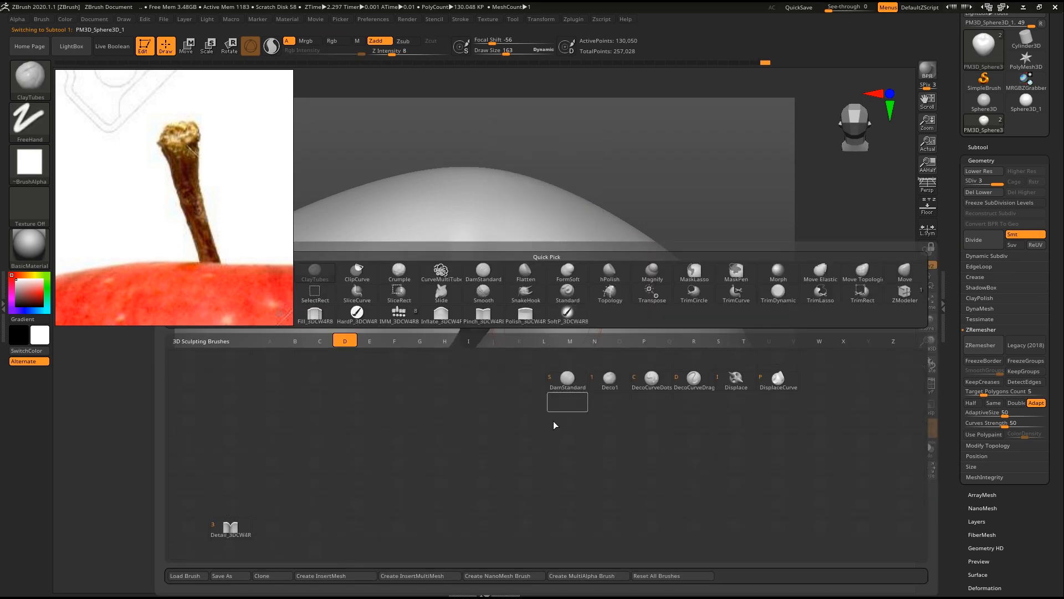
key(s)
key(s)
drag(465, 336, 436, 371)
ctrl+right_drag(436, 370, 460, 400)
mouse_move(434, 355)
mouse_down()
mouse_move(448, 388)
mouse_move(440, 375)
mouse_move(465, 380)
mouse_move(500, 333)
mouse_up()
key(ctrl+z)
key(ctrl+z)
ctrl+right_drag(454, 387, 410, 335)
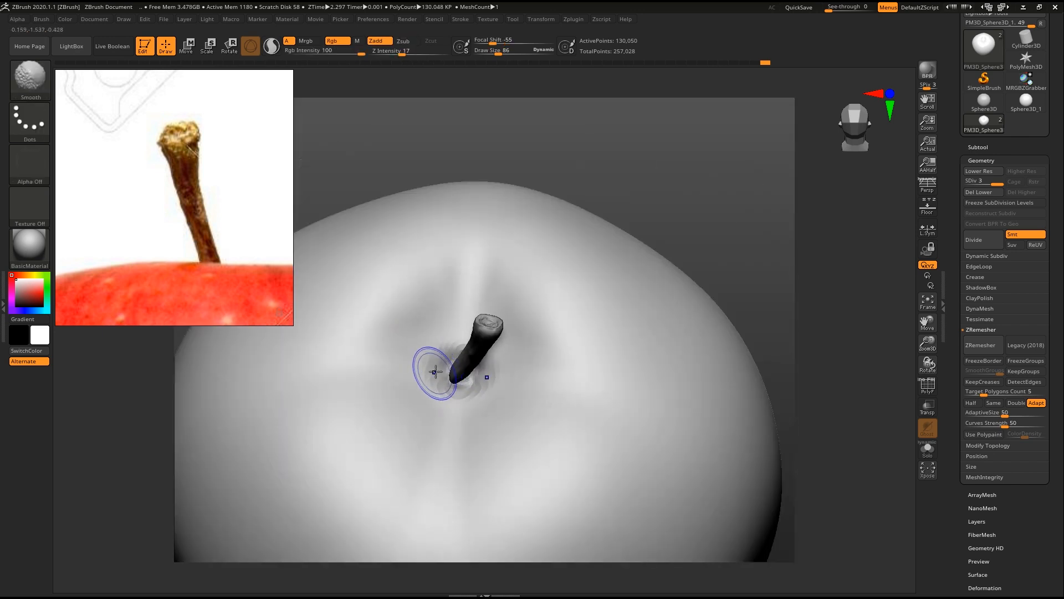
right_drag(456, 393, 501, 372)
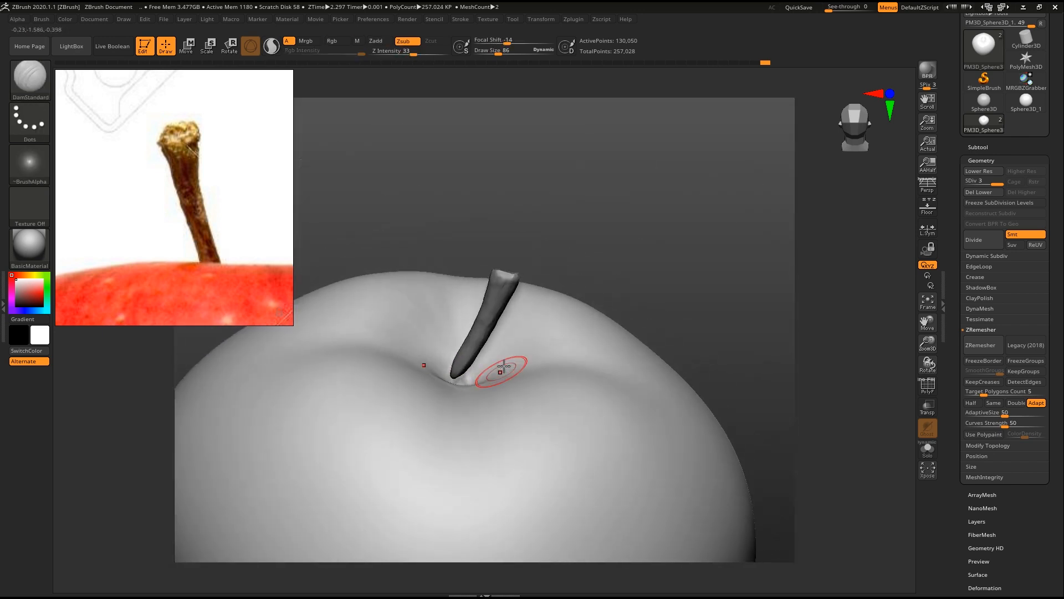
- Select the stem and lower it into the apple's hollow with the gizmo, shifting it slightly sideways
alt+click(517, 292)
key(w)
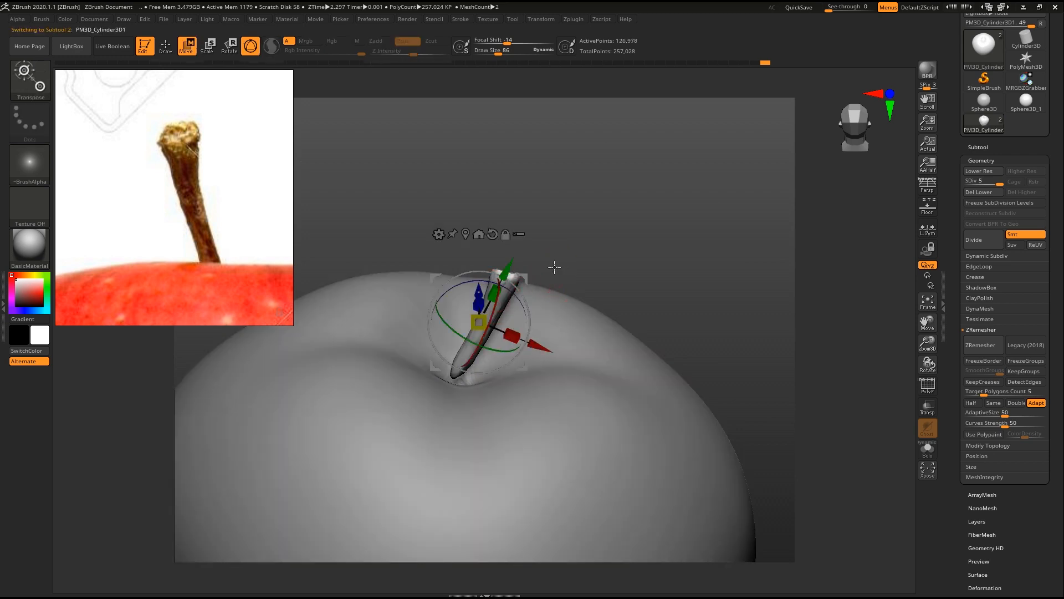
drag(514, 271, 507, 284)
drag(534, 354, 543, 358)
drag(528, 297, 526, 309)
drag(683, 256, 636, 358)
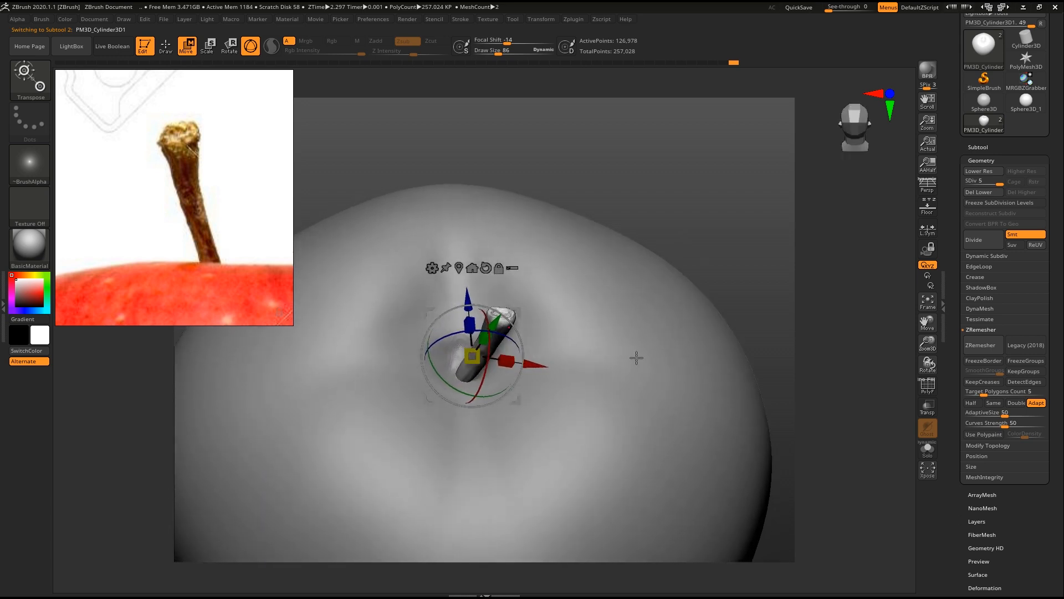
- Fine-tune the stem's placement within the hollow with the gizmo, then return to Draw mode
key(q)
key(w)
drag(721, 228, 709, 310)
drag(516, 312, 510, 298)
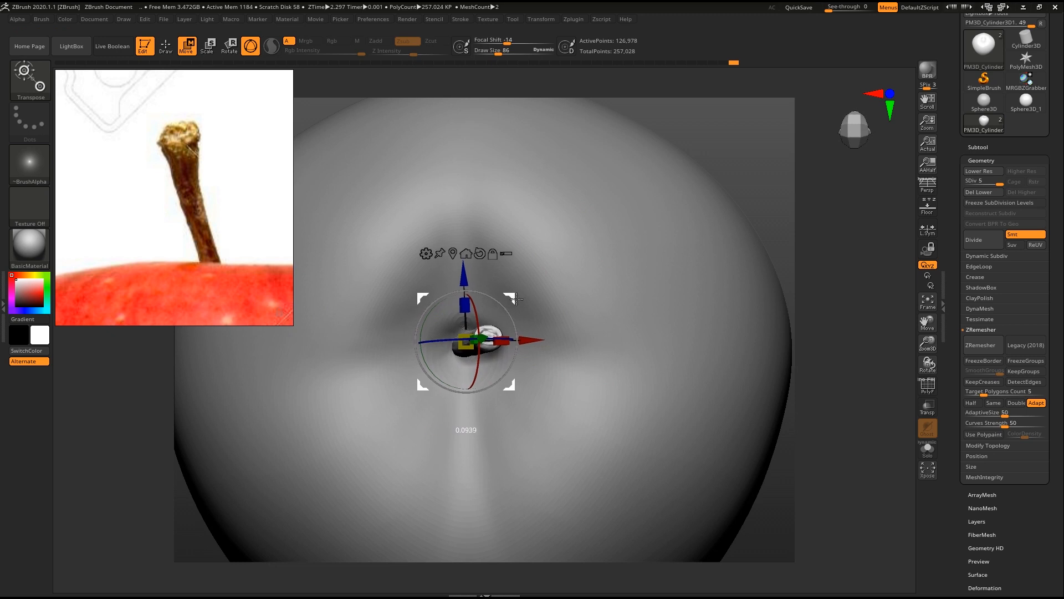
key(q)
- Select the apple body and deepen the pit on its underside with the DamStandard brush at draw size 119, smoothing its edge
right_drag(489, 370, 471, 294)
mouse_move(424, 375)
shift+mouse_down()
mouse_move(471, 366)
mouse_move(438, 371)
shift+mouse_up()
key(s)
mouse_move(388, 355)
ctrl+right_down()
mouse_move(373, 334)
mouse_move(691, 341)
ctrl+right_up()
right_drag(665, 416, 386, 307)
ctrl+right_drag(386, 307, 539, 306)
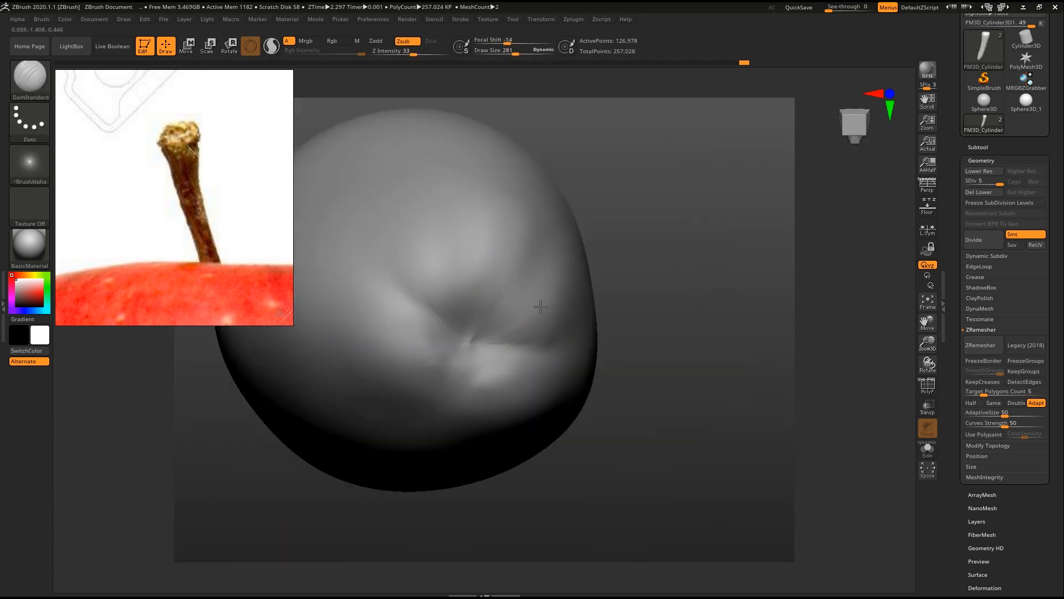
ctrl+right_drag(487, 380, 511, 360)
key(b)
key(d)
click(536, 378)
key(s)
drag(550, 370, 512, 356)
alt+click(552, 368)
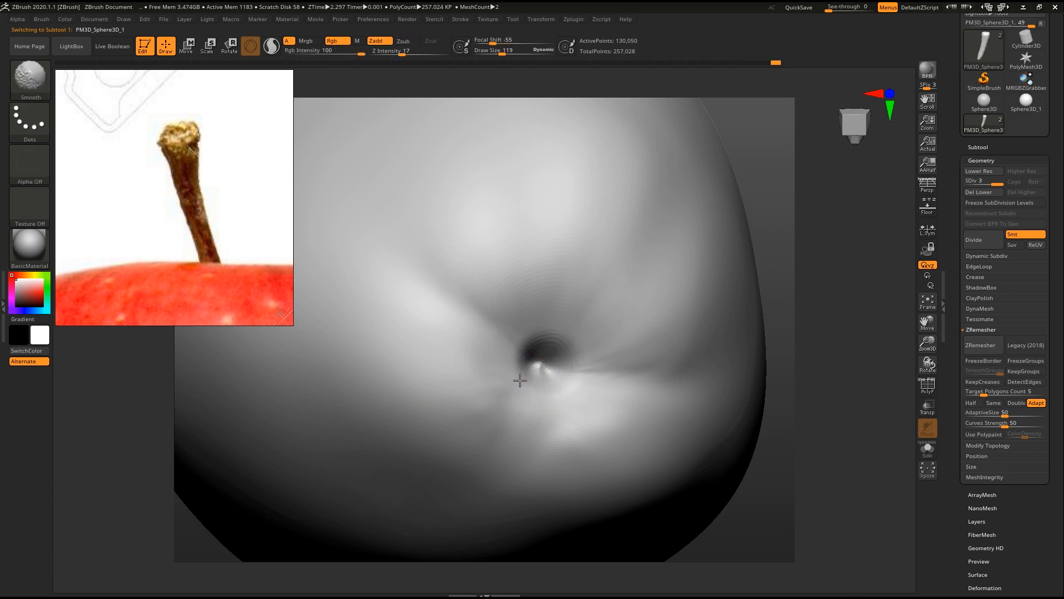
- Carve the hollow deeper around the stem's base with DamStandard and smooth its rim
ctrl+right_drag(526, 382, 467, 249)
drag(665, 277, 632, 330)
ctrl+right_drag(414, 311, 465, 408)
right_drag(477, 241, 476, 311)
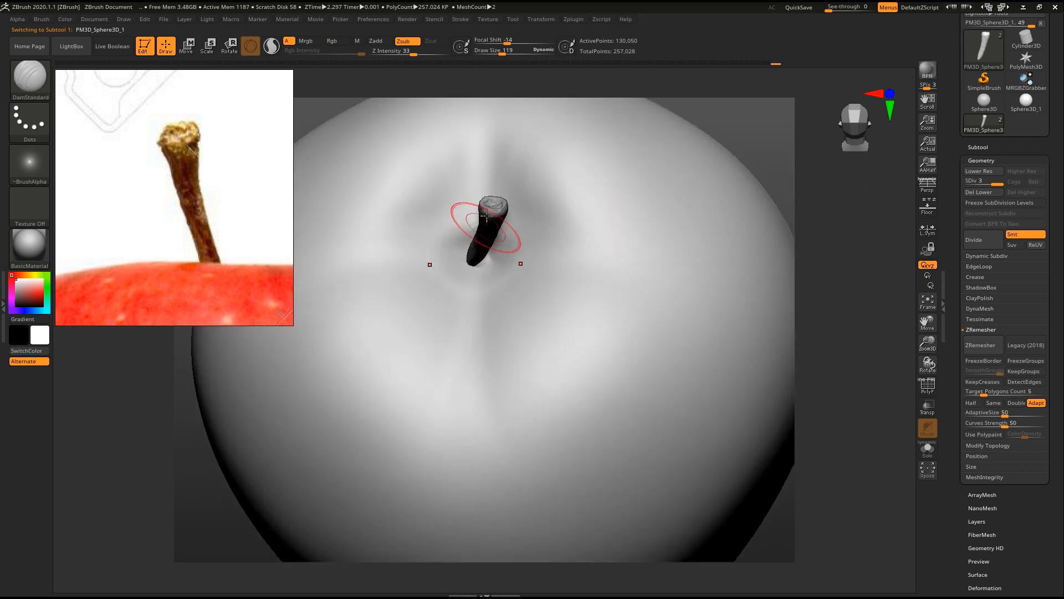
shift+drag(469, 230, 468, 228)
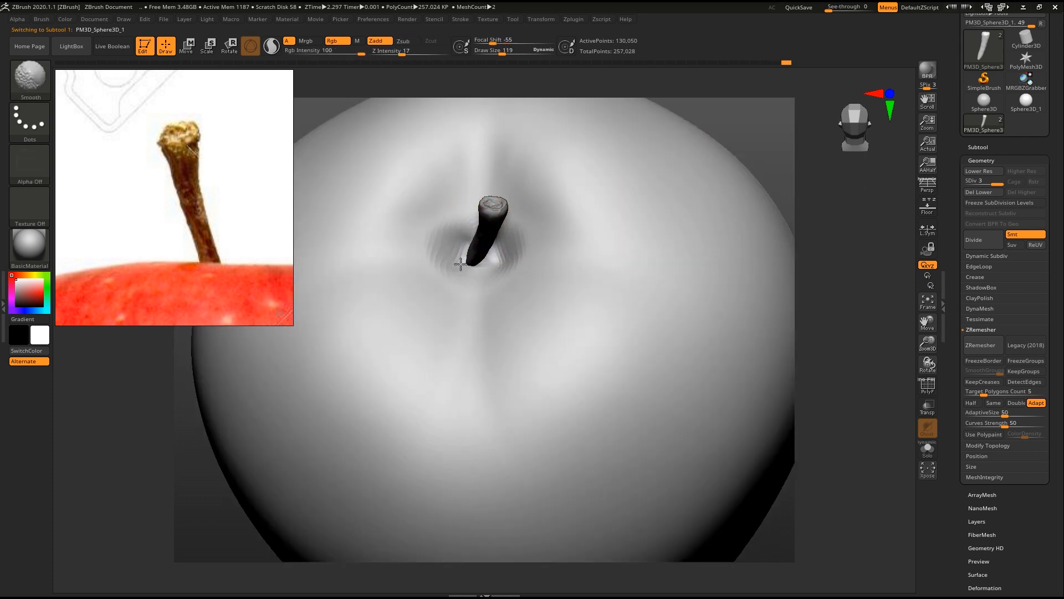
- Try carving DamStandard creases radiating from the stem across the front, sides and back of the apple's top
mouse_move(474, 303)
mouse_down()
mouse_move(466, 392)
mouse_move(451, 416)
mouse_up()
mouse_move(451, 416)
ctrl+right_down()
mouse_move(371, 266)
mouse_move(410, 355)
ctrl+right_up()
drag(350, 289, 393, 290)
ctrl+right_drag(403, 296, 373, 268)
key(ctrl+z)
drag(352, 264, 423, 243)
mouse_move(440, 173)
mouse_down()
mouse_move(438, 224)
mouse_move(456, 226)
mouse_up()
key(s)
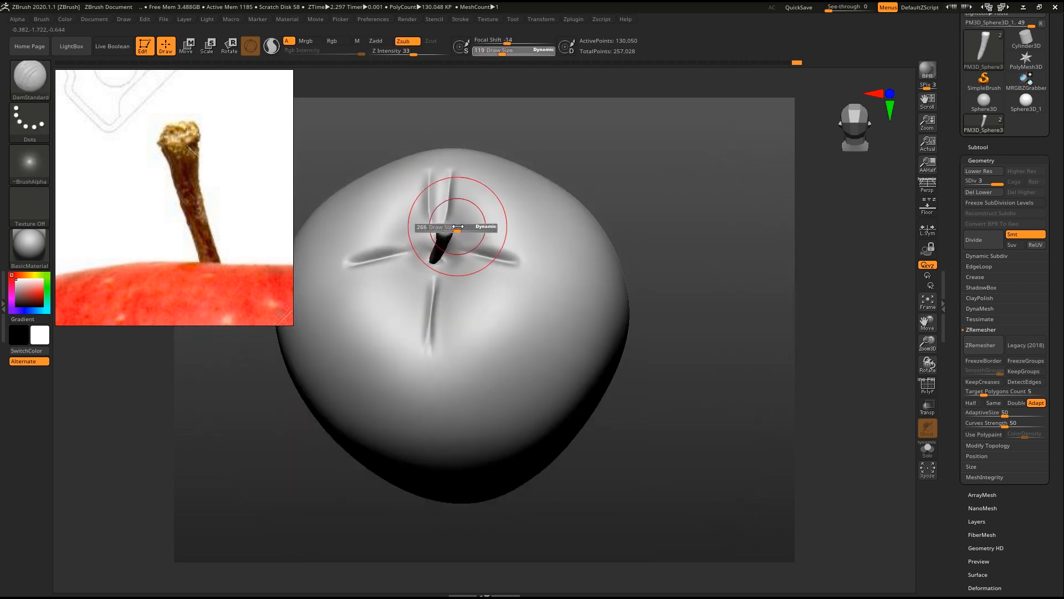
key(ctrl+z)
mouse_move(436, 178)
mouse_down()
mouse_move(445, 240)
mouse_move(367, 249)
mouse_up()
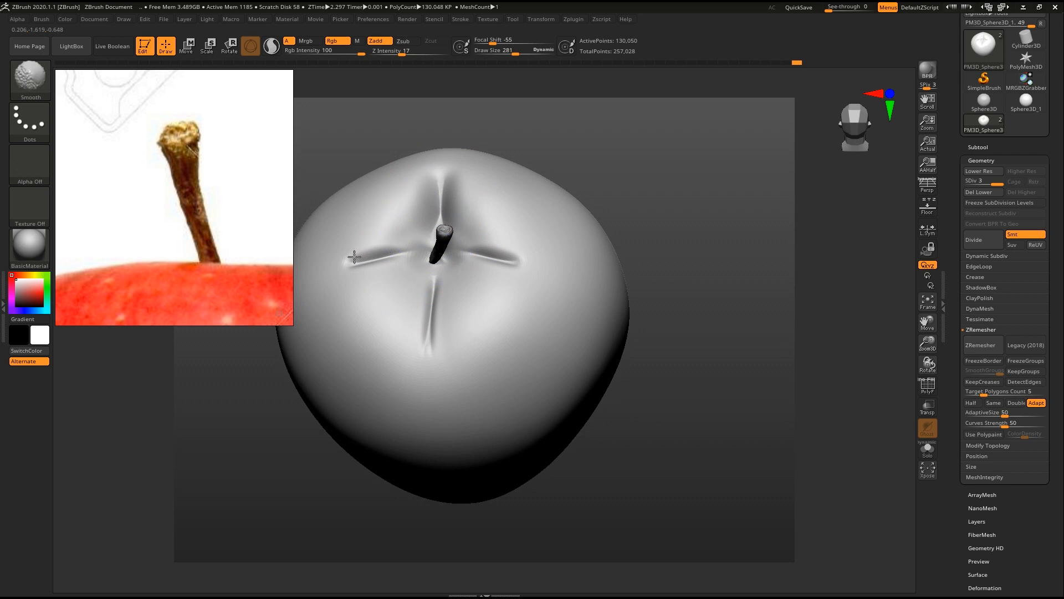
- Try softening the radiating creases with the Smooth brush at lower subdivision levels and draw size 281
drag(641, 226, 634, 199)
key(shift+d)
mouse_move(543, 197)
mouse_down()
mouse_move(533, 229)
mouse_move(406, 274)
mouse_move(361, 240)
mouse_move(375, 222)
mouse_up()
key(shift+d)
shift+drag(465, 187, 516, 218)
key(d)
drag(698, 240, 386, 261)
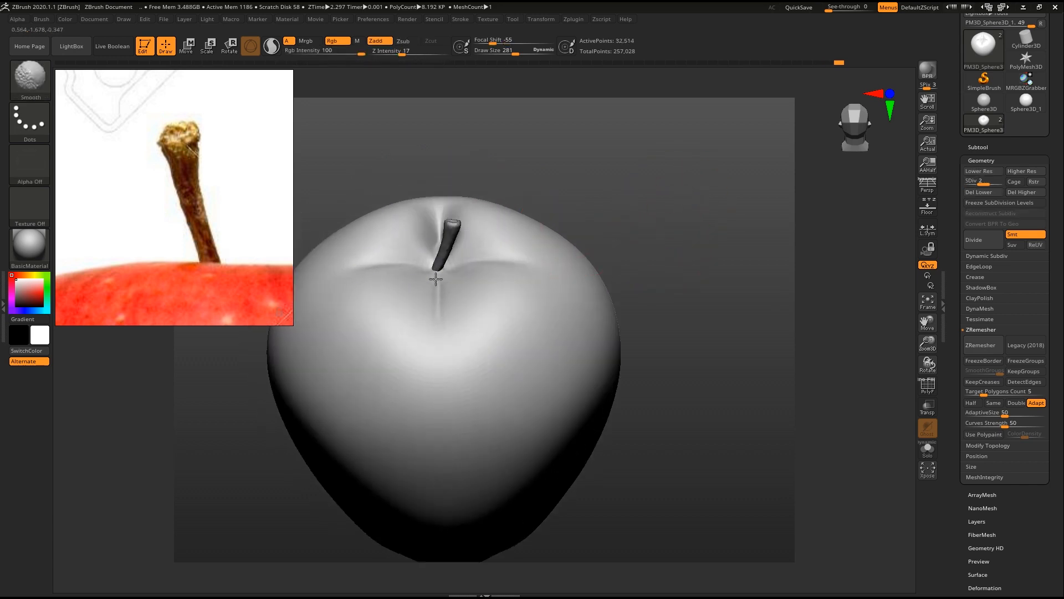
- Try smoothing the apple's top at subdivision level 1 with draw size 462, and roll the undo history back to before the creases
mouse_move(611, 229)
shift+mouse_down()
mouse_move(665, 203)
mouse_move(704, 216)
mouse_move(709, 247)
shift+mouse_up()
key(s)
key(shift+d)
key(d)
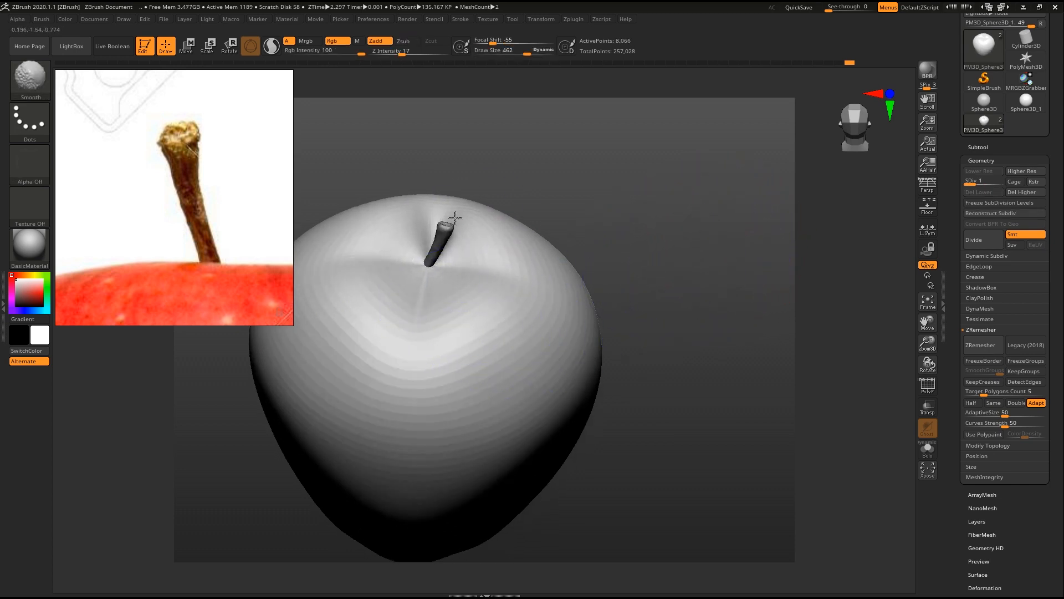
shift+drag(411, 315, 482, 293)
mouse_move(626, 238)
shift+mouse_down()
mouse_move(655, 224)
mouse_move(587, 274)
shift+mouse_up()
mouse_move(408, 283)
shift+mouse_down()
mouse_move(351, 264)
mouse_move(518, 288)
shift+mouse_up()
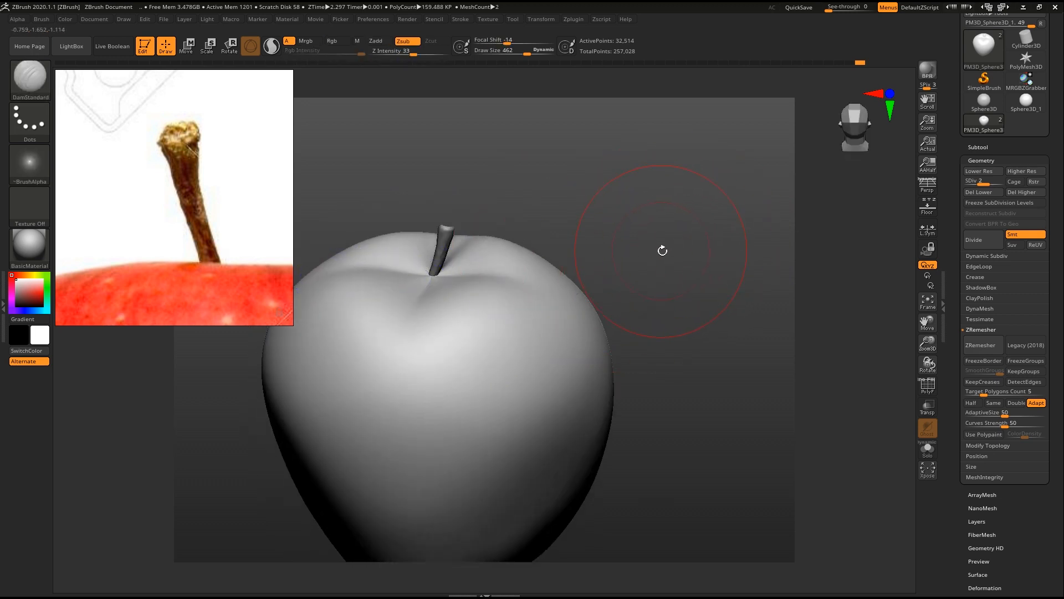
mouse_move(857, 60)
mouse_down()
mouse_move(772, 67)
mouse_move(806, 71)
mouse_move(789, 72)
mouse_up()
- Carve shallow front and side creases around the stem with DamStandard at draw size 208 and Z Intensity 16, softening them by smoothing
key(s)
drag(660, 202, 582, 179)
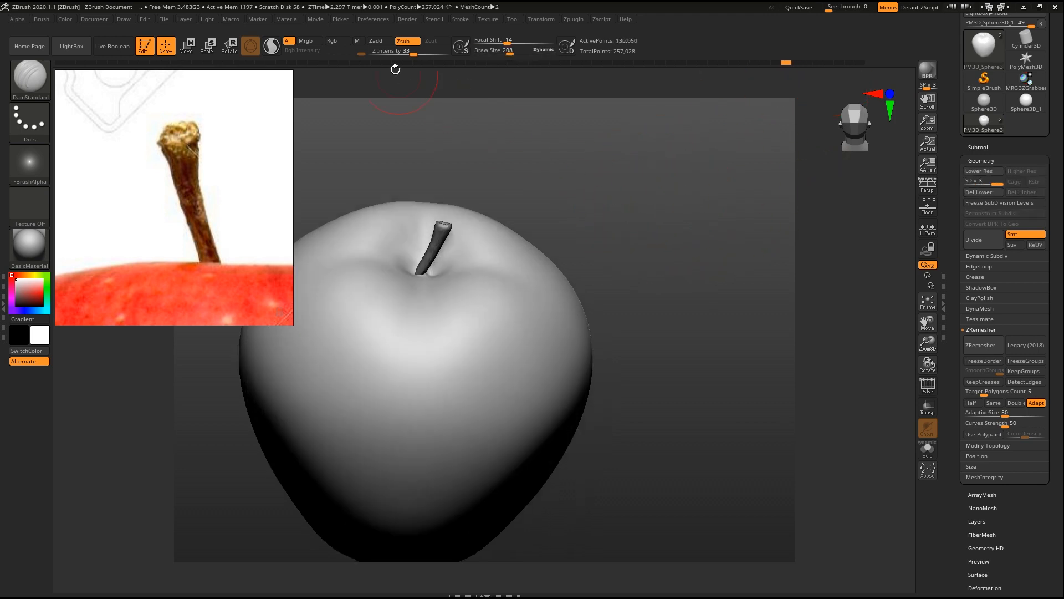
click(418, 282)
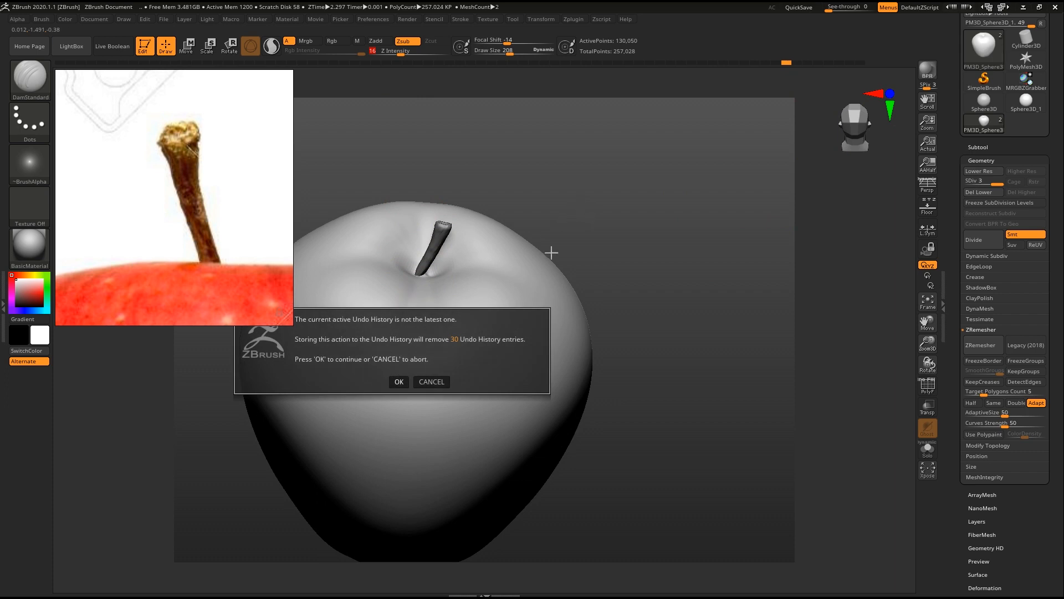
click(400, 382)
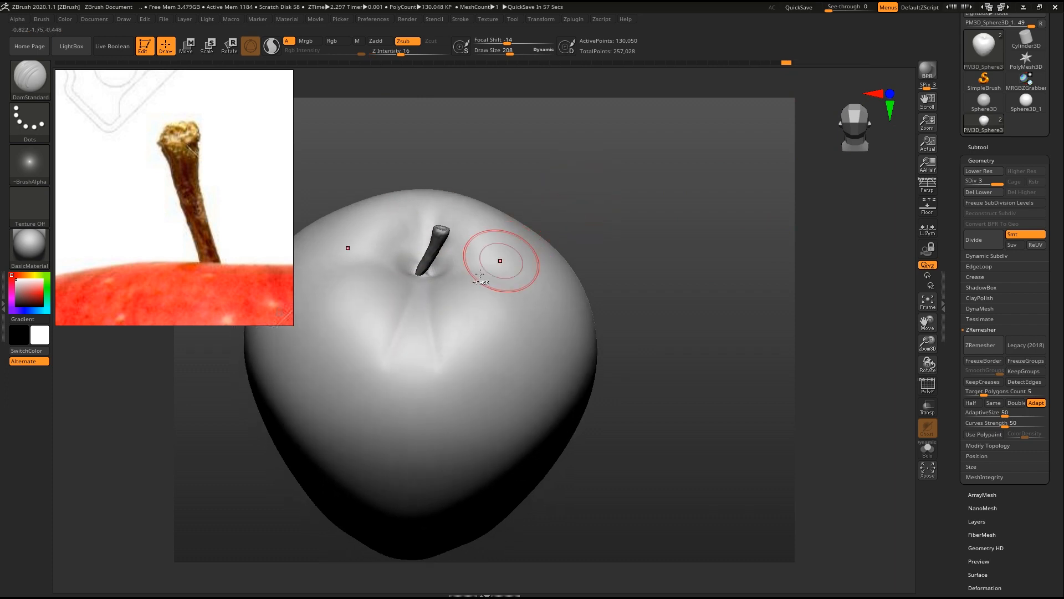
shift+drag(415, 318, 404, 345)
drag(330, 259, 394, 263)
shift+drag(395, 262, 366, 258)
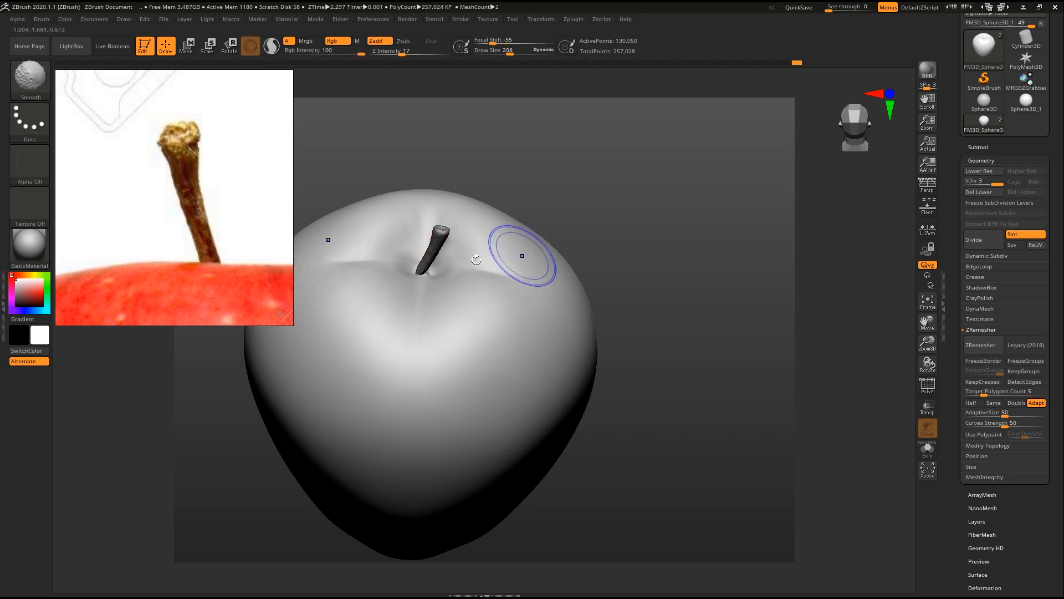
- Undo the last smoothing, lower the apple to subdivision level 2 and smooth its creases with Smooth Z Intensity 100
key(ctrl)
key(ctrl+z)
key(shift+d)
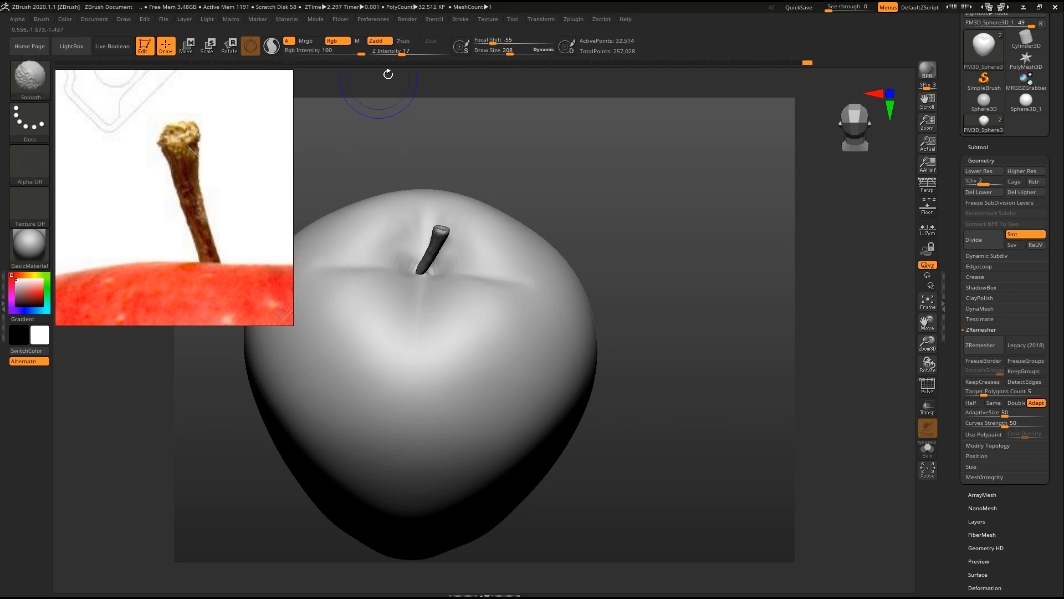
drag(408, 53, 447, 53)
shift+drag(347, 318, 421, 317)
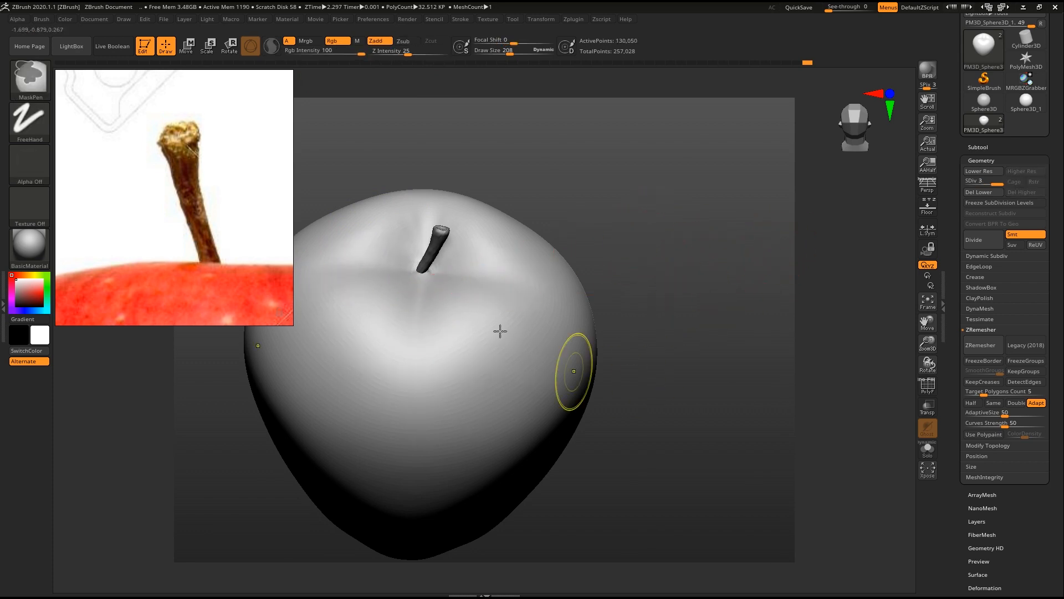
- Smooth the apple's hollow around the stem's base at draw size 208
ctrl+right_drag(499, 331, 576, 346)
right_drag(577, 347, 622, 359)
ctrl+right_drag(546, 386, 491, 312)
key(shift)
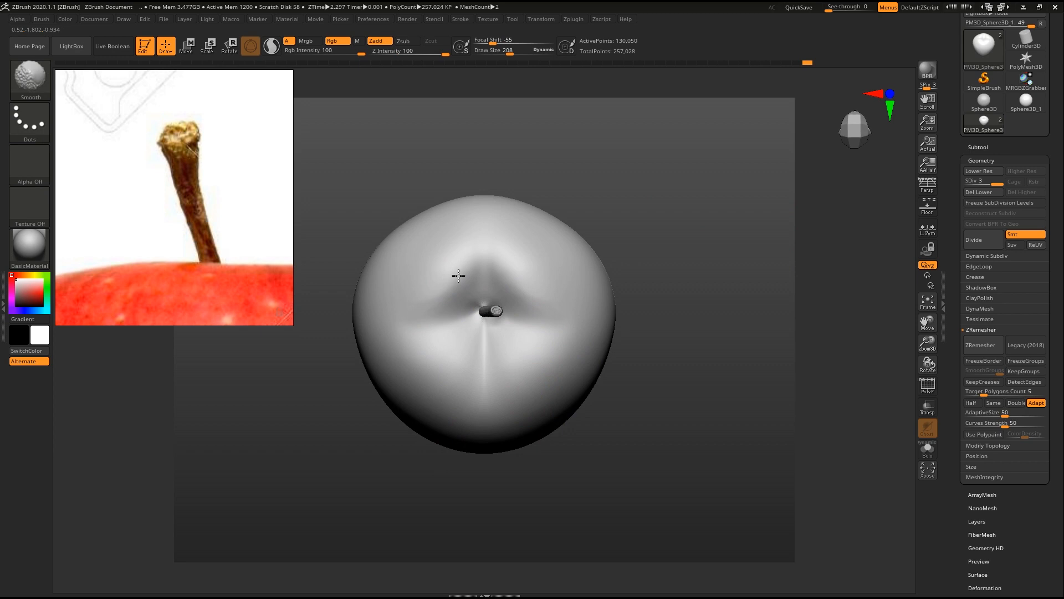
key(ctrl)
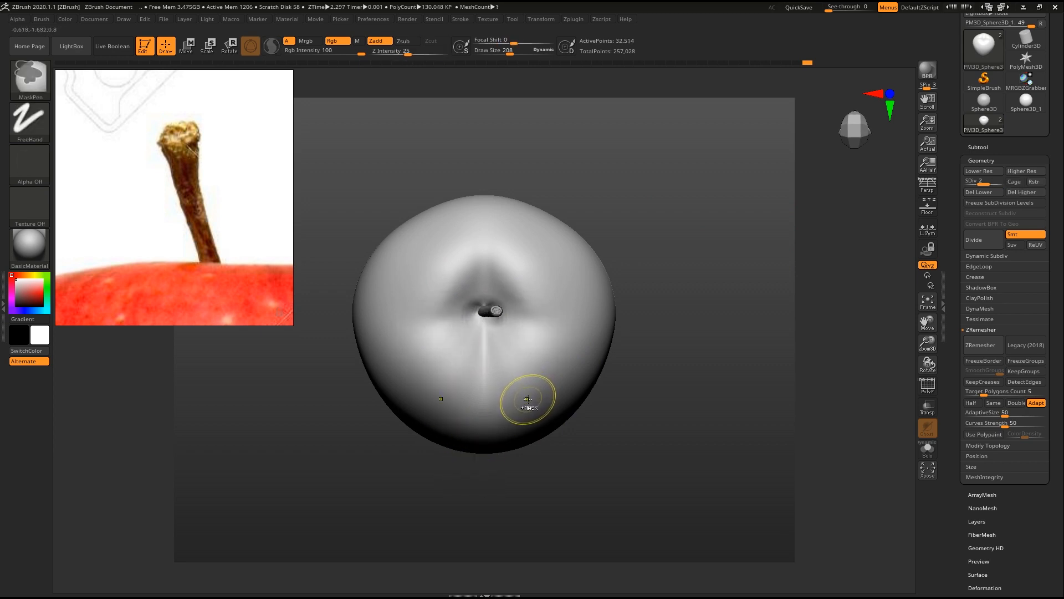
mouse_move(497, 383)
ctrl+right_down()
mouse_move(491, 389)
mouse_move(488, 372)
ctrl+right_up()
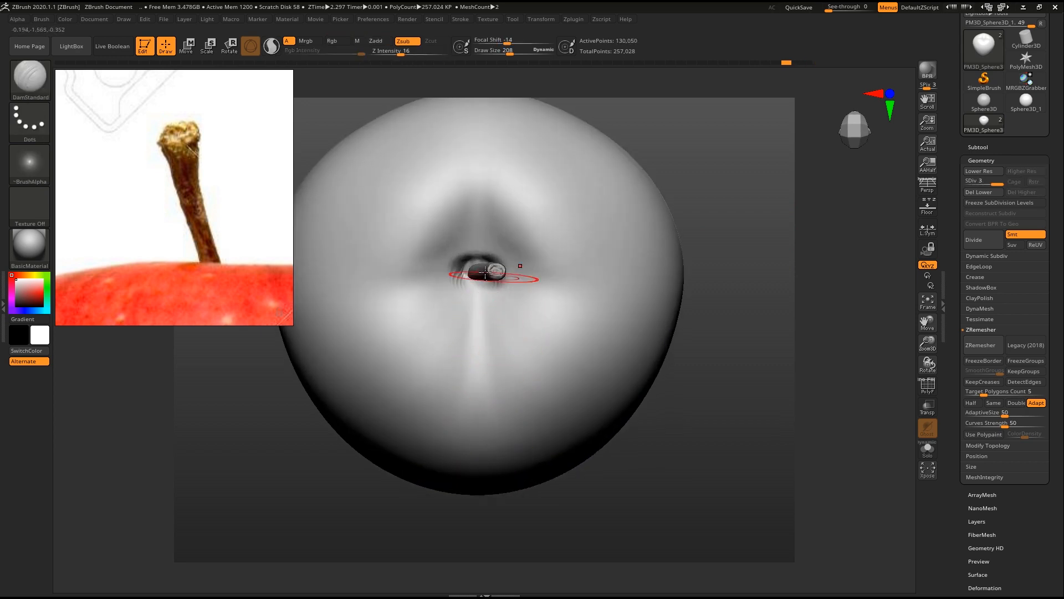
shift+drag(478, 259, 450, 269)
mouse_move(706, 408)
mouse_down()
mouse_move(730, 397)
mouse_move(558, 311)
mouse_up()
mouse_move(695, 333)
mouse_down()
mouse_move(676, 349)
mouse_move(698, 313)
mouse_move(687, 294)
mouse_up()
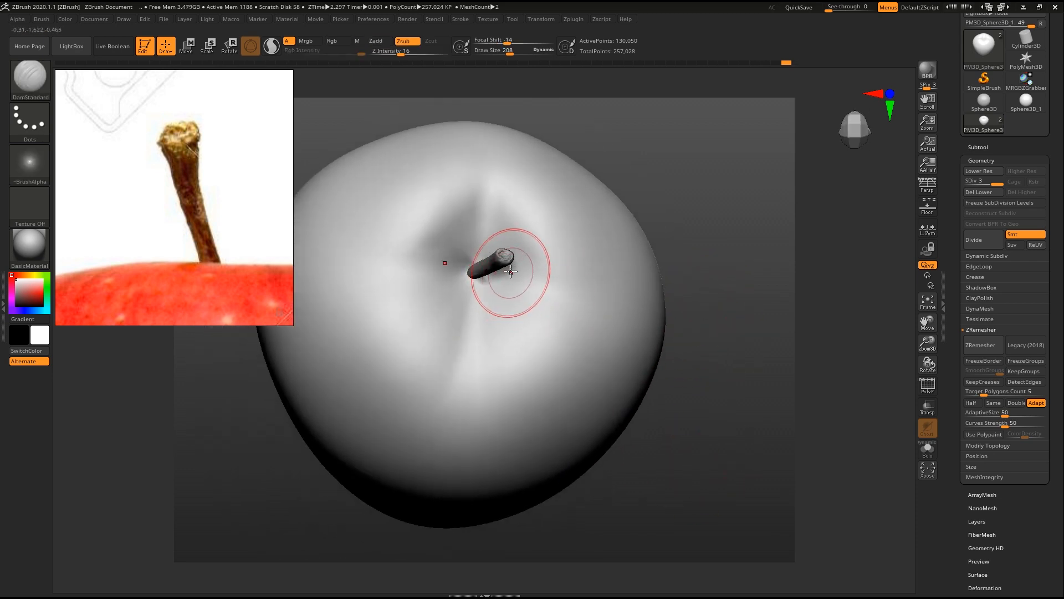
- Select the stem and adjust its placement slightly with the gizmo
alt+click(501, 259)
key(w)
drag(530, 220, 530, 225)
key(q)
- Select the apple body and examine its overall silhouette and underside from several sides
mouse_move(523, 322)
shift+right_down()
mouse_move(427, 328)
mouse_move(648, 368)
mouse_move(649, 334)
shift+right_up()
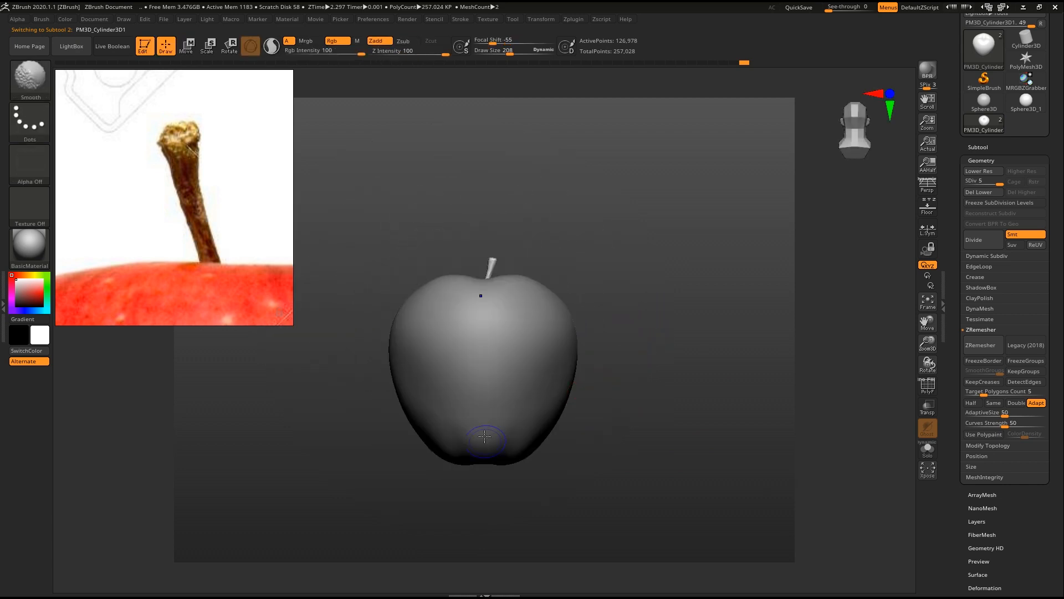
alt+click(465, 438)
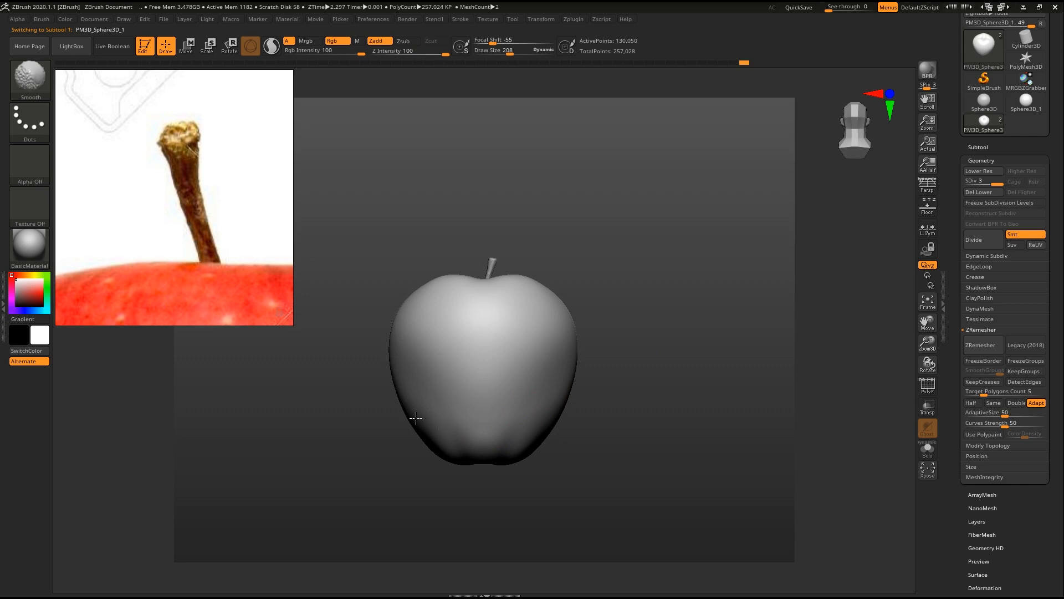
ctrl+right_drag(568, 382, 672, 357)
alt+right_drag(655, 444, 656, 398)
right_drag(655, 398, 513, 401)
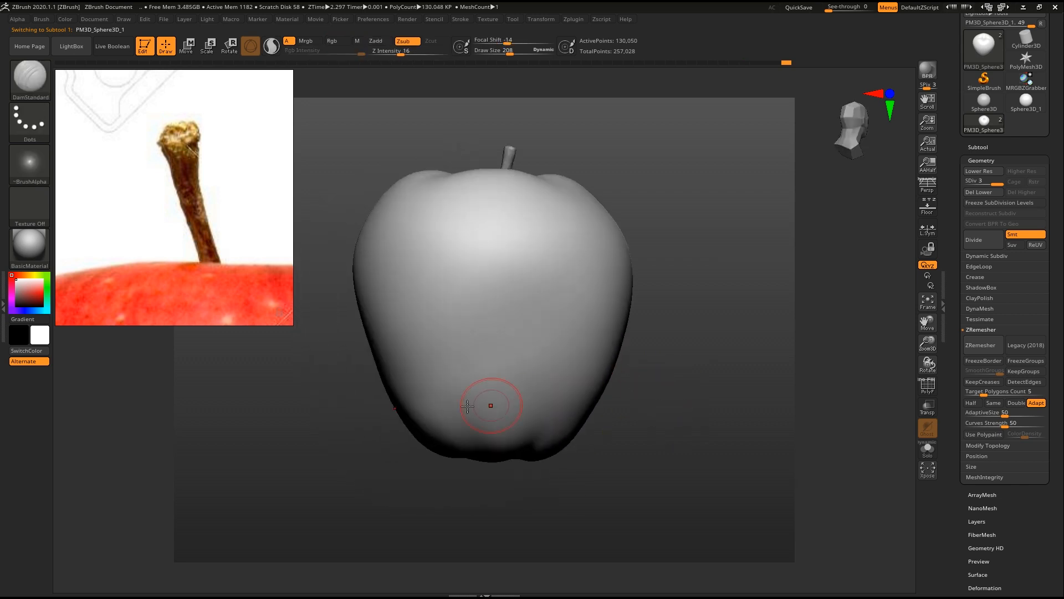
mouse_move(689, 308)
right_down()
mouse_move(670, 371)
mouse_move(713, 352)
mouse_move(774, 364)
mouse_move(643, 345)
mouse_move(698, 364)
right_up()
key(s)
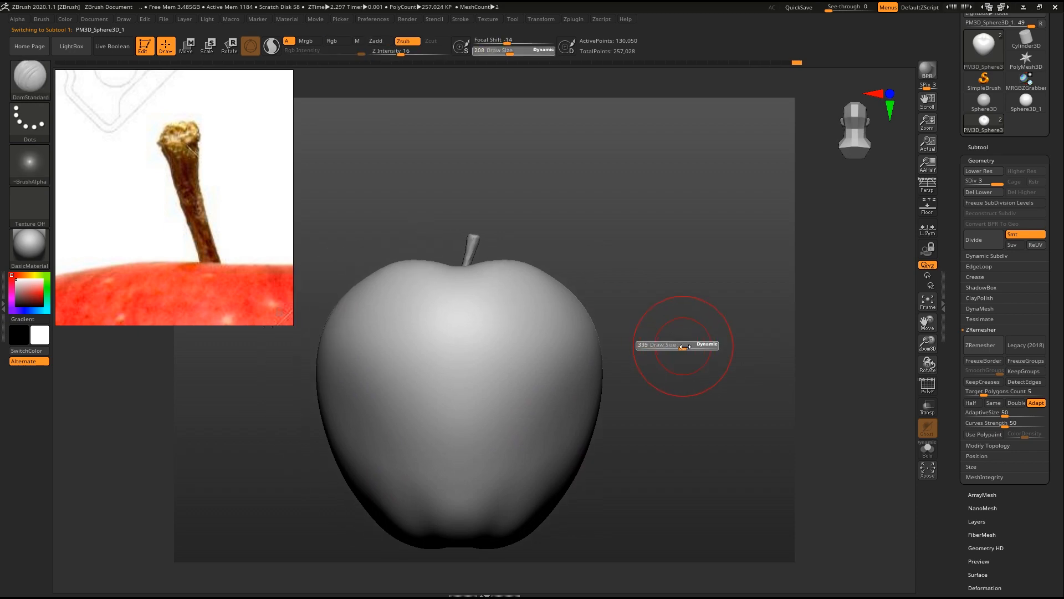
right_drag(656, 328, 676, 342)
- Display the reference image behind the apple, select the stem and bend its tip toward the reference with the Move brush at draw size 375
key(shift+p)
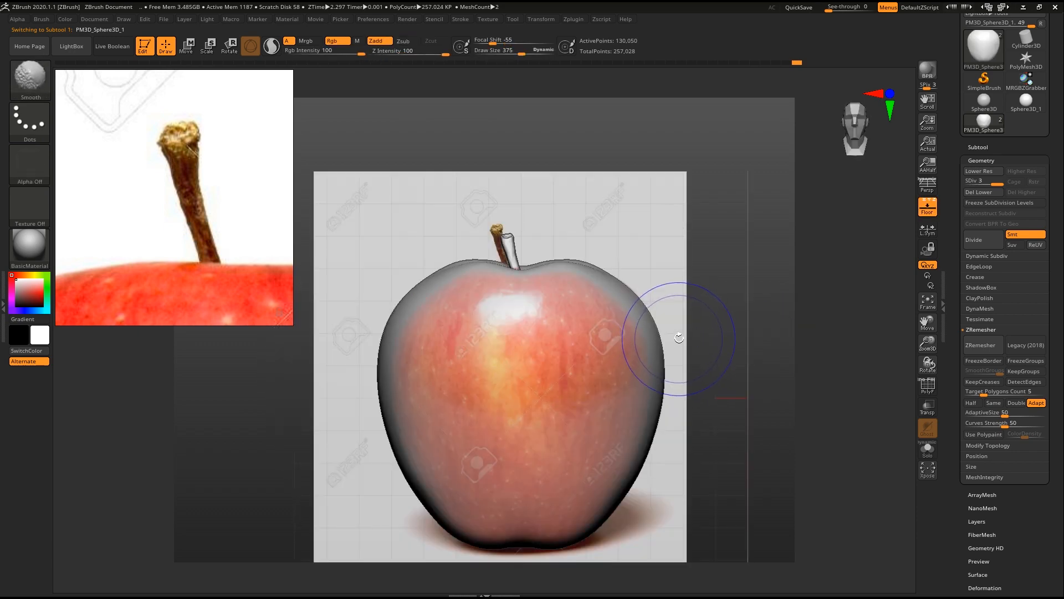
ctrl+right_drag(510, 321, 536, 176)
alt+right_drag(518, 339, 463, 577)
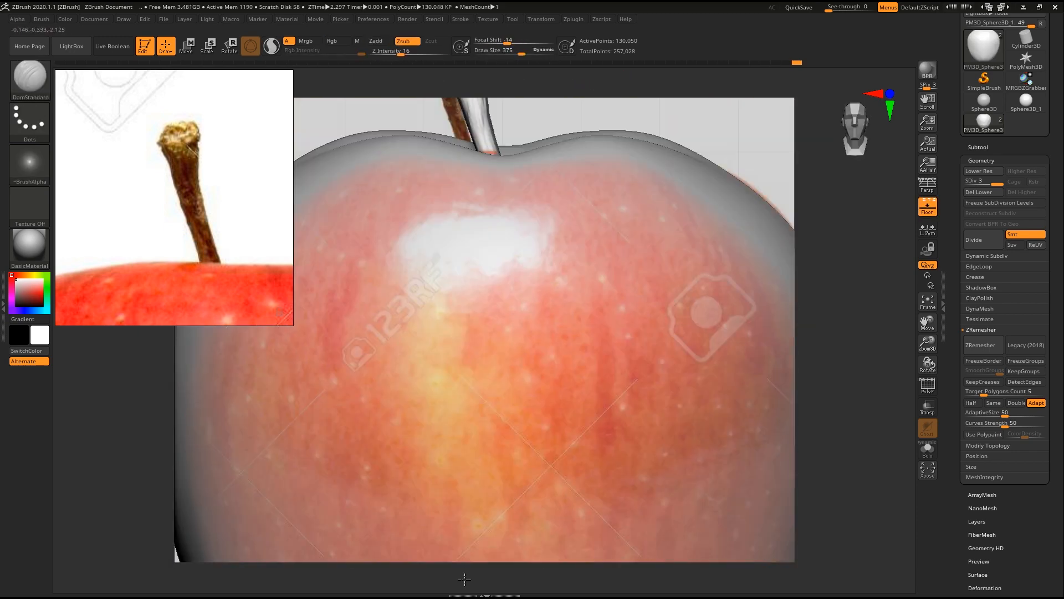
alt+right_drag(469, 159, 446, 360)
alt+click(465, 331)
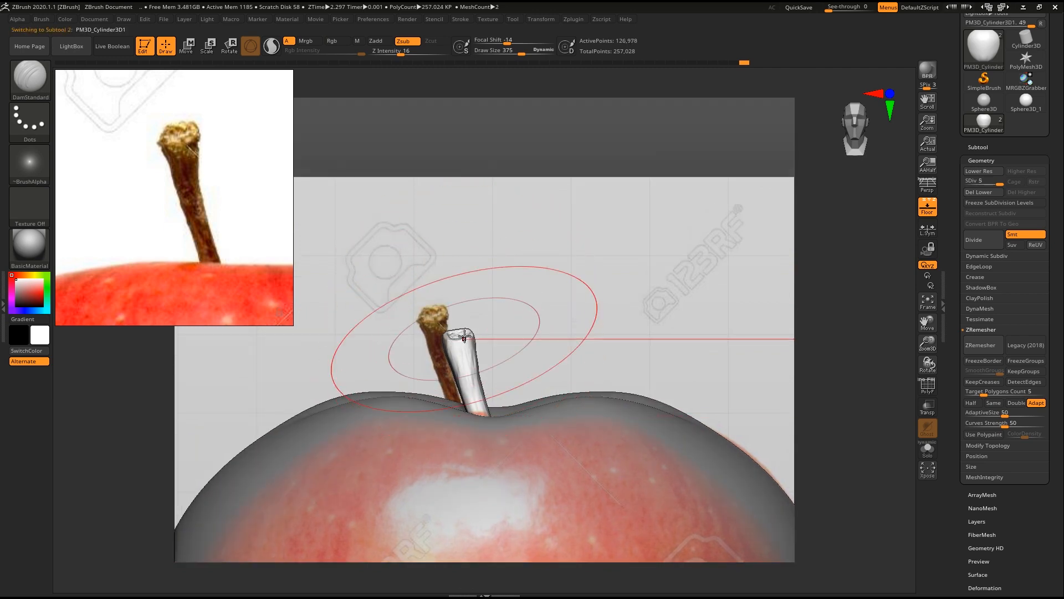
key(b)
key(m)
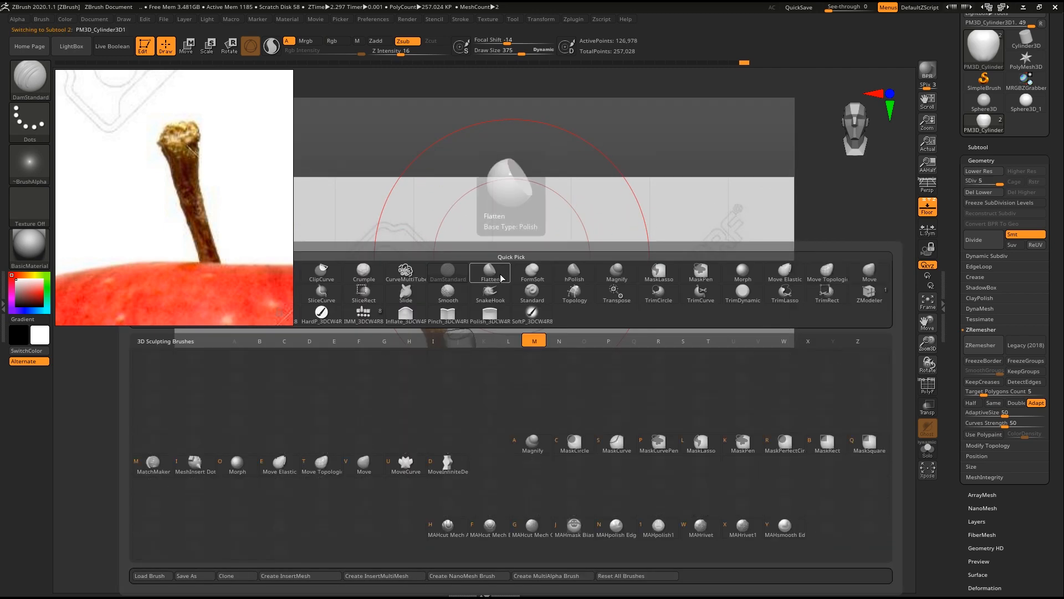
key(v)
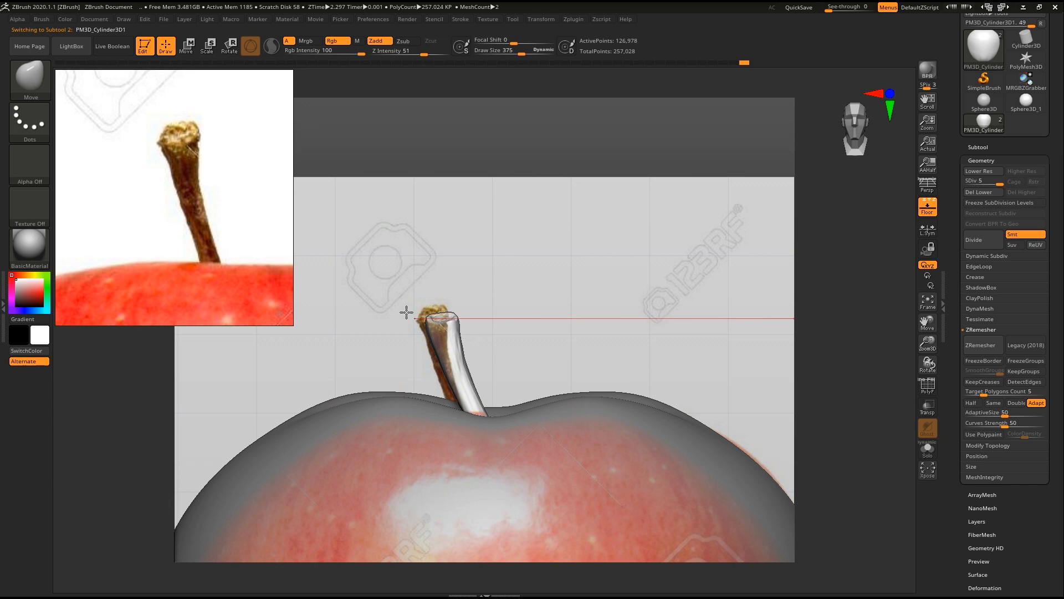
- Lower the stem to subdivision level 1 and fit its front outline to the reference with the Move brush, reducing the draw size to 151
key(s)
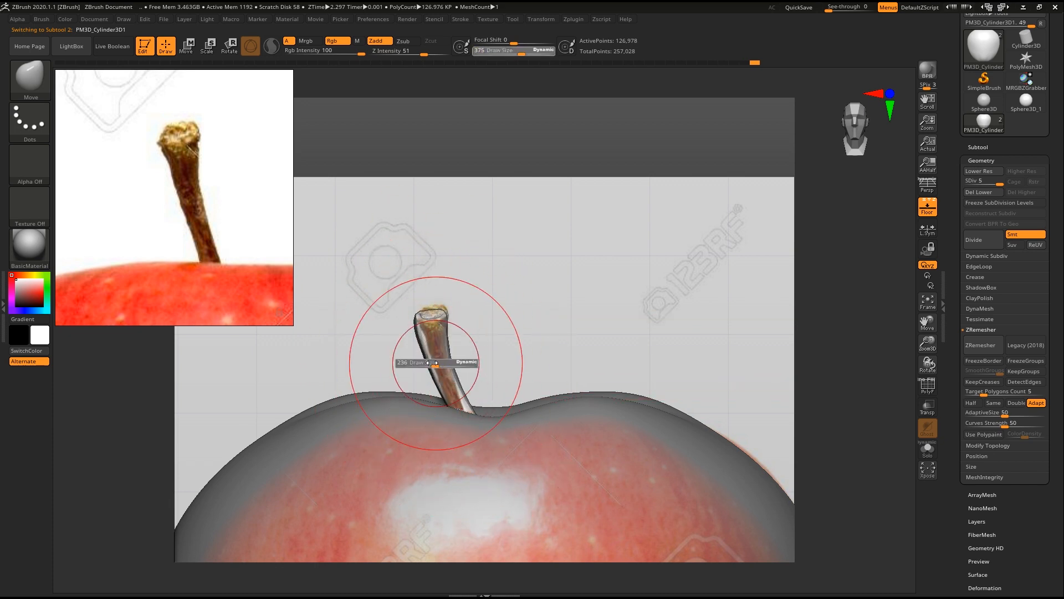
drag(953, 180, 949, 180)
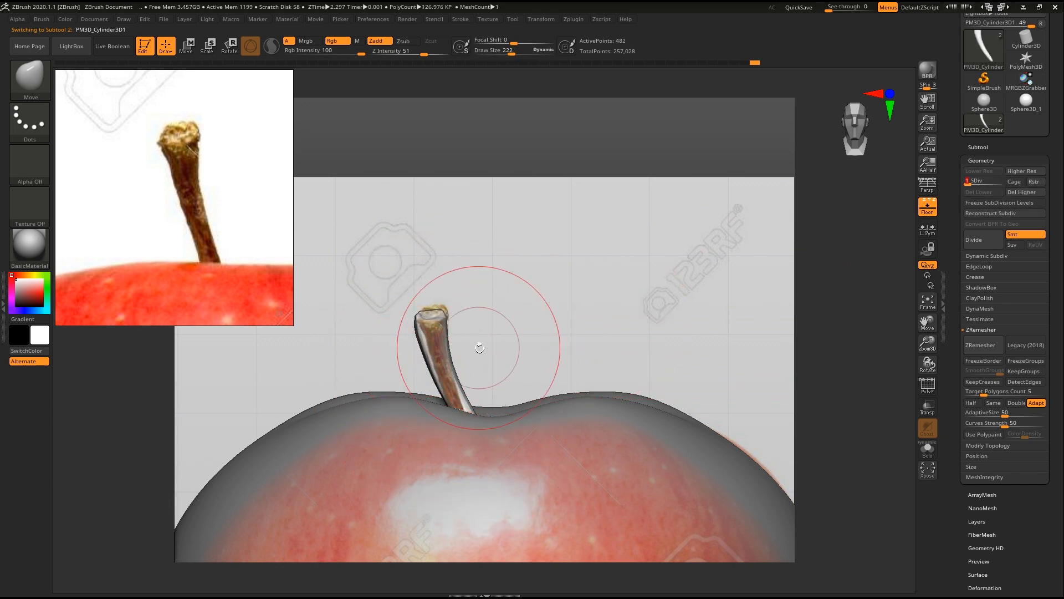
ctrl+right_drag(431, 357, 438, 333)
drag(433, 338, 435, 333)
key(s)
drag(471, 383, 464, 384)
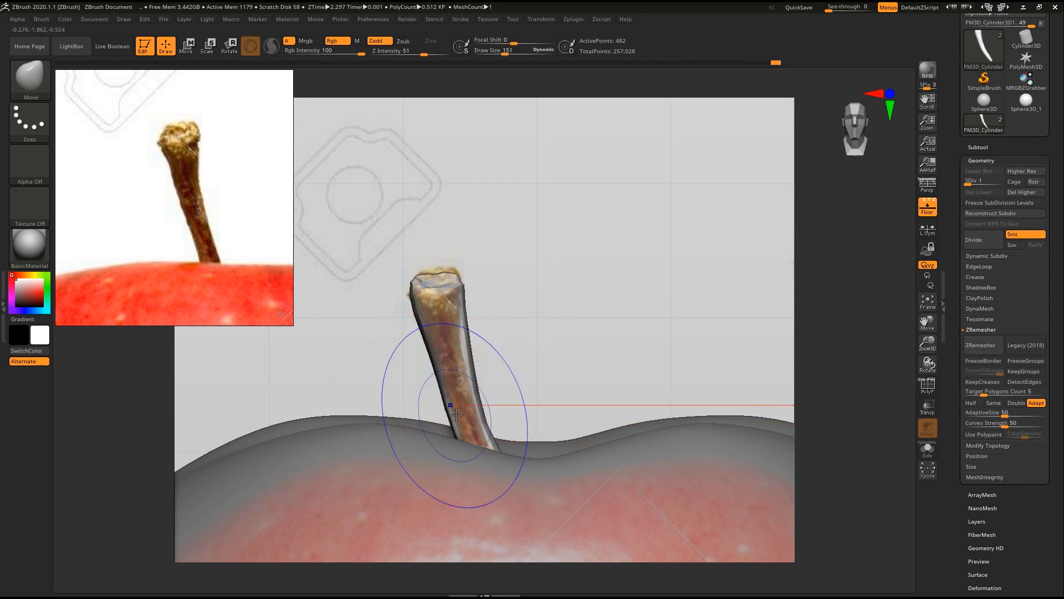
drag(488, 425, 492, 430)
key(shift)
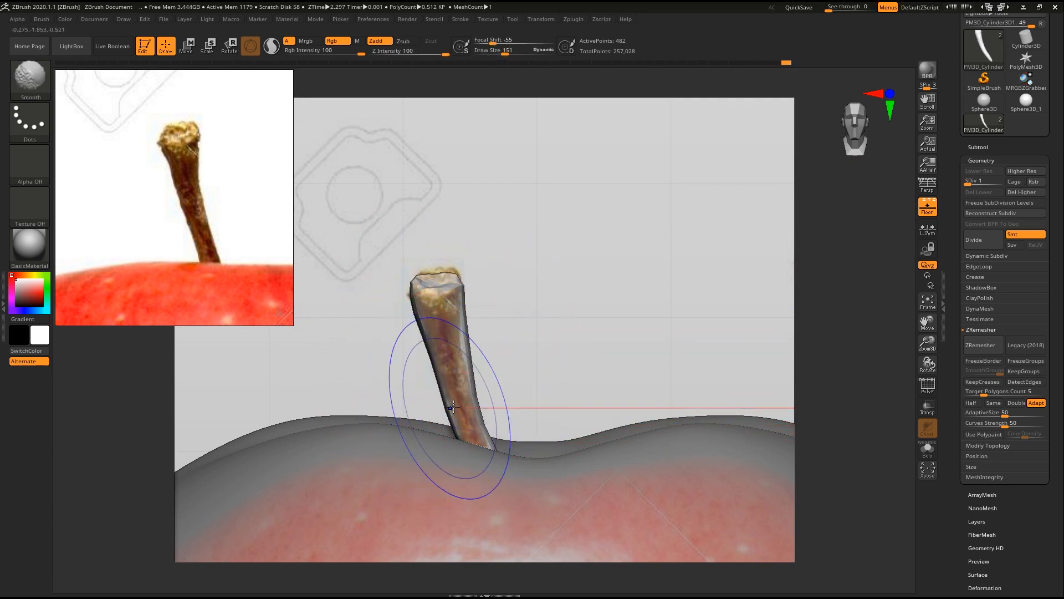
- Undo the first side bend and lean the stem toward the side reference with the Move brush at draw size 737
mouse_move(461, 420)
ctrl+right_down()
mouse_move(375, 361)
mouse_move(437, 428)
mouse_move(579, 398)
mouse_move(437, 283)
mouse_move(506, 314)
mouse_move(463, 334)
mouse_move(491, 308)
ctrl+right_up()
key(s)
drag(491, 309, 542, 309)
drag(433, 300, 383, 295)
key(ctrl+z)
key(s)
drag(441, 275, 309, 277)
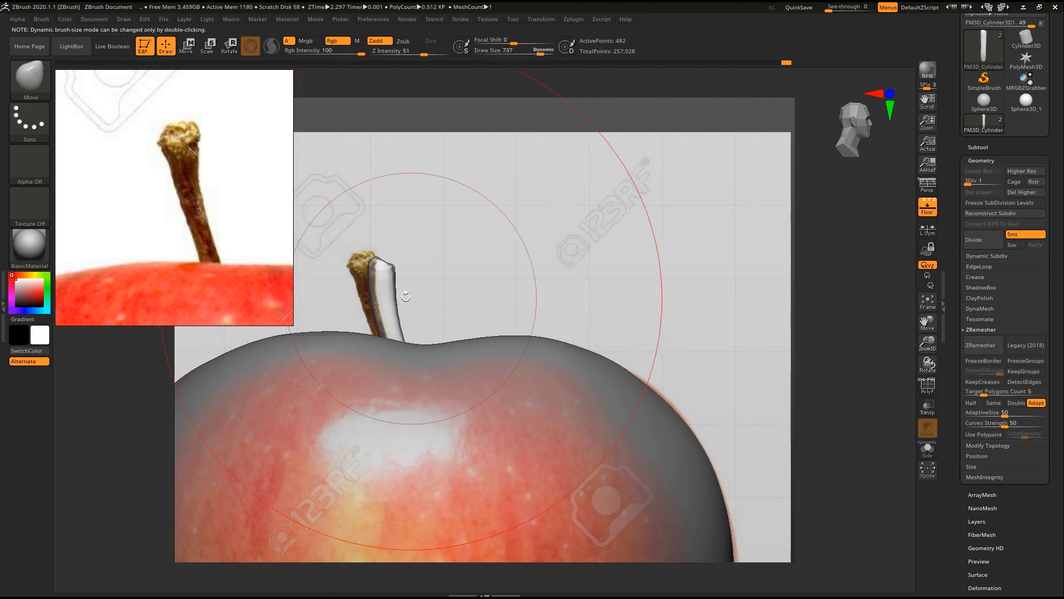
ctrl+right_drag(480, 299, 642, 466)
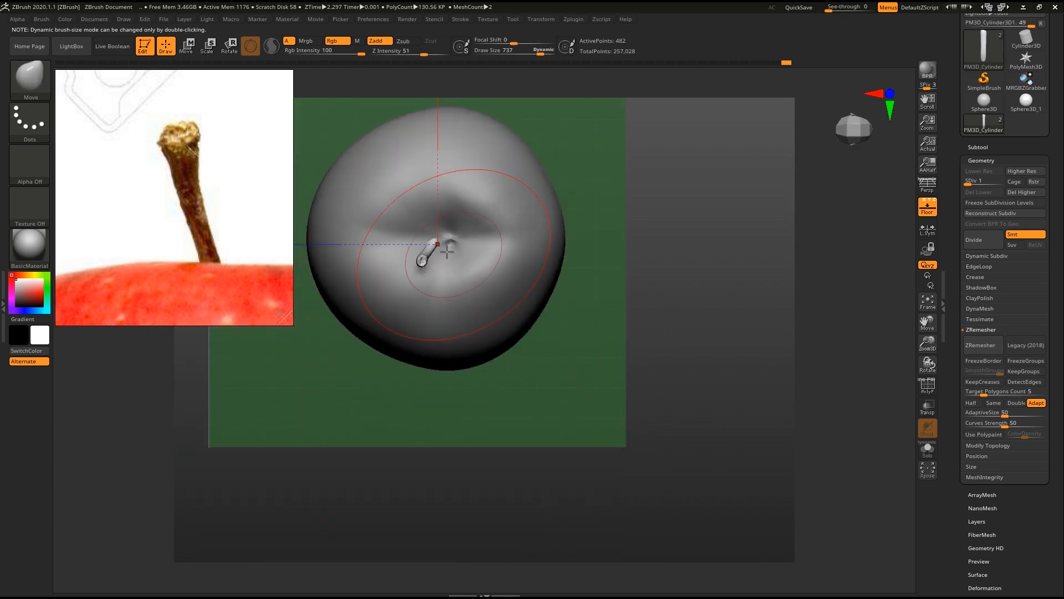
mouse_move(634, 327)
right_down()
mouse_move(594, 325)
mouse_move(670, 397)
mouse_move(600, 342)
right_up()
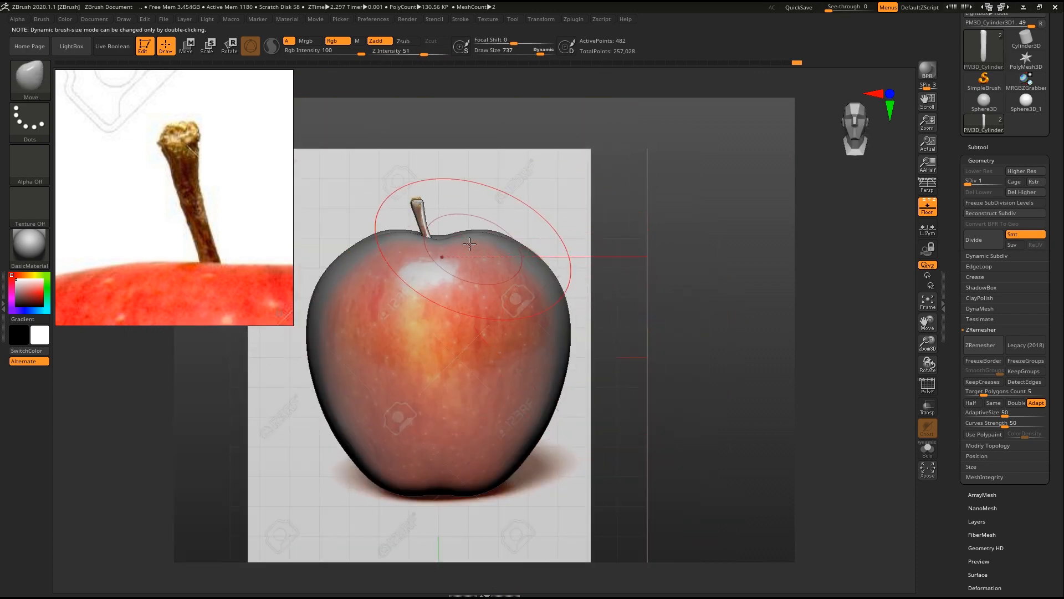
- Return the stem to subdivision level 5, hide the reference image and inspect how the stem sits on the apple
mouse_move(396, 209)
ctrl+right_down()
mouse_move(439, 201)
mouse_move(434, 246)
ctrl+right_up()
key(bracketleft)
key(bracketleft)
key(bracketleft)
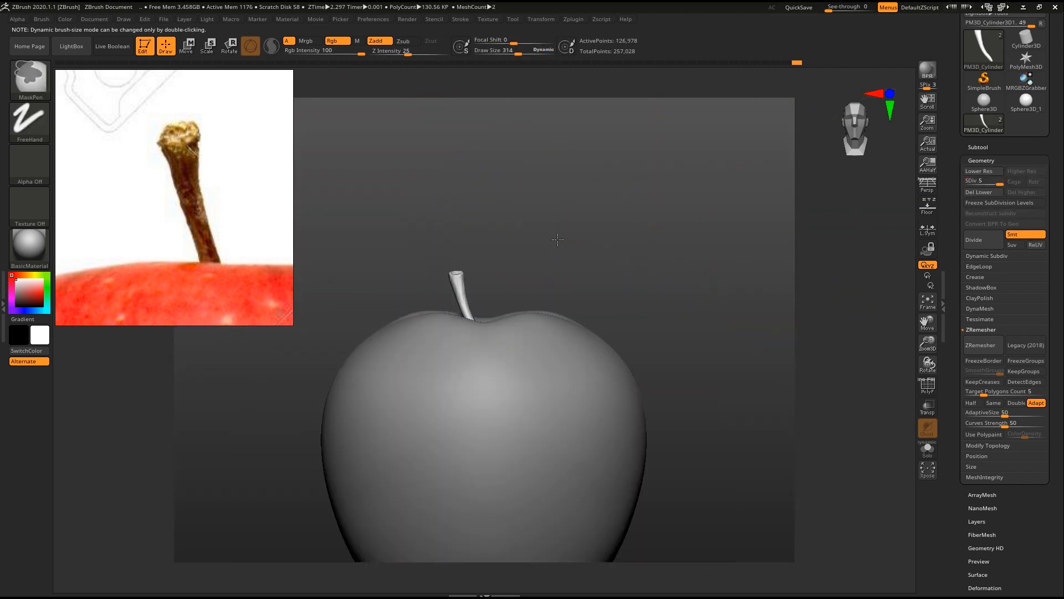
key(s)
mouse_move(646, 258)
mouse_down()
mouse_move(683, 341)
mouse_move(665, 373)
mouse_move(689, 327)
mouse_move(626, 303)
mouse_move(653, 309)
mouse_move(682, 344)
mouse_move(708, 343)
mouse_up()
key(s)
ctrl+right_drag(442, 292, 465, 383)
- Lower the stem to subdivision level 1 again and nudge its upper part from above with the Move brush
key(s)
drag(469, 313, 486, 313)
key(shift+d)
key(shift+d)
key(shift+d)
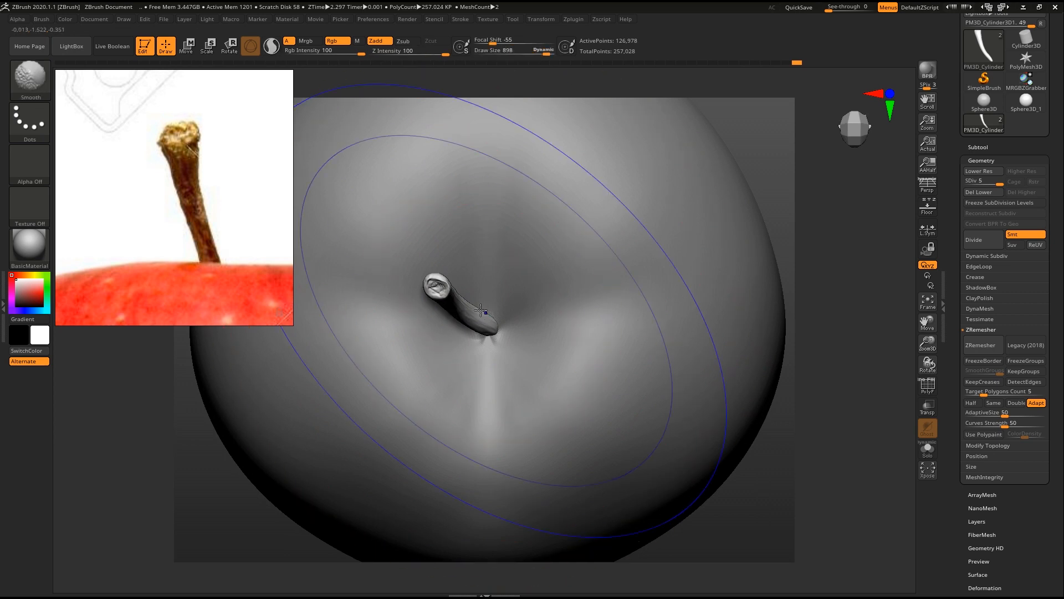
key(shift+d)
mouse_move(453, 310)
mouse_down()
mouse_move(447, 298)
mouse_move(455, 315)
mouse_up()
key(s)
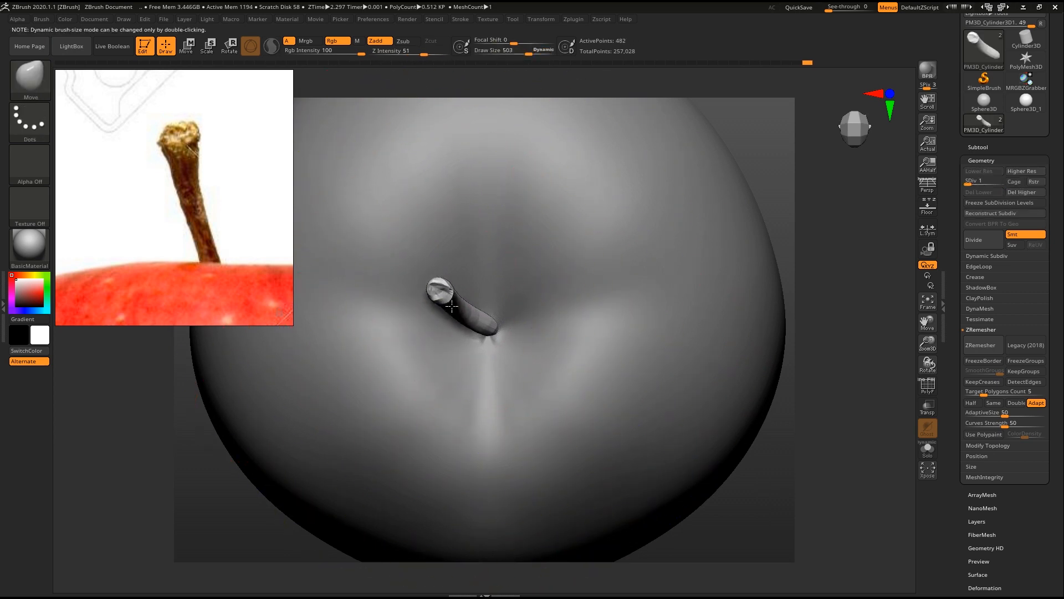
- Straighten the stem's curve where it rises from the hollow with the Move brush, finishing at draw size 229
ctrl+right_drag(506, 384, 554, 261)
right_drag(663, 347, 704, 299)
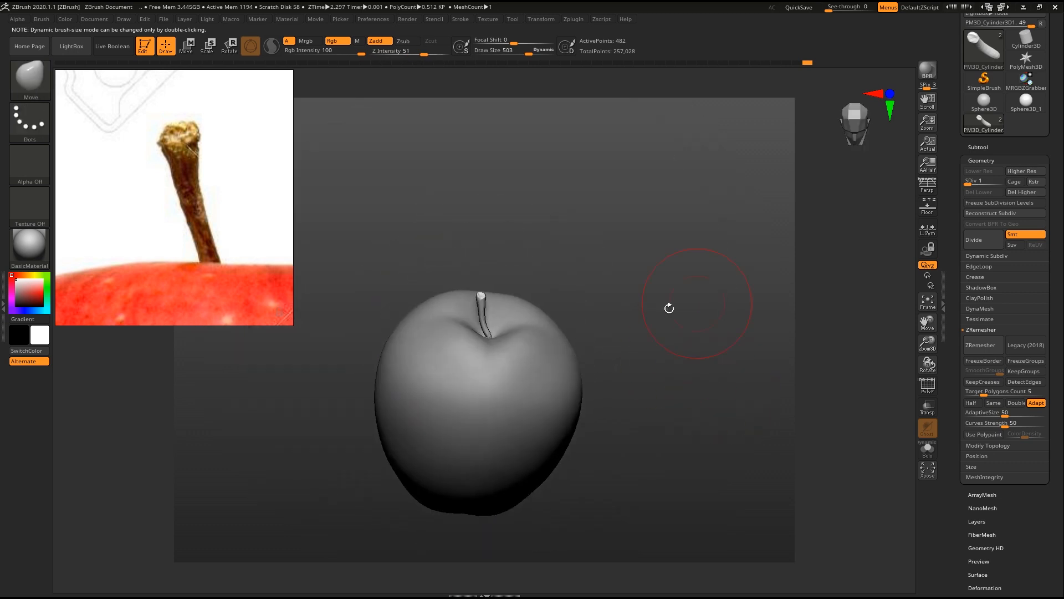
ctrl+right_drag(507, 365, 522, 499)
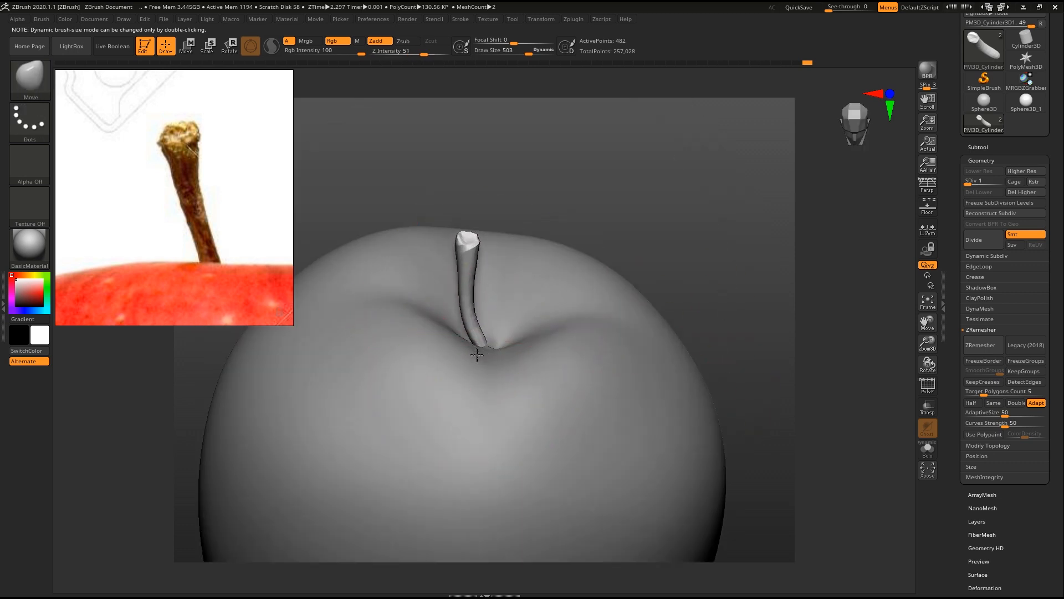
drag(471, 312, 485, 354)
drag(465, 303, 473, 303)
key(s)
drag(558, 328, 501, 349)
key(s)
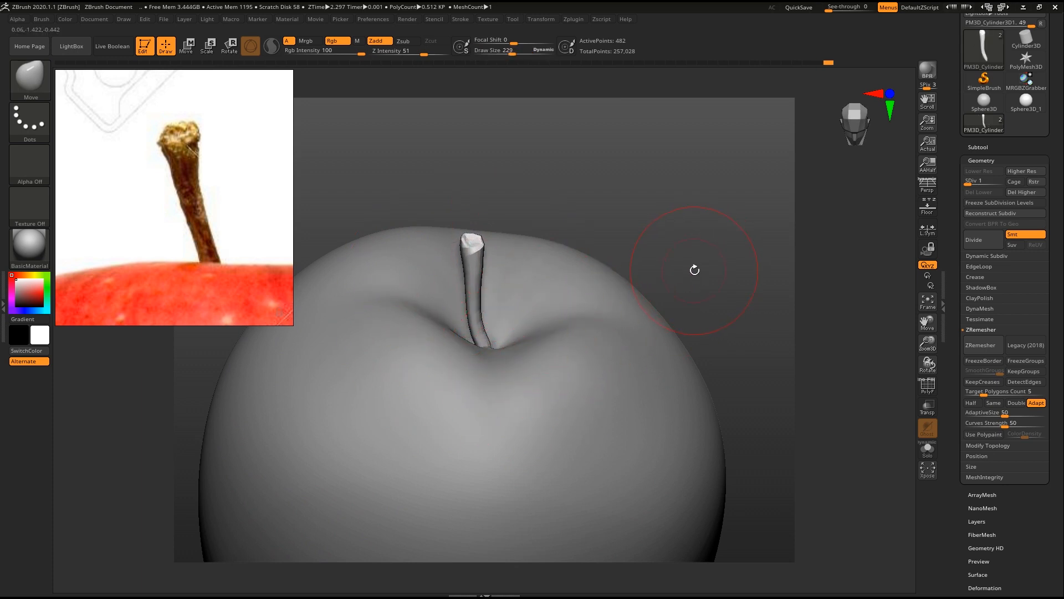
- Frame the whole apple, restore the stem to subdivision level 5 and make a BPR render
key(f)
mouse_move(625, 282)
mouse_down()
mouse_move(662, 360)
mouse_move(681, 348)
mouse_up()
mouse_move(655, 311)
alt+right_down()
mouse_move(644, 261)
mouse_move(653, 326)
mouse_move(635, 216)
alt+right_up()
ctrl+right_drag(645, 280, 657, 317)
ctrl+right_drag(657, 317, 668, 357)
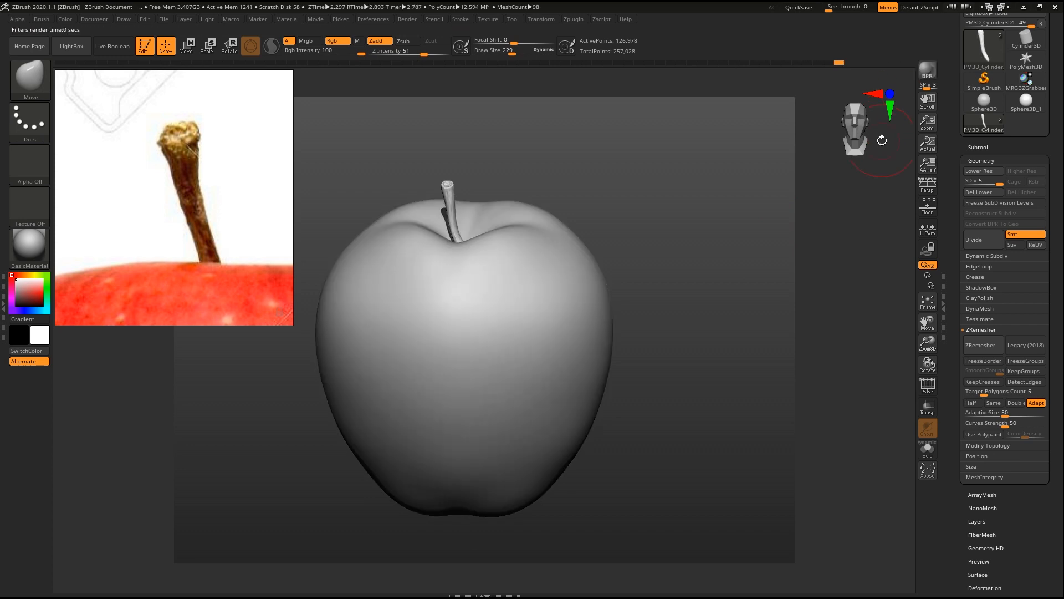
- Shift the floating stem reference photo lower, aim the light from the upper right and render the apple with its shadows
click(207, 20)
drag(222, 97, 222, 311)
mouse_move(247, 61)
mouse_down()
mouse_move(237, 68)
mouse_move(246, 55)
mouse_up()
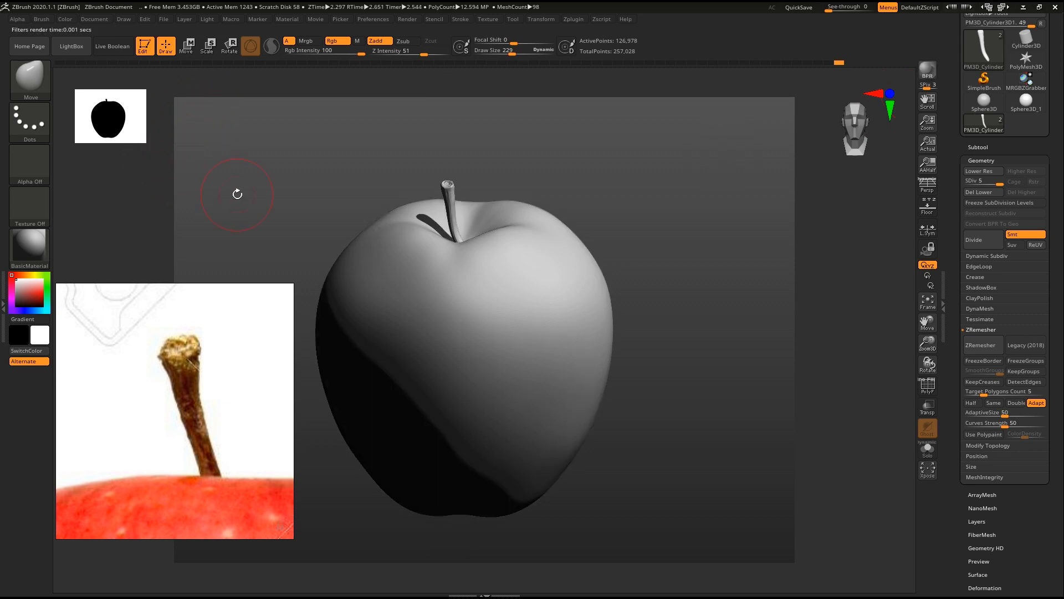
alt+right_drag(577, 407, 612, 378)
right_drag(668, 397, 676, 375)
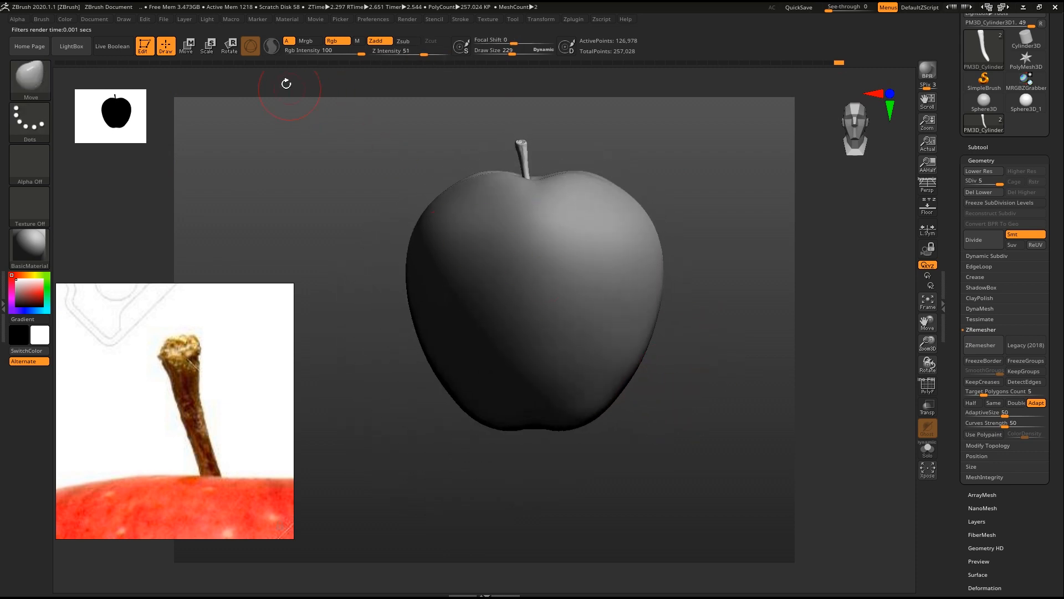
- Return the light to a frontal direction and inspect the apple's shape under it
click(206, 19)
drag(244, 56, 238, 64)
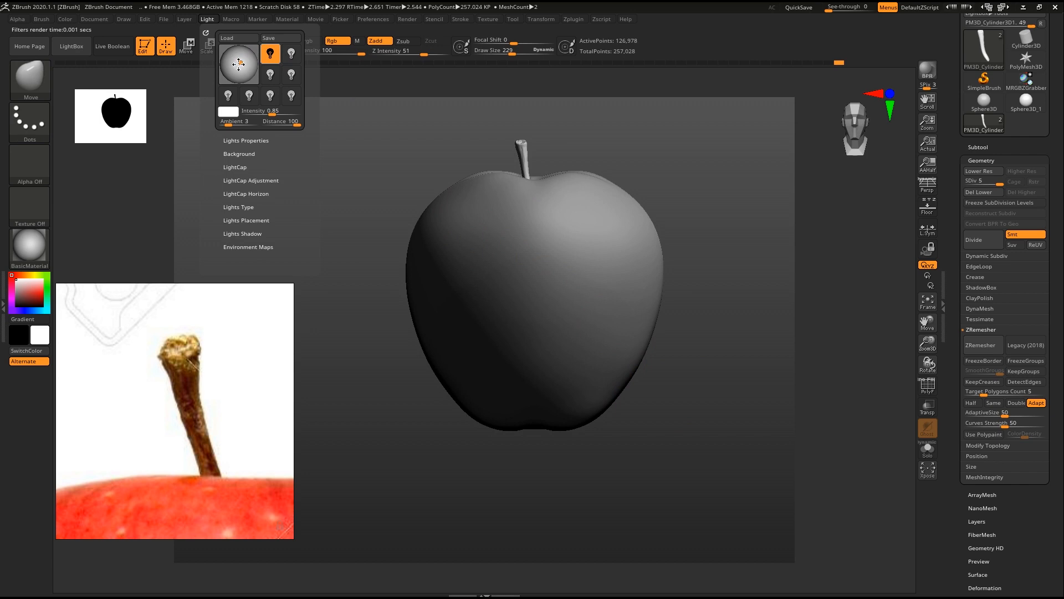
right_drag(389, 172, 264, 228)
right_drag(265, 228, 327, 171)
right_drag(666, 268, 695, 333)
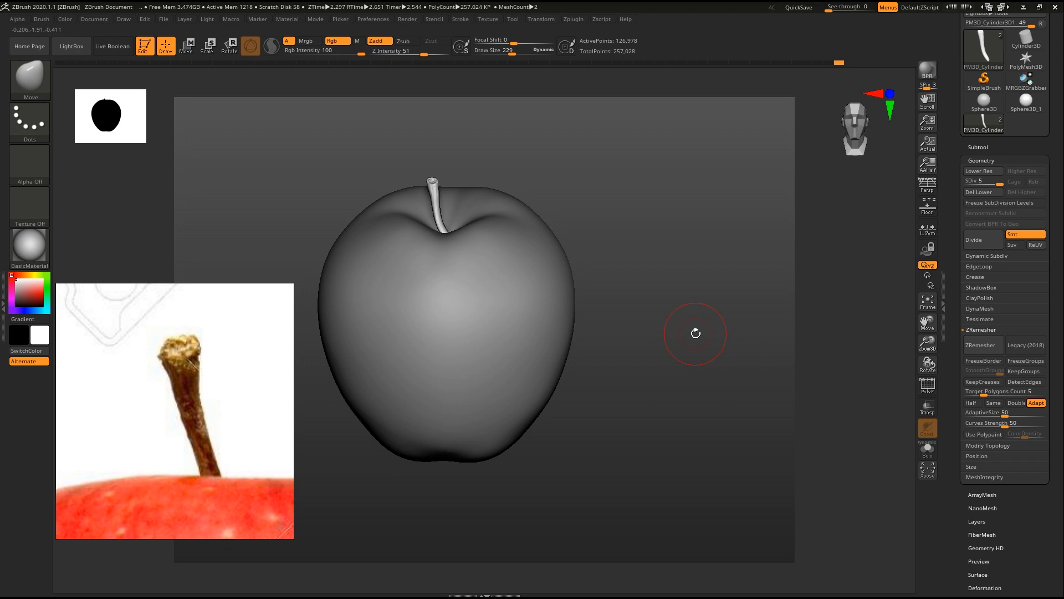